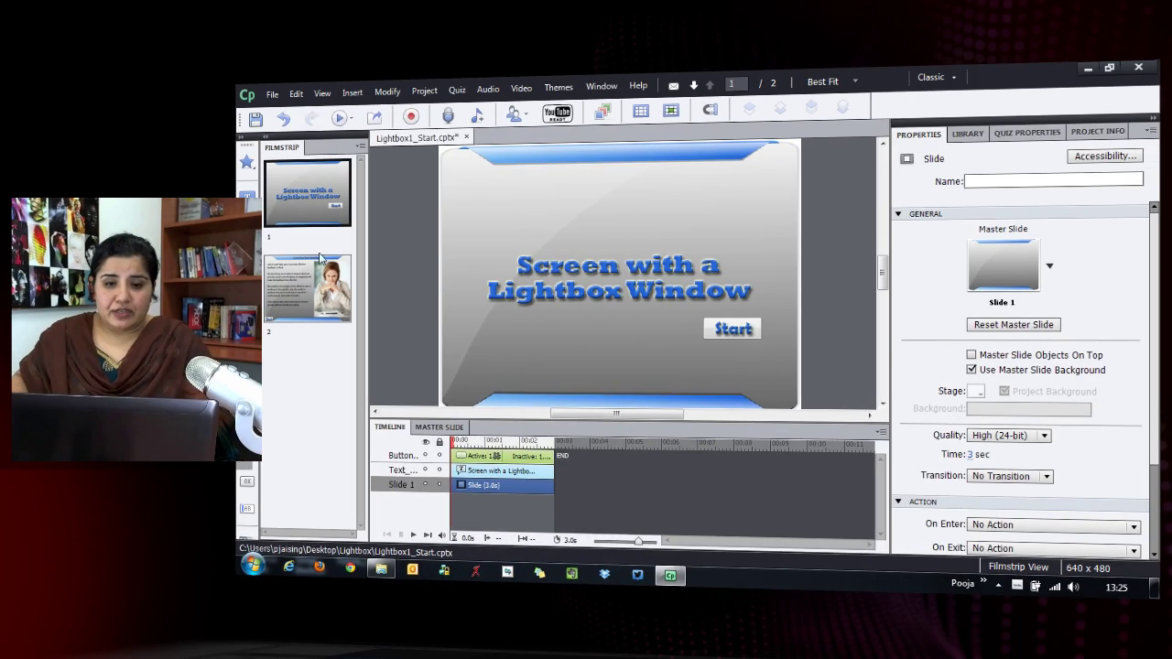
- Draw a rounded rectangle about 499 × 347 px on slide 2, starting at the slide's upper-left corner
left_click(294, 280)
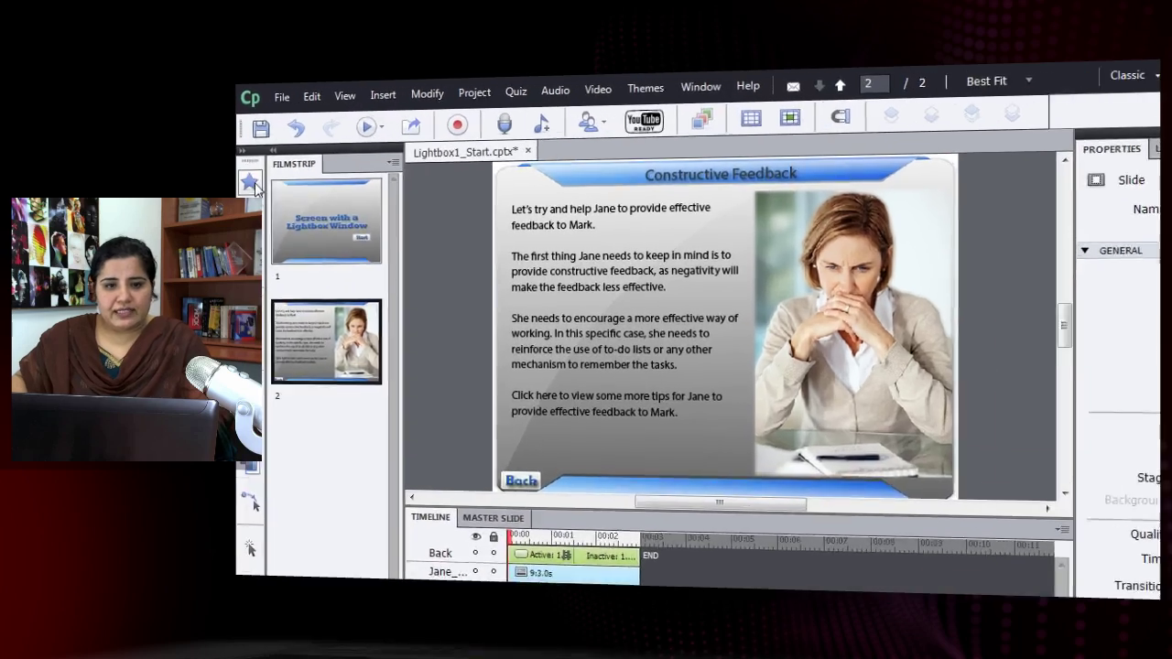
left_click(248, 163)
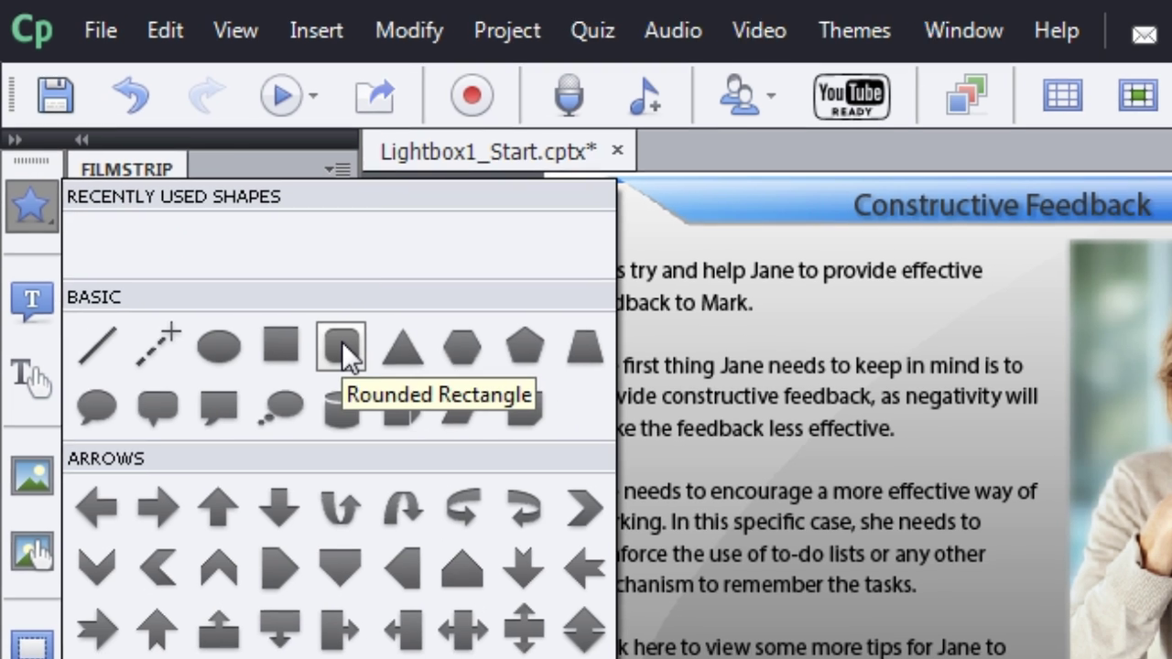
left_click(348, 352)
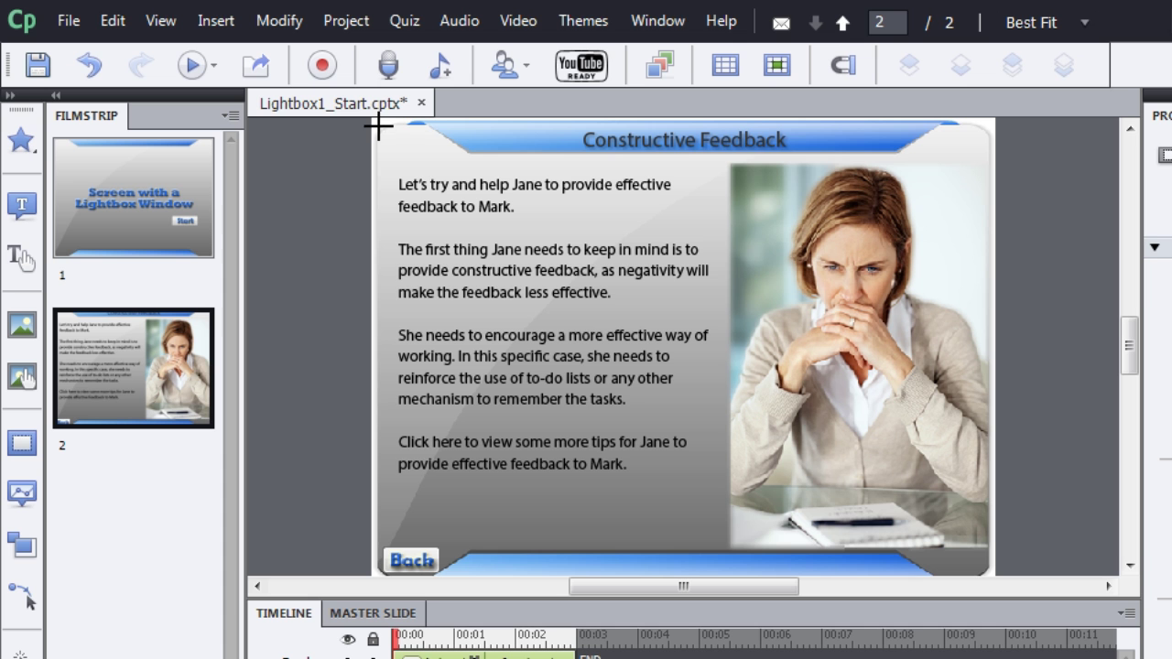
mouse_move(375, 119)
left_mouse_down()
mouse_move(607, 301)
mouse_move(858, 455)
left_mouse_up()
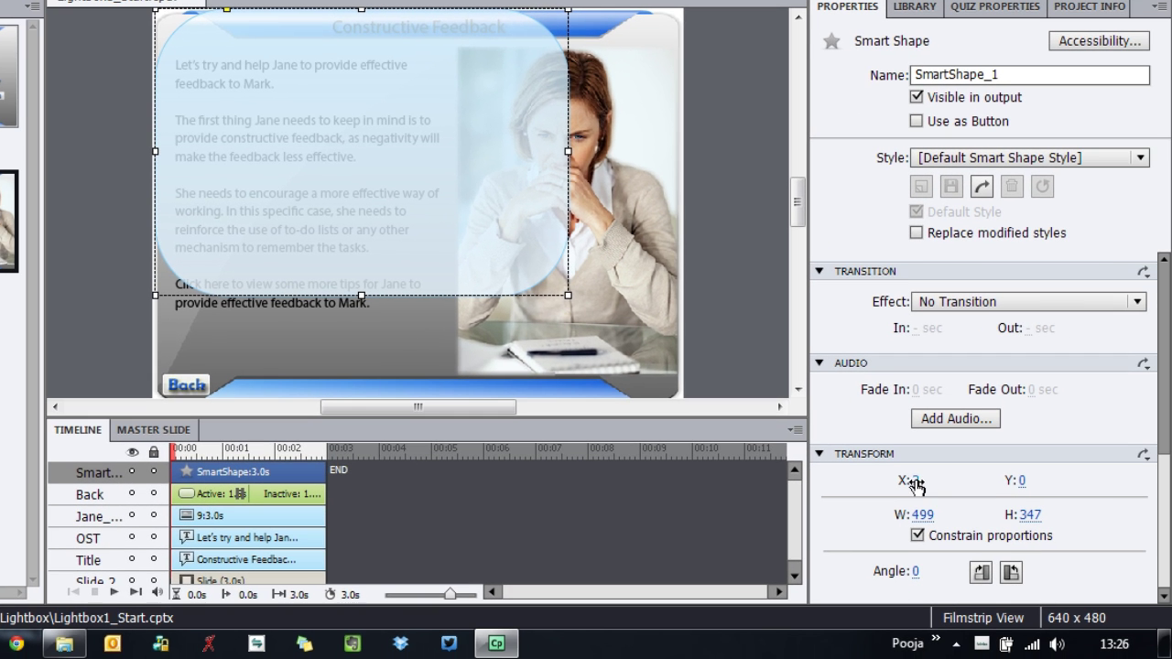
- Place the rounded rectangle at X 0, size it 640 × 480 with proportions unconstrained, and reduce its corner rounding to match the slide
left_click(927, 487)
type("0")
key("Return")
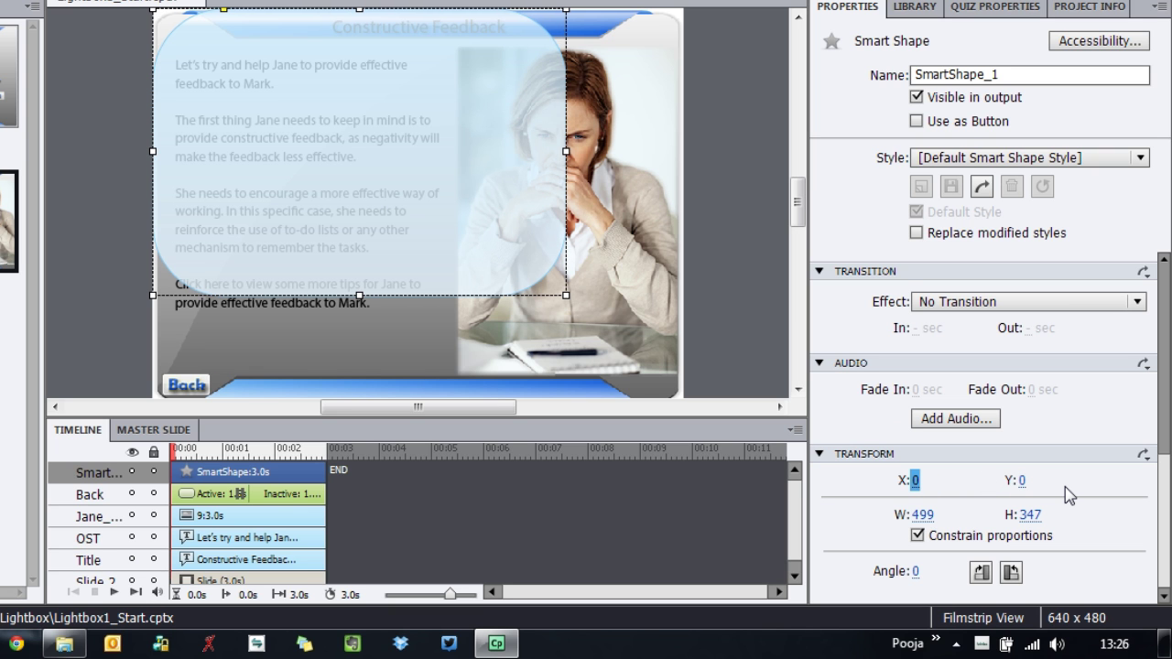
left_click(917, 536)
left_click(923, 515)
type("640")
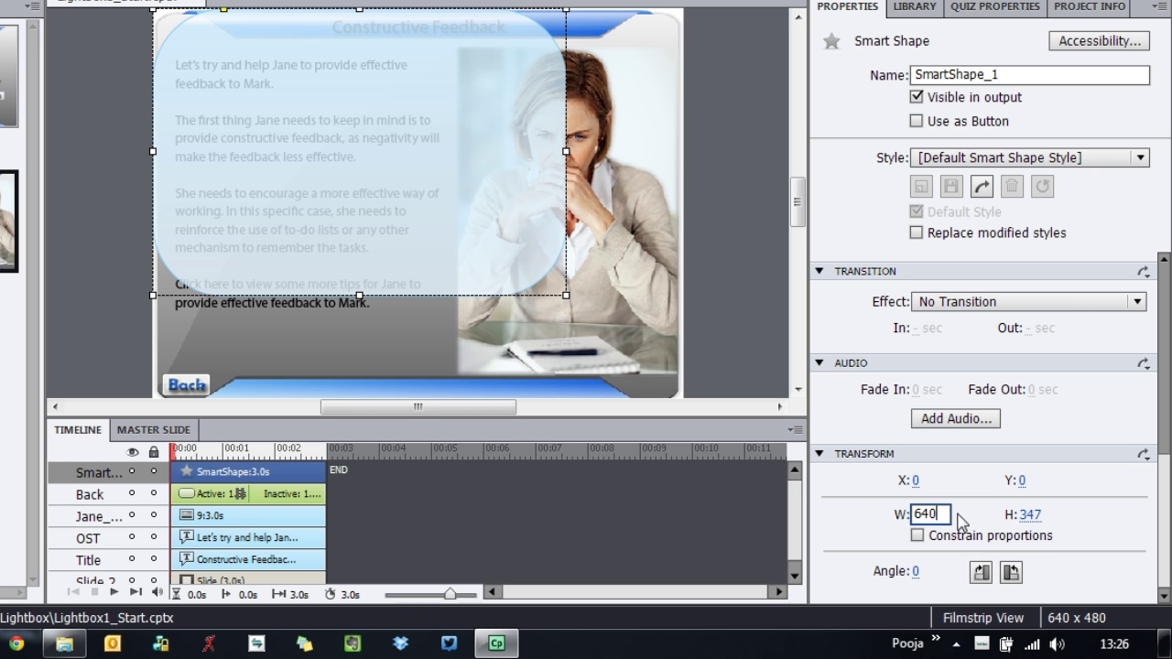
left_click(1032, 515)
type("4")
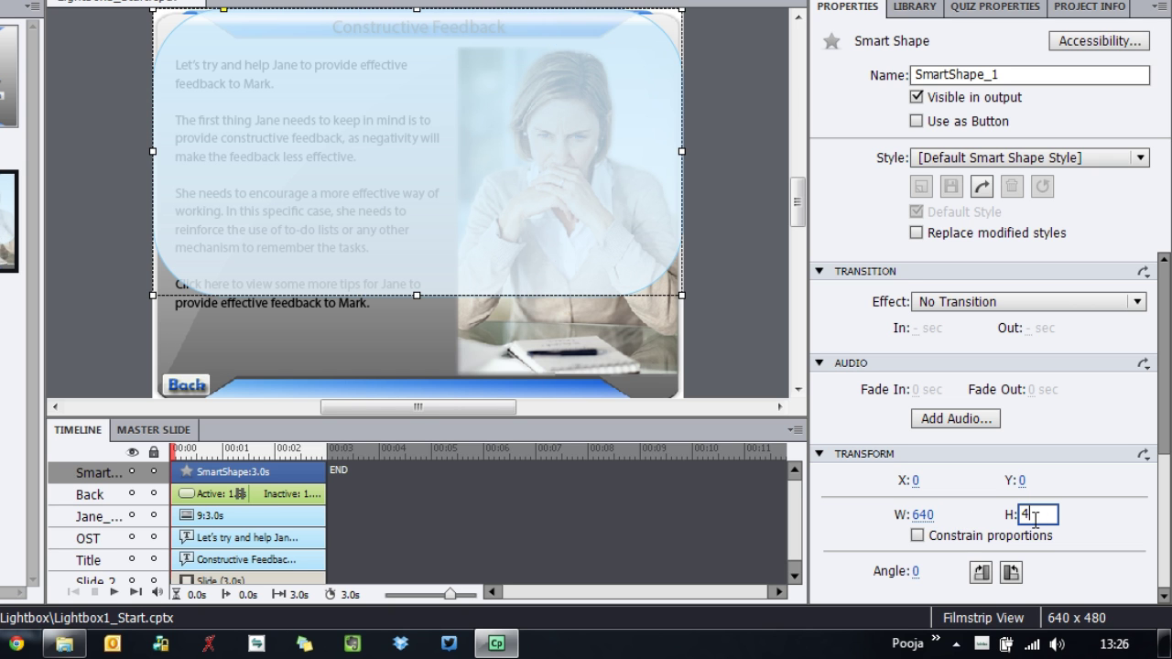
type("80")
key("Return")
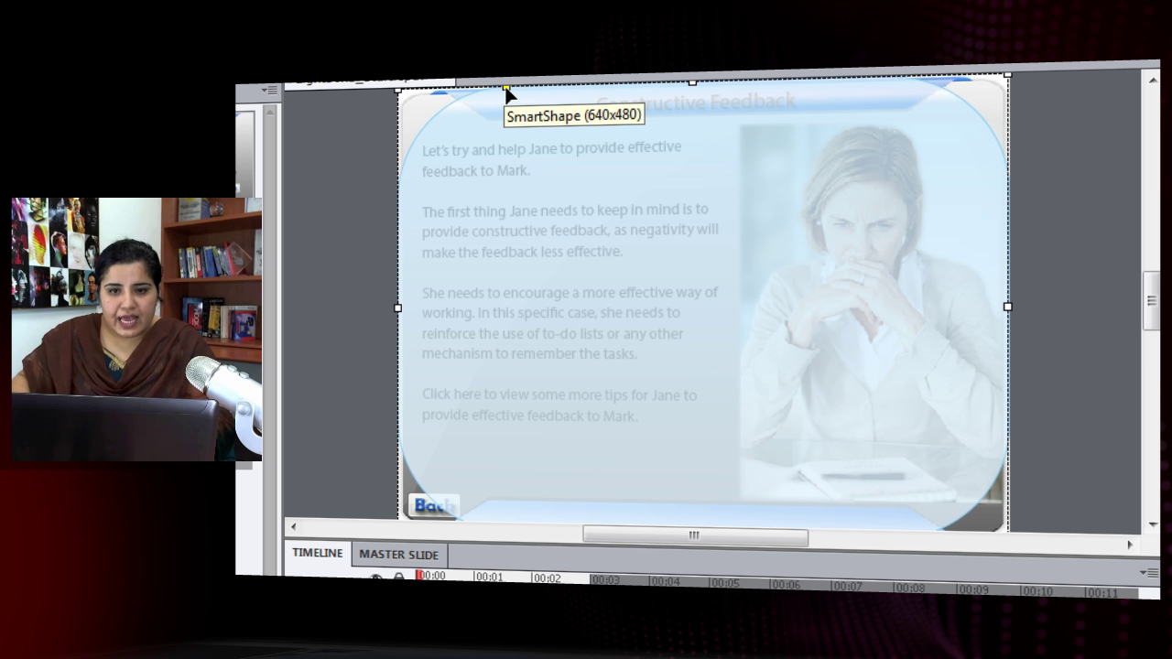
left_click_drag(499, 86, 430, 95)
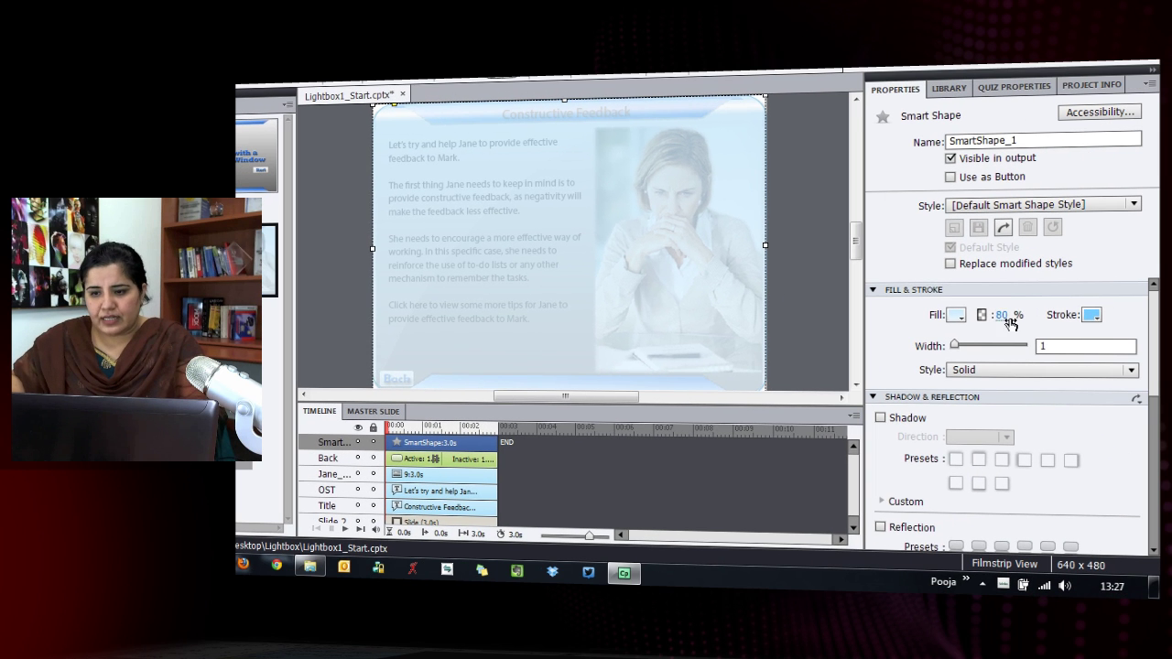
- Fill the rounded rectangle with the dark grey gradient preset, made radial with the second direction variant
left_click(959, 317)
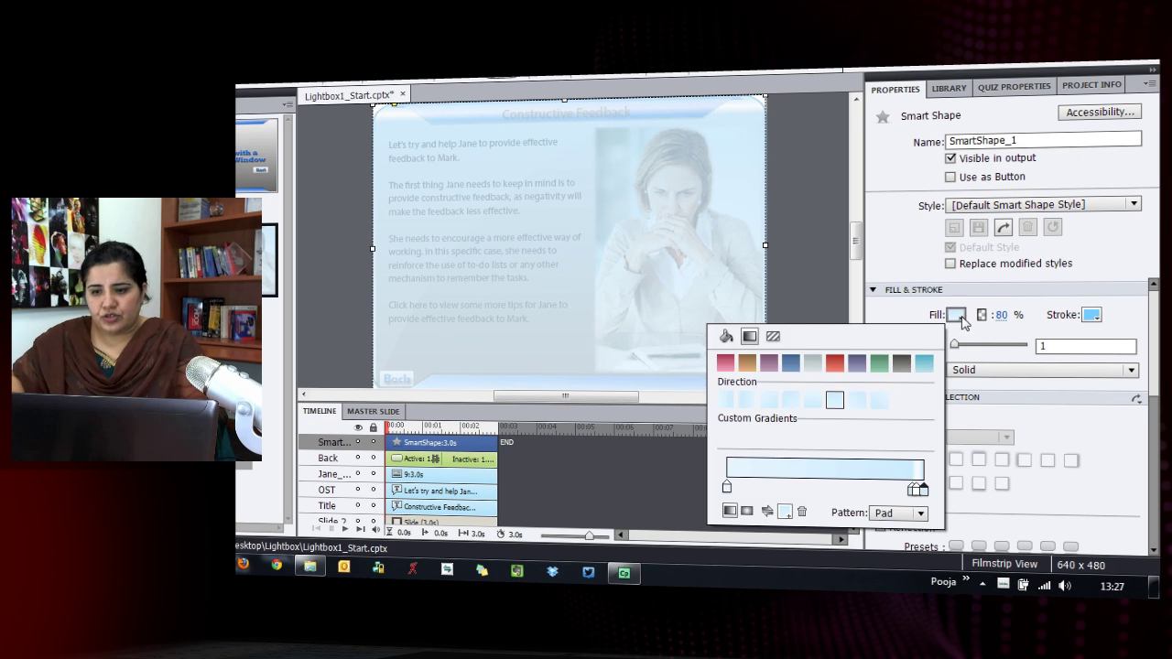
left_click(902, 365)
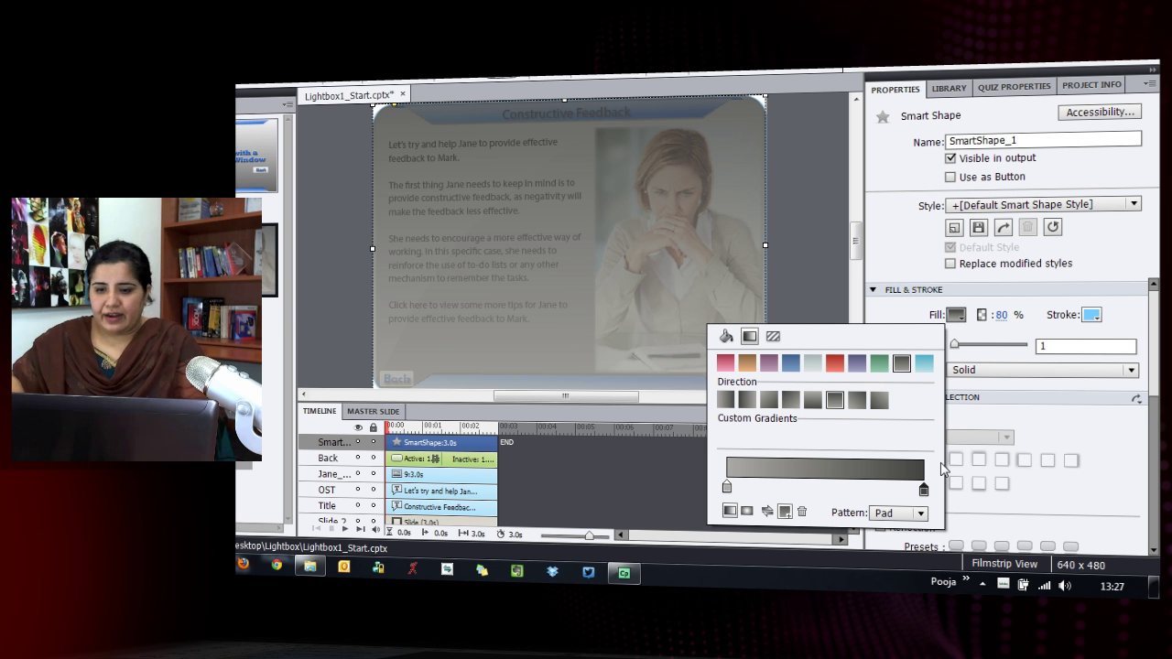
left_click(789, 401)
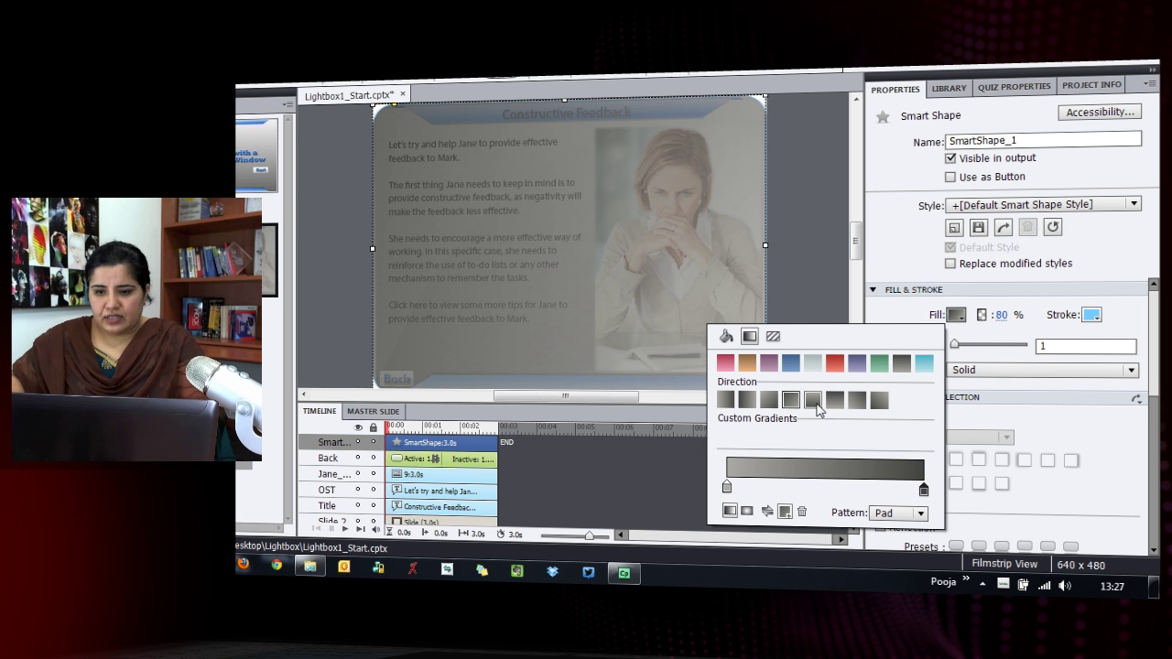
left_click(833, 402)
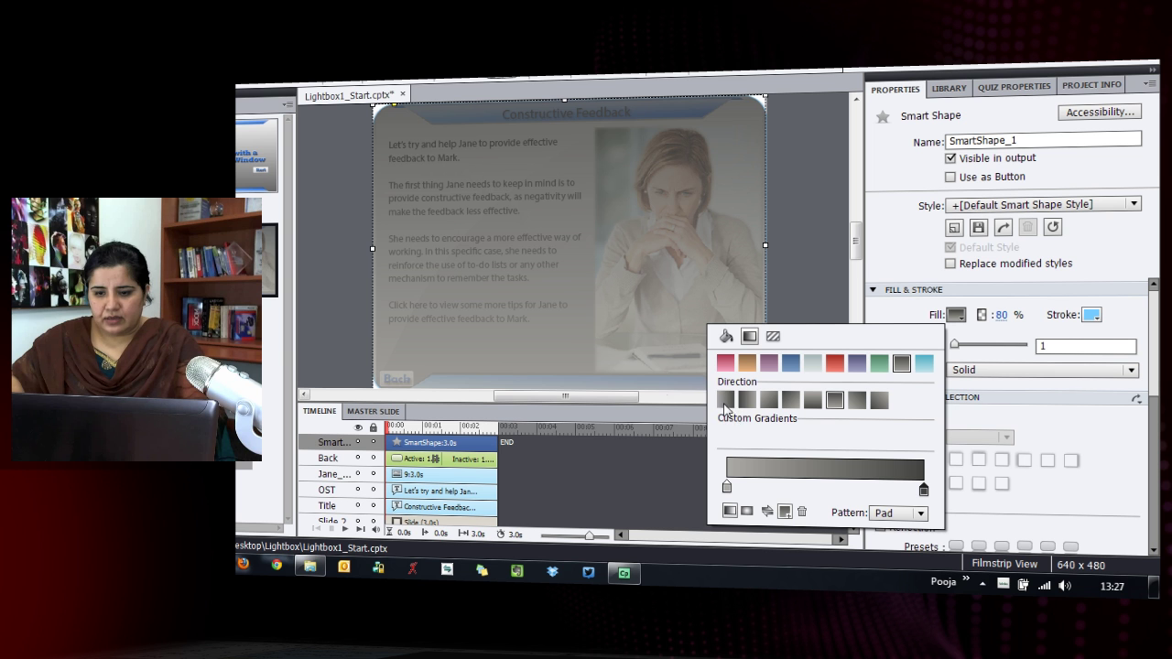
left_click(747, 510)
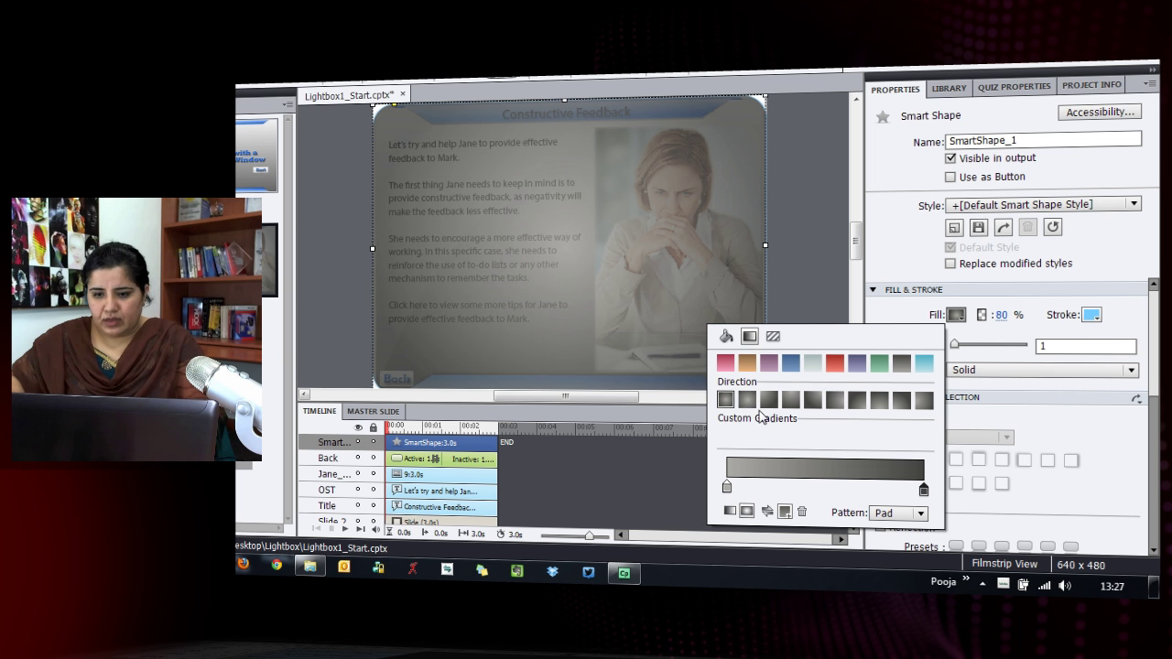
left_click(747, 403)
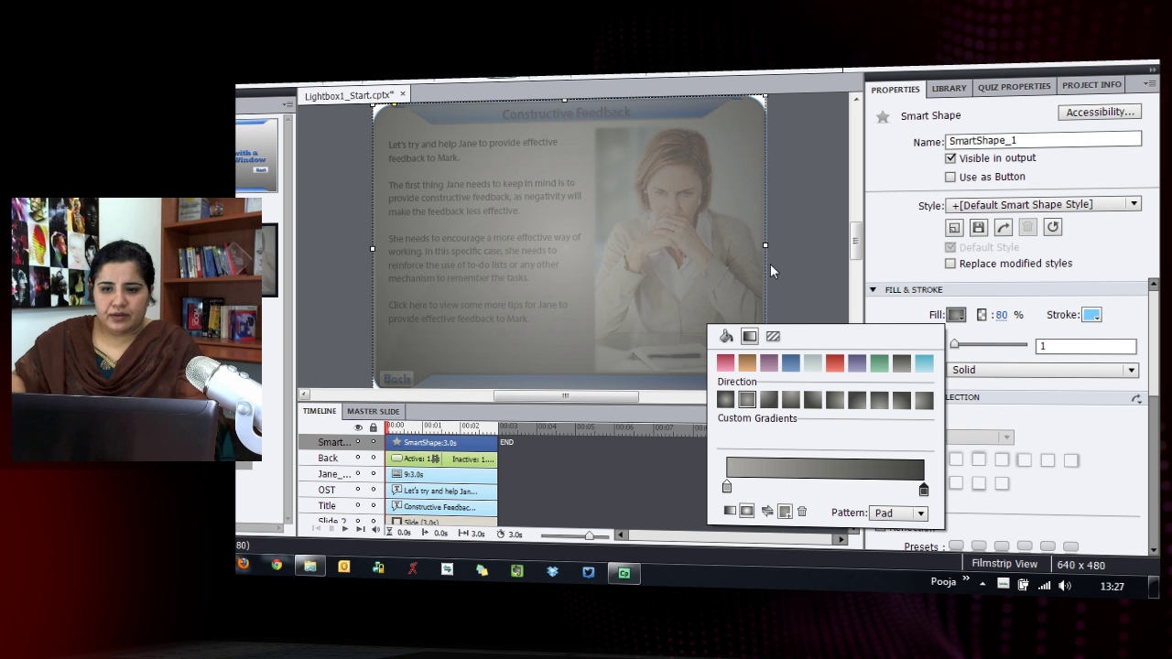
left_click(662, 327)
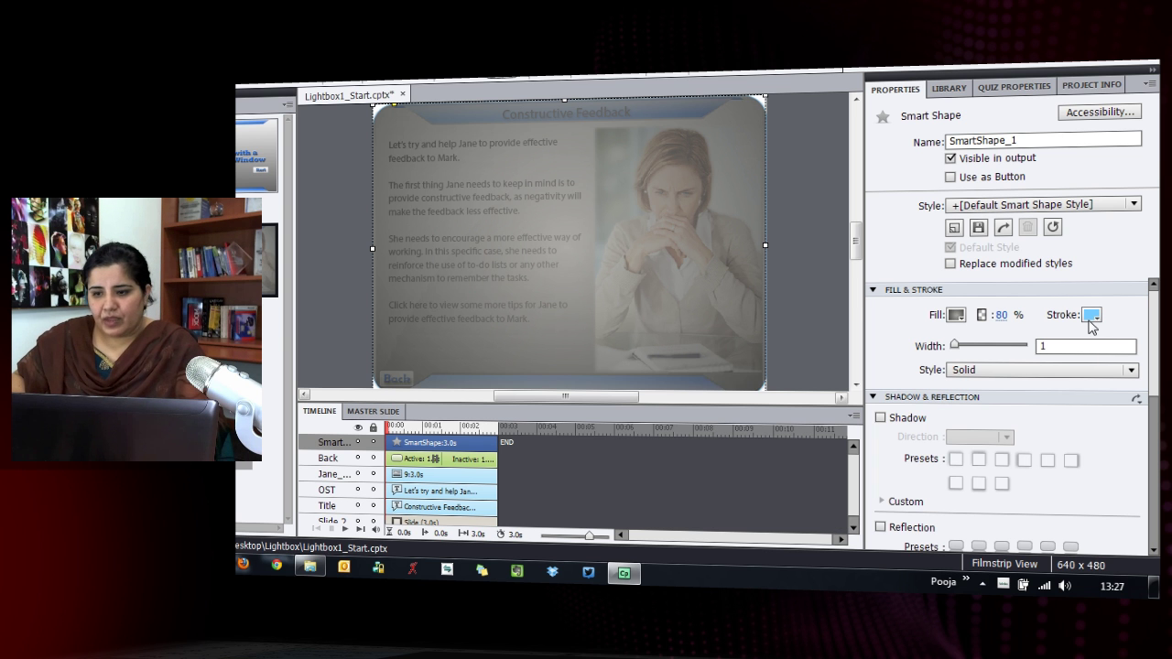
- Set the rounded rectangle's stroke width to 0 and name the shape Mask
left_click_drag(956, 346, 932, 349)
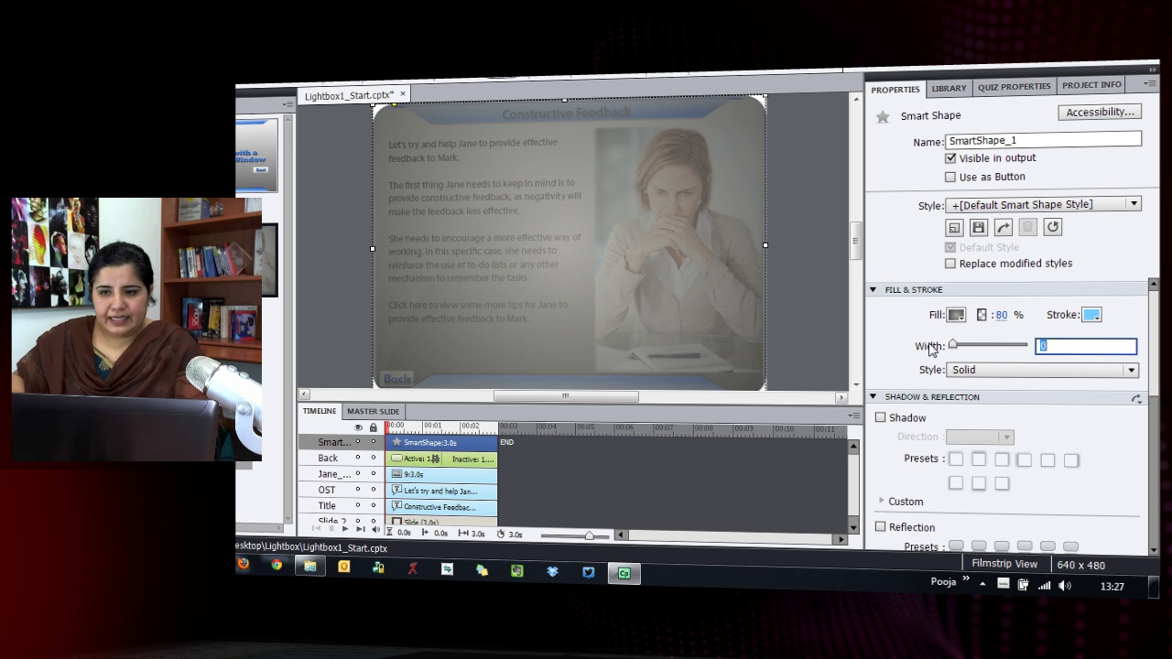
double_click(1031, 139)
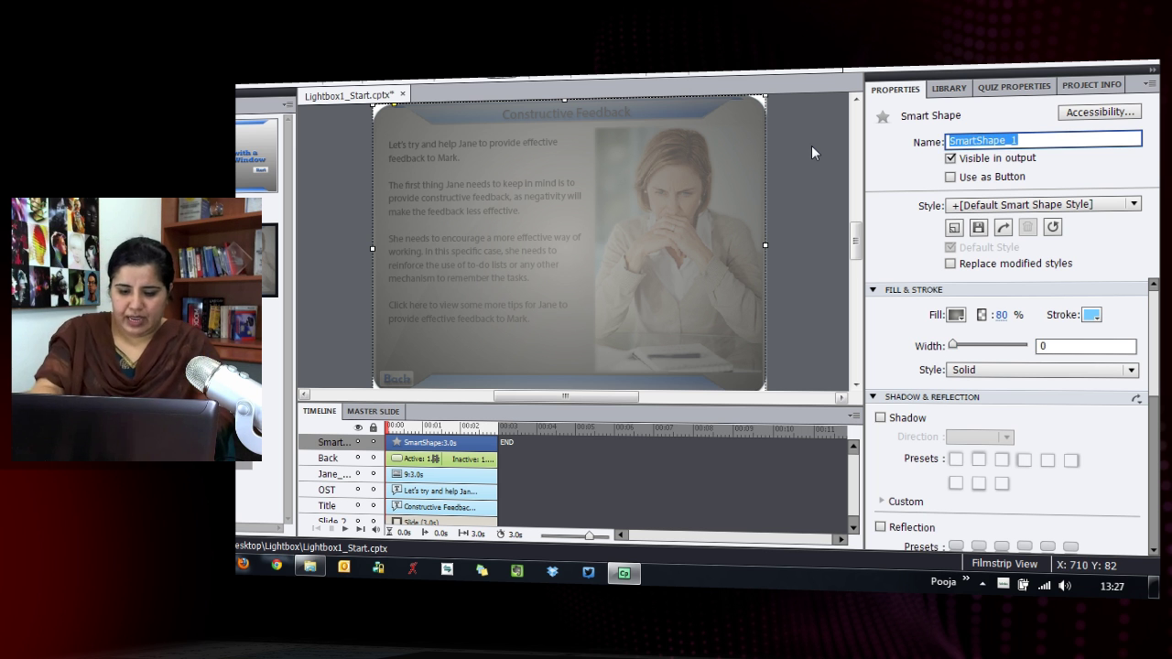
type("Mask")
key("Return")
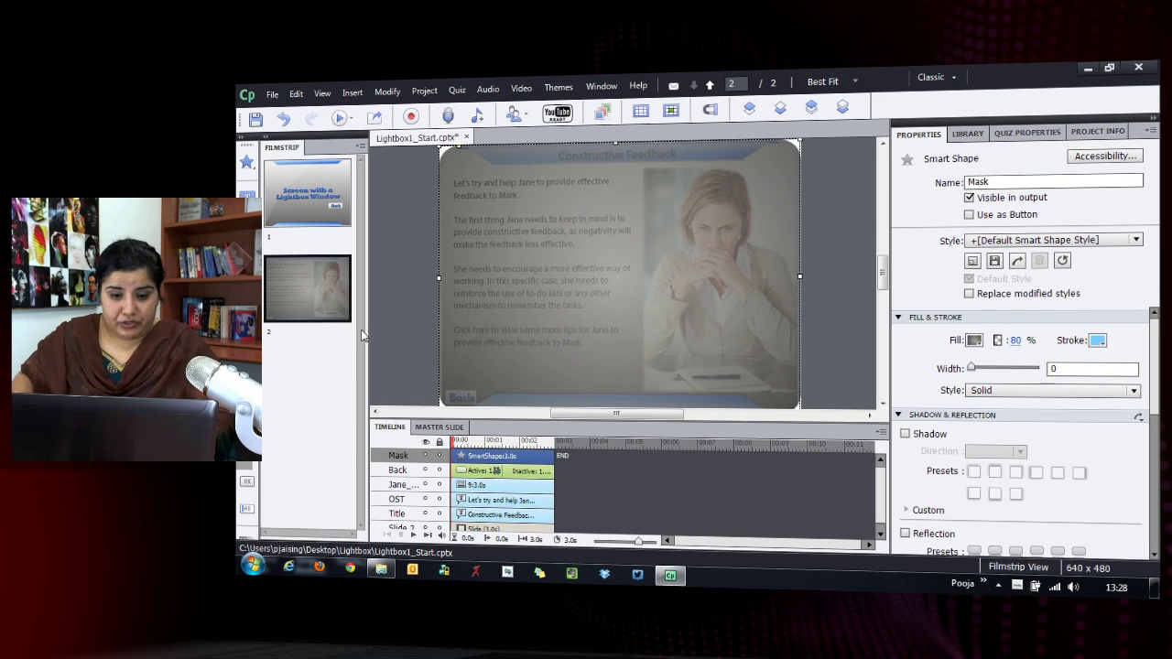
- Switch to the Lightbox folder in Windows Explorer and bring Pop-up.png onto slide 2 in Captivate
left_click(364, 569)
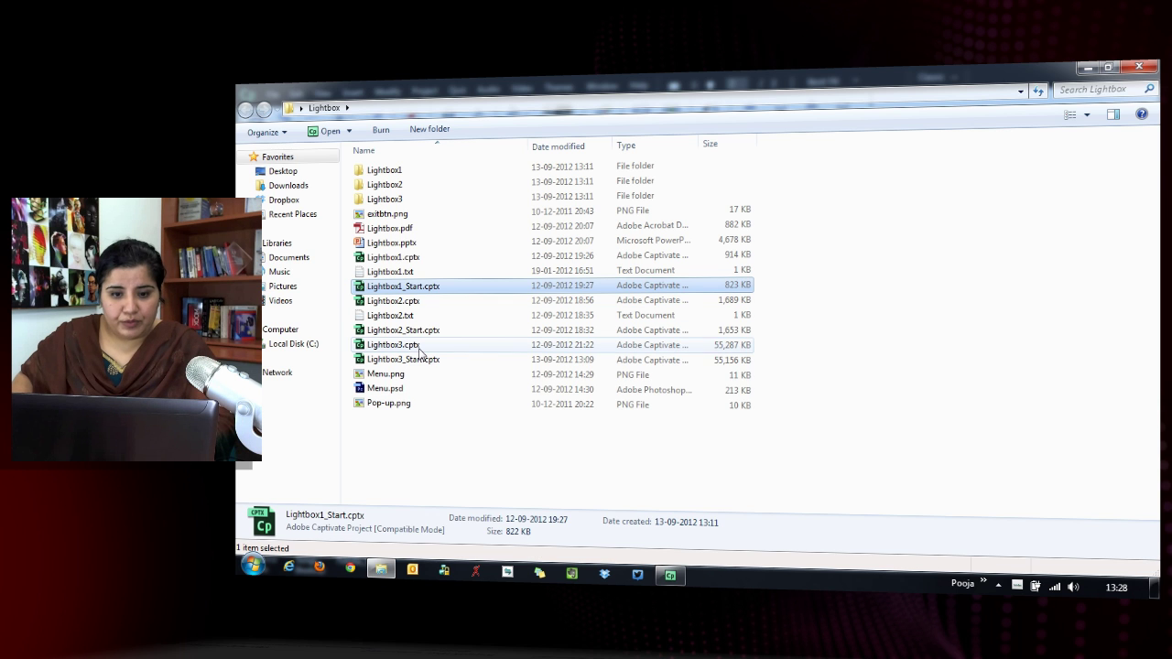
left_click(400, 409)
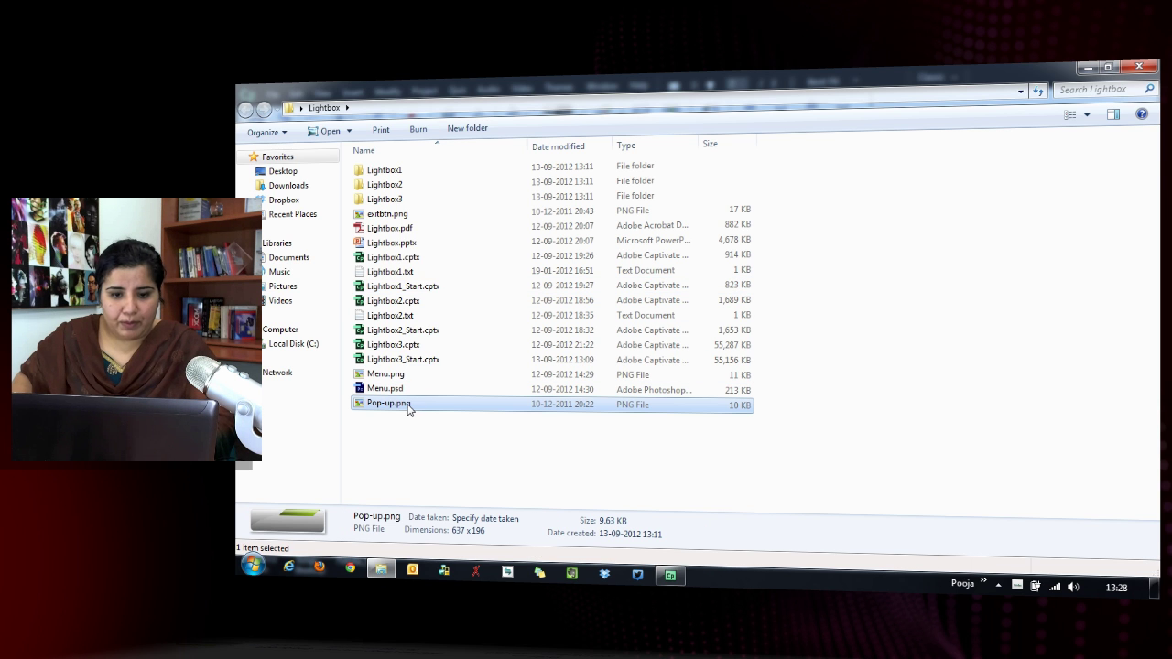
left_click_drag(409, 410, 540, 345)
left_click_drag(628, 353, 540, 231)
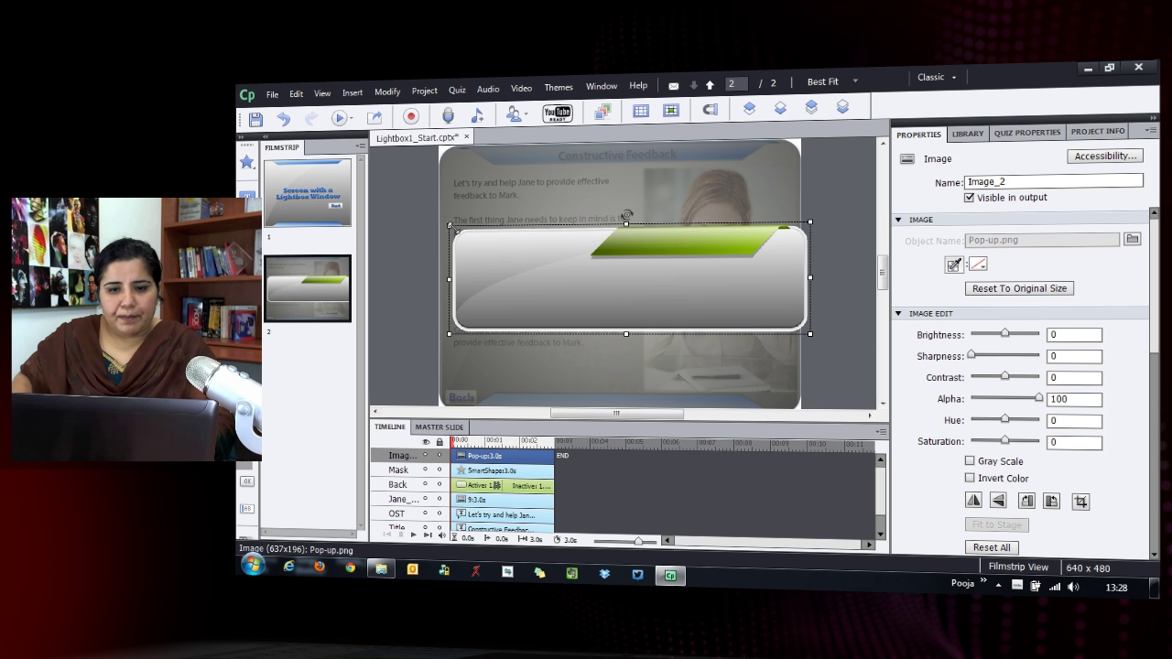
- Shrink the pop-up image to about 503 × 151 px and move it near the middle of the slide
left_click_drag(449, 223, 538, 250)
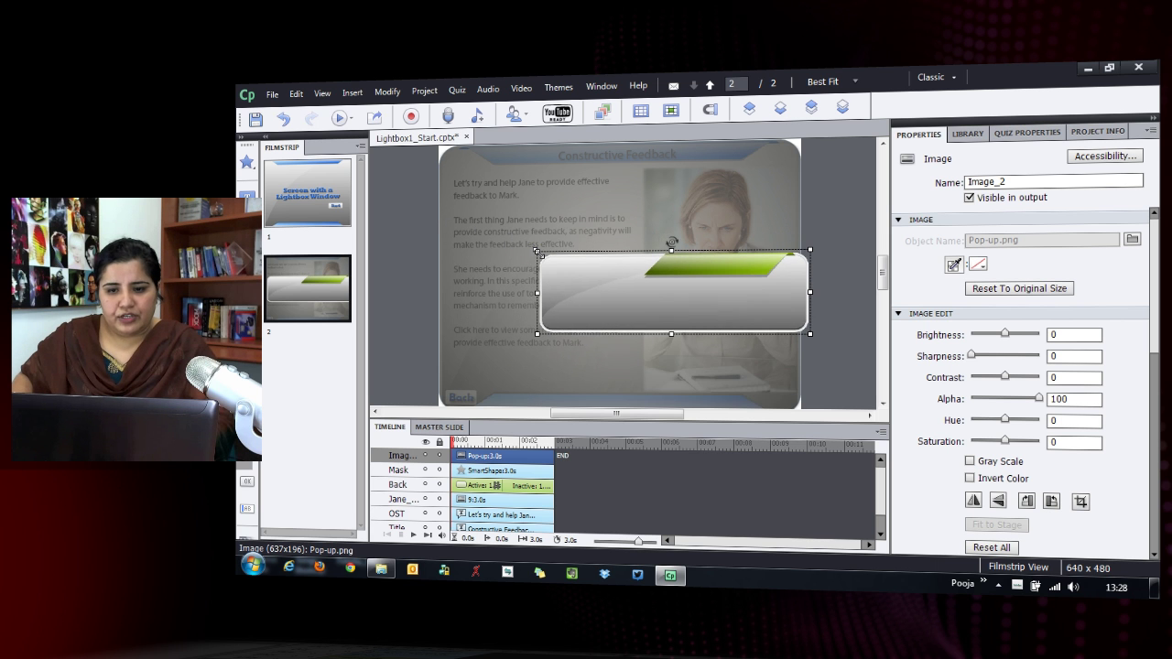
left_click_drag(654, 291, 621, 283)
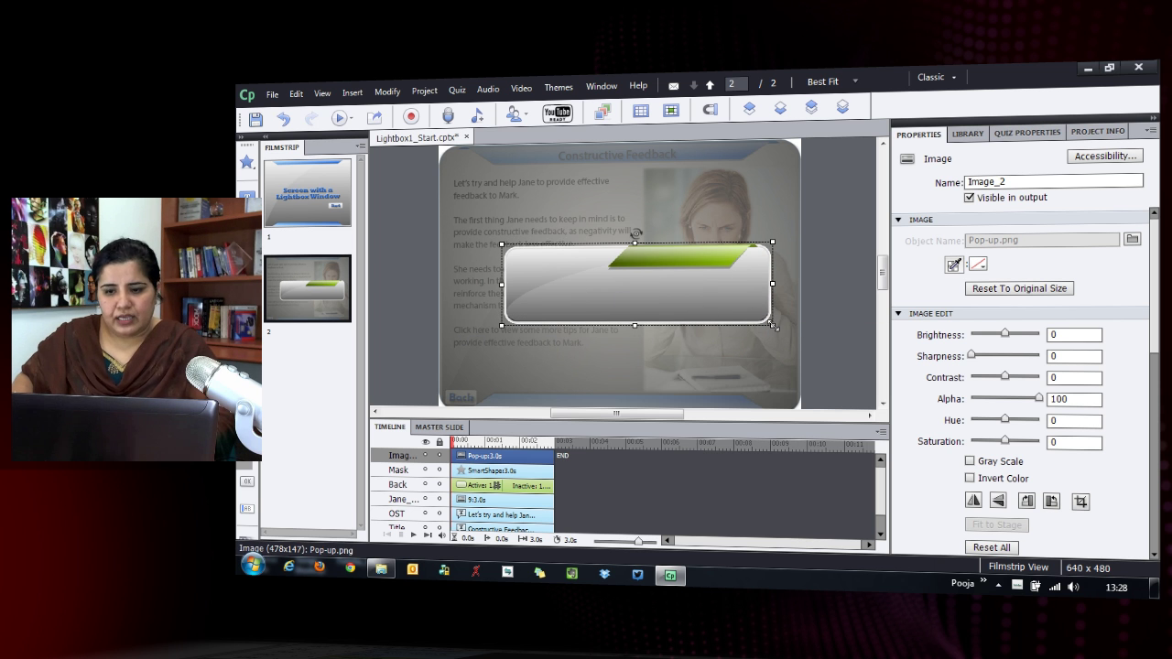
left_click_drag(772, 325, 787, 327)
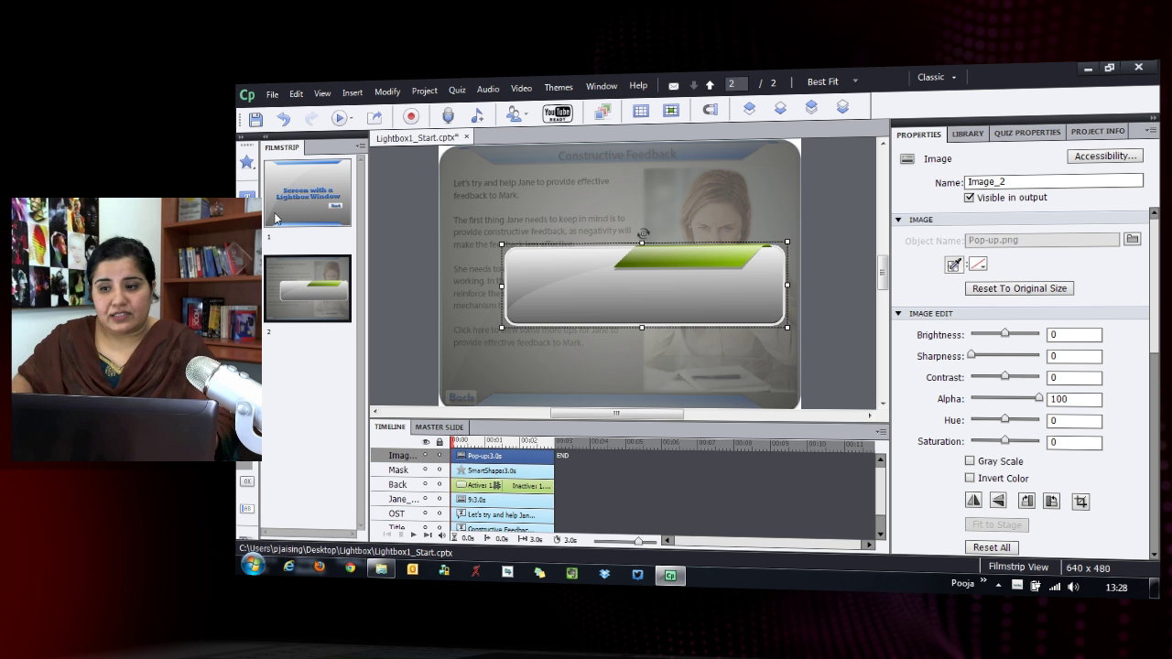
- Name the pop-up image PU_Bg
double_click(1043, 182)
type("PU_Bg")
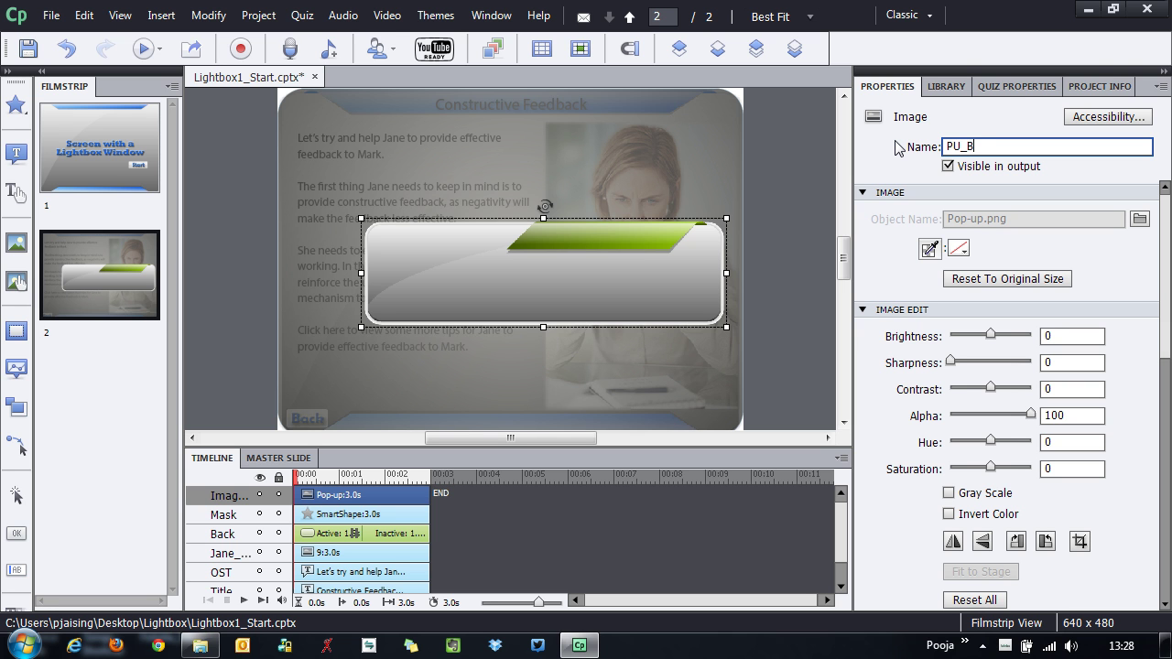
left_click(705, 398)
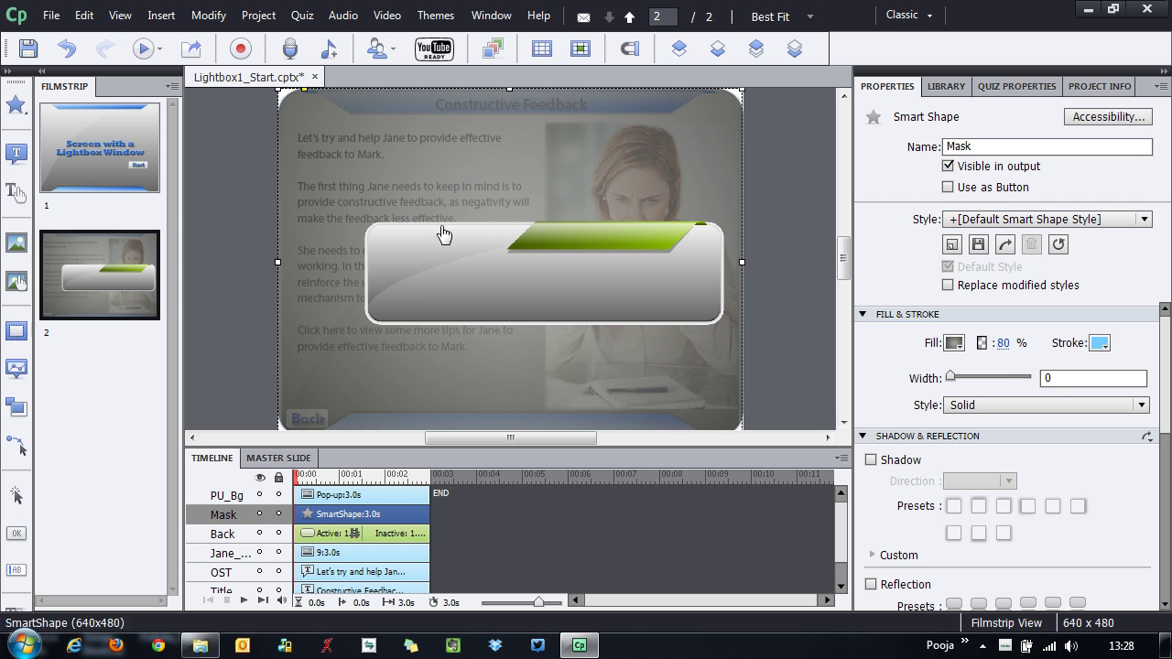
- Switch to the Lightbox folder, open Lightbox1.txt in Notepad and copy the heading "Some More Tips..."
left_click(200, 645)
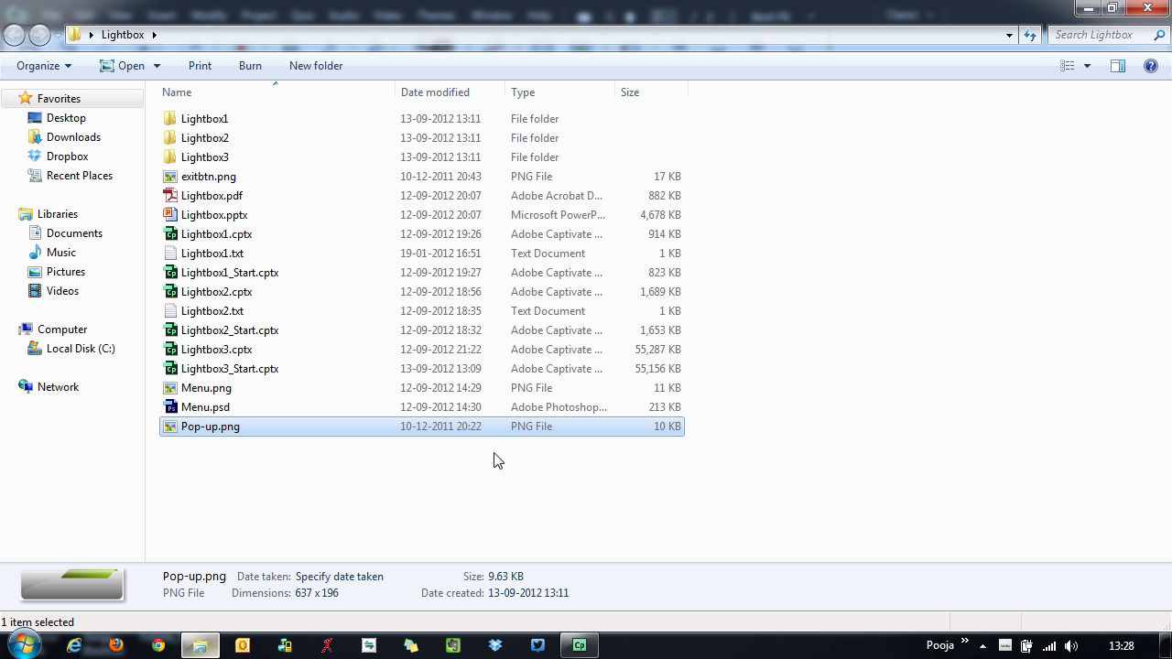
double_click(252, 260)
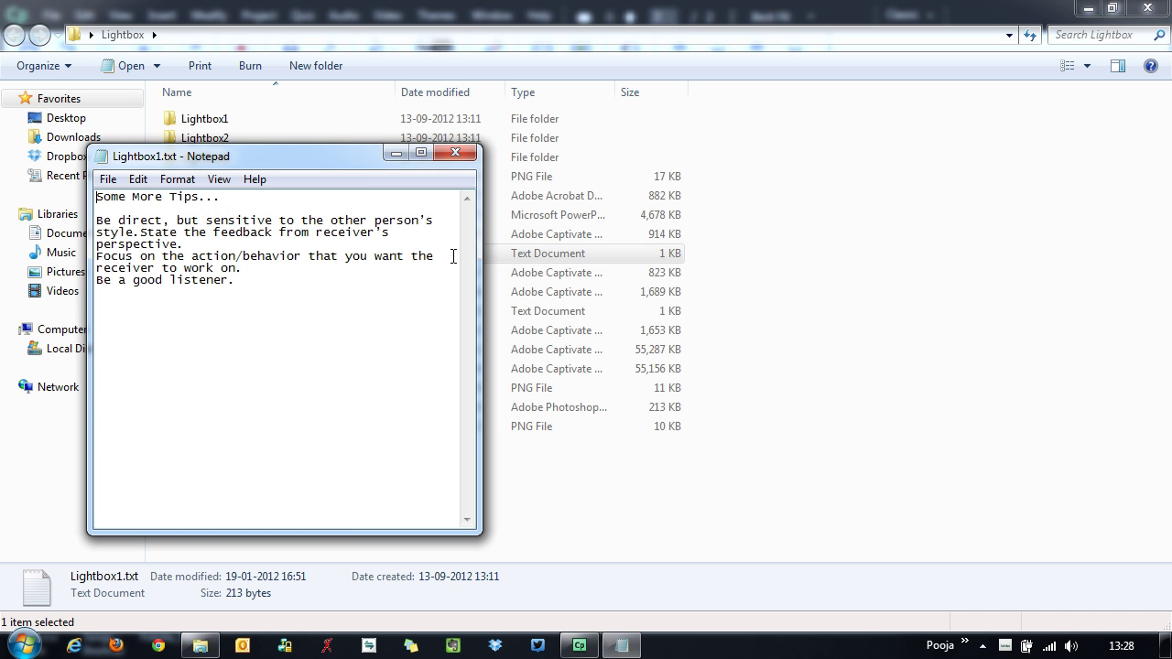
left_click_drag(228, 198, 57, 204)
key("ctrl+c")
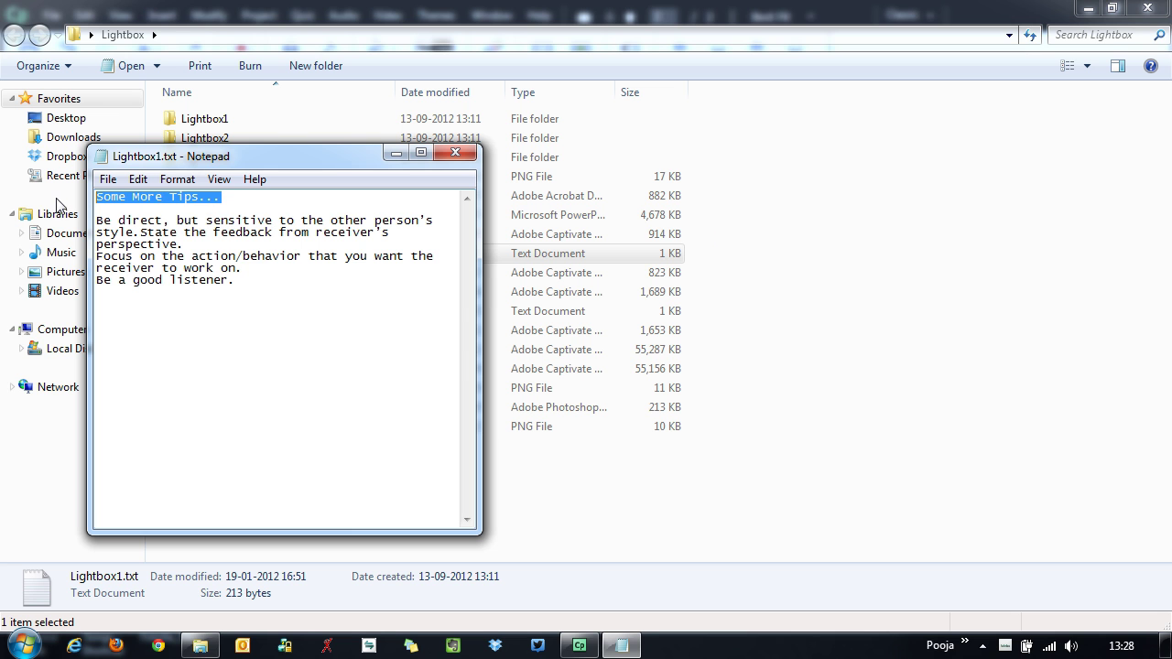
- Return to Captivate and add a text caption containing the copied heading "Some More Tips..." to slide 2
key("alt+Tab")
key("alt+Tab")
key("alt+Tab")
key("Tab")
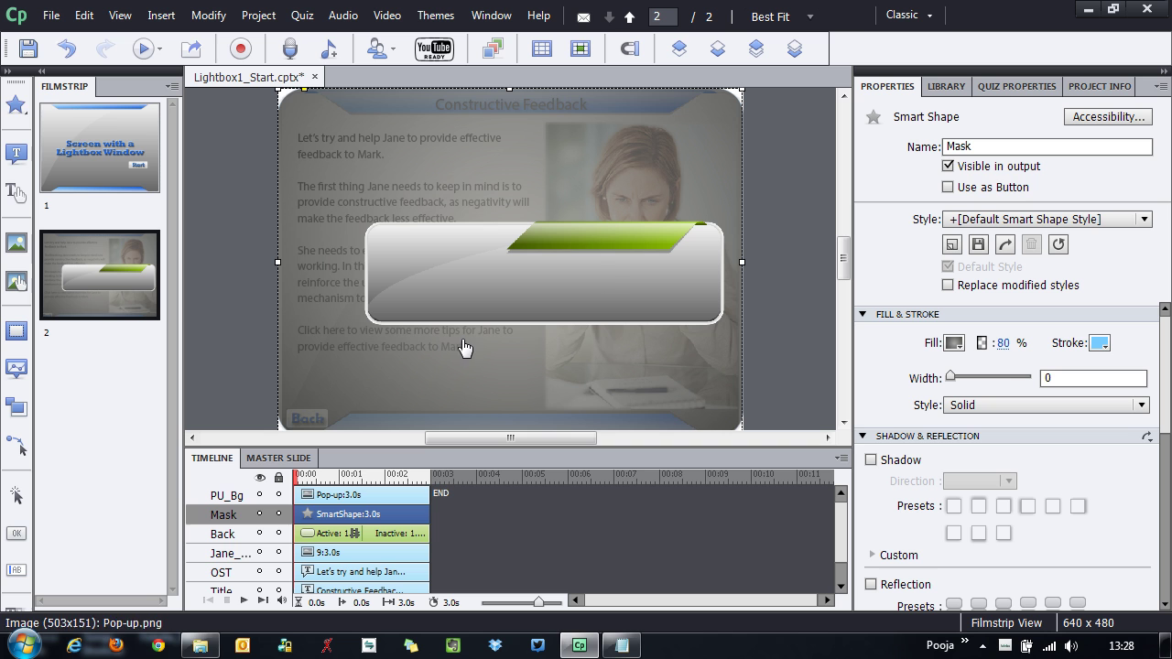
left_click(20, 156)
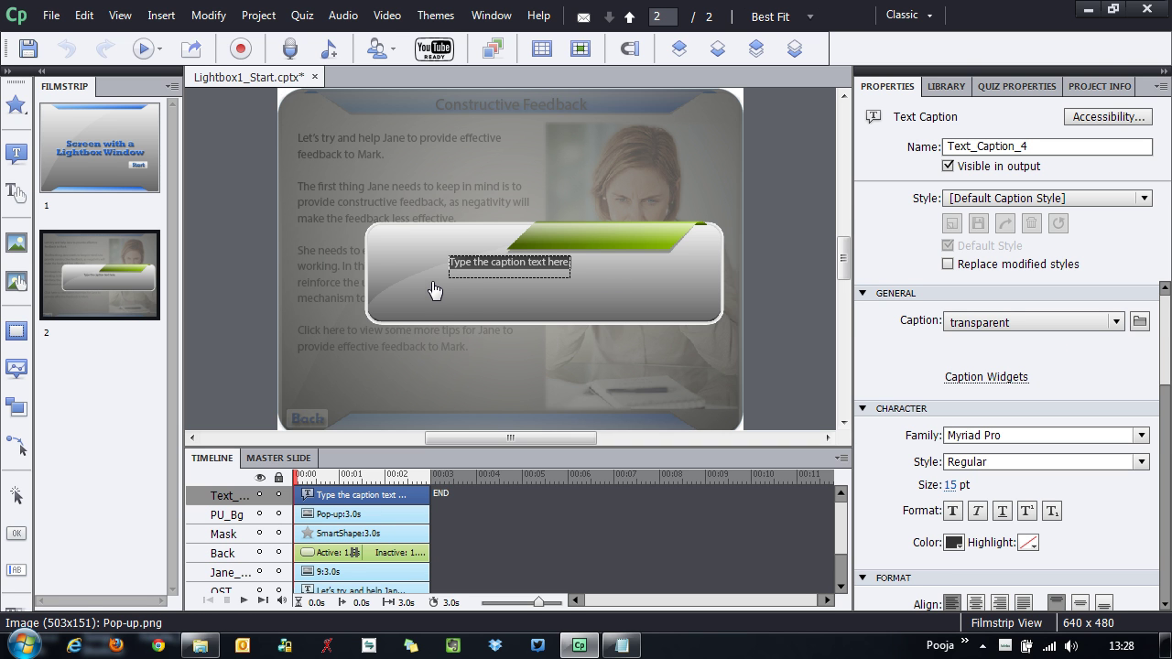
key("ctrl+v")
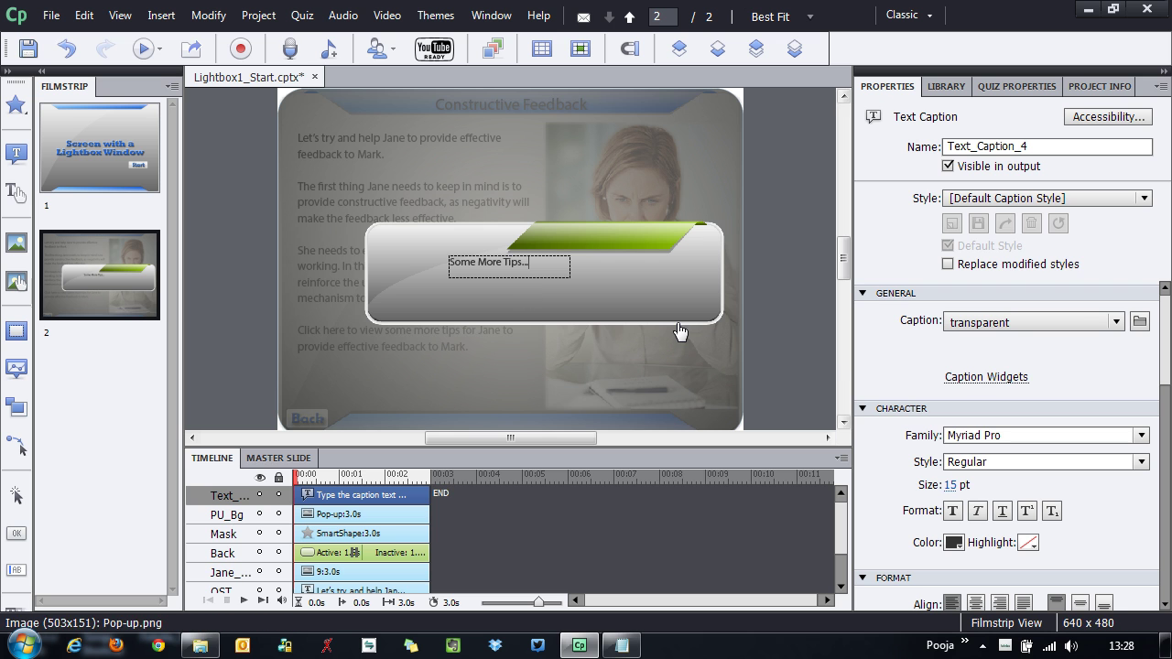
- Format the whole "Some More Tips..." caption text as 20 pt bold
key("ctrl+a")
left_click(946, 489)
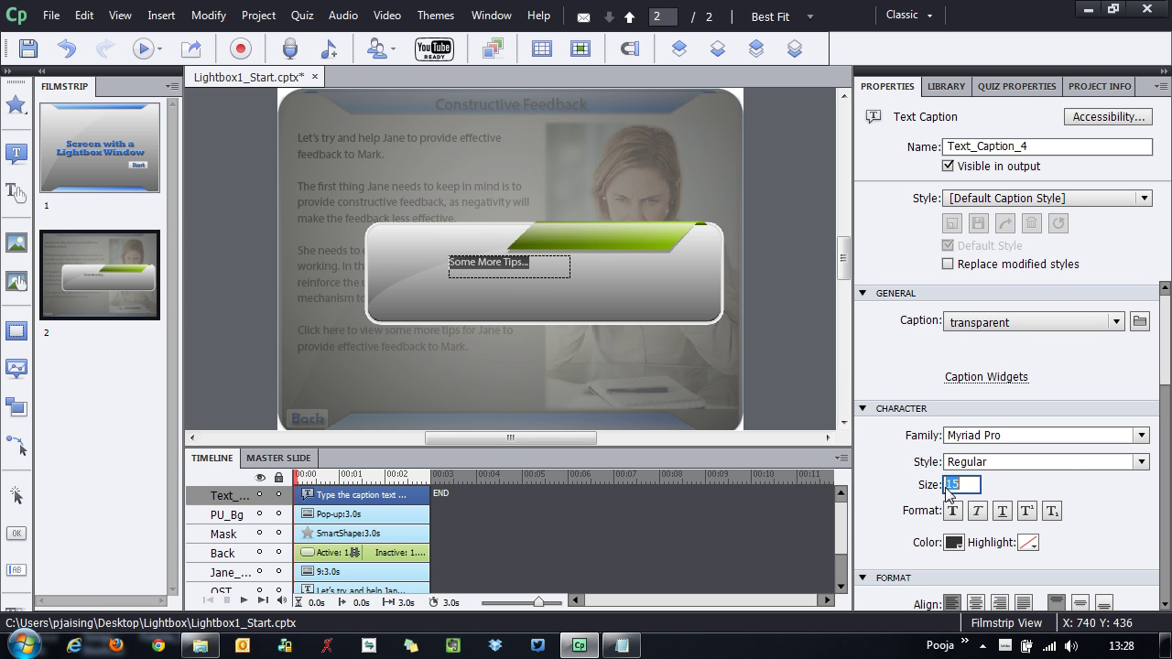
type("20")
key("Return")
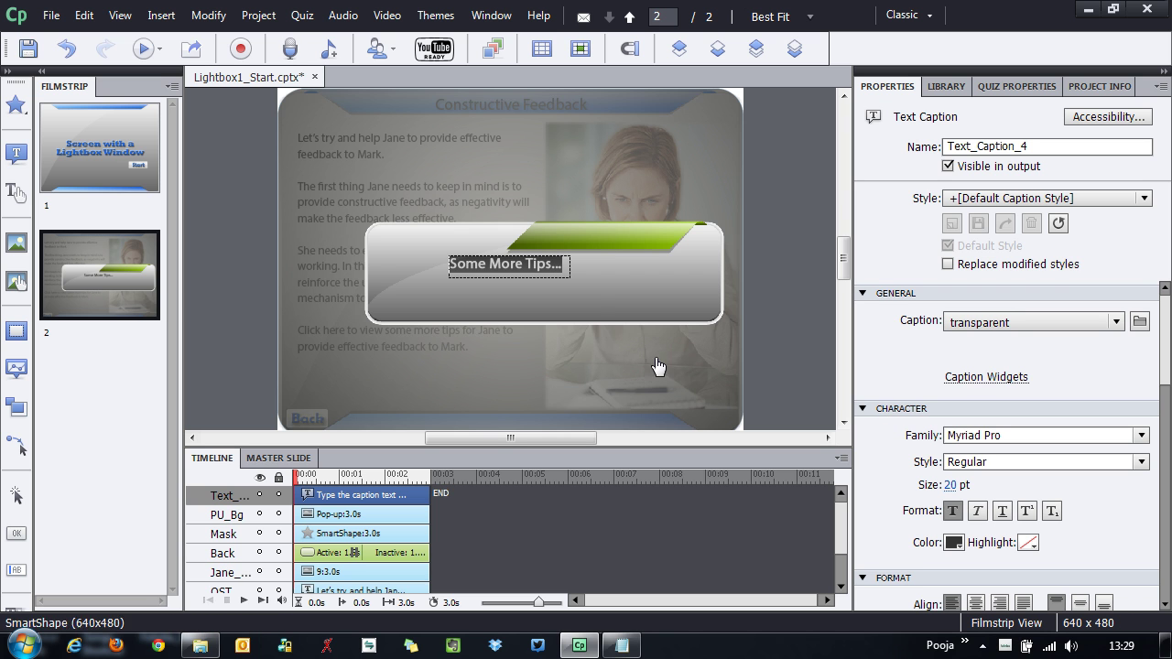
- Move the "Some More Tips..." caption onto the green banner of the pop-up
left_click(527, 279)
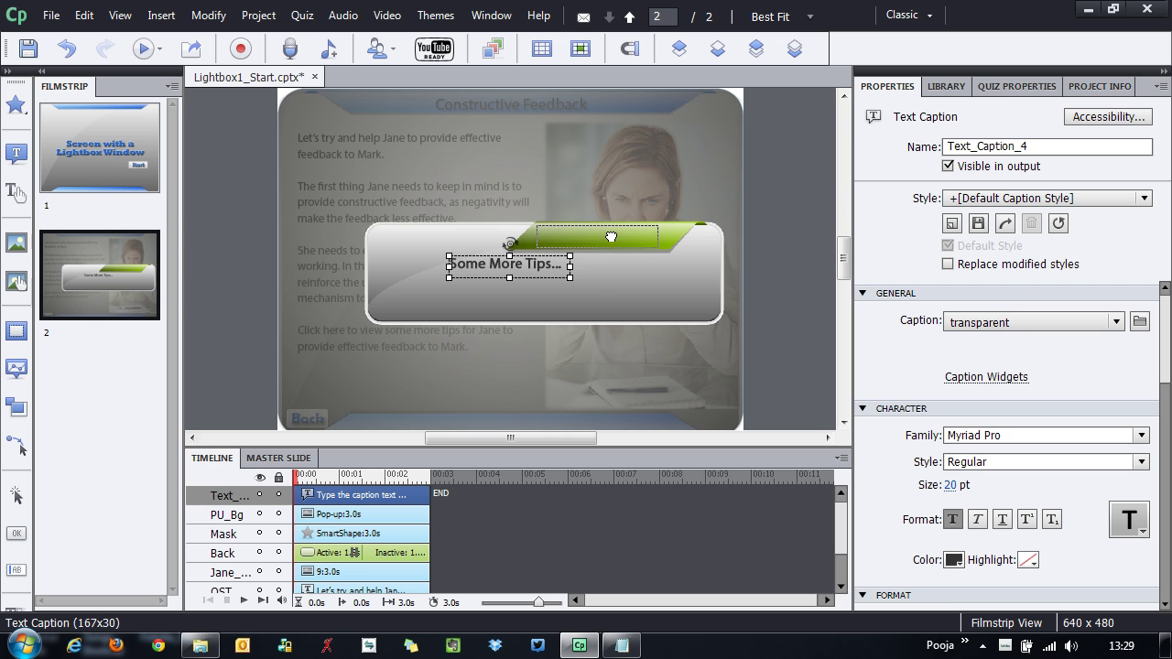
left_click_drag(513, 266, 600, 235)
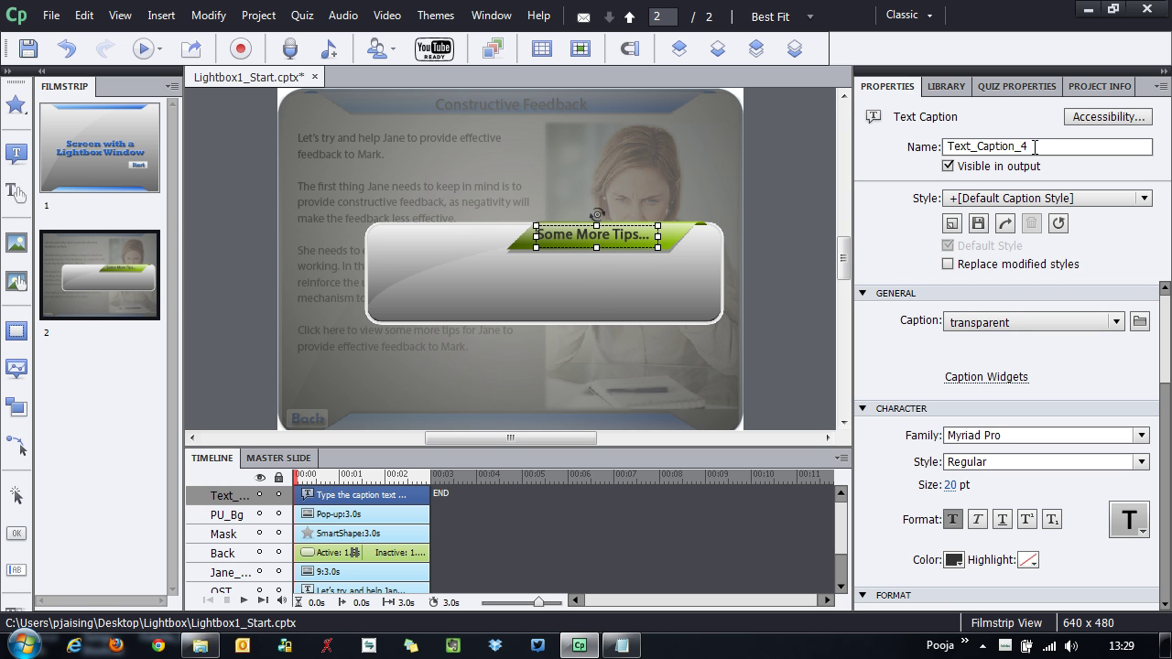
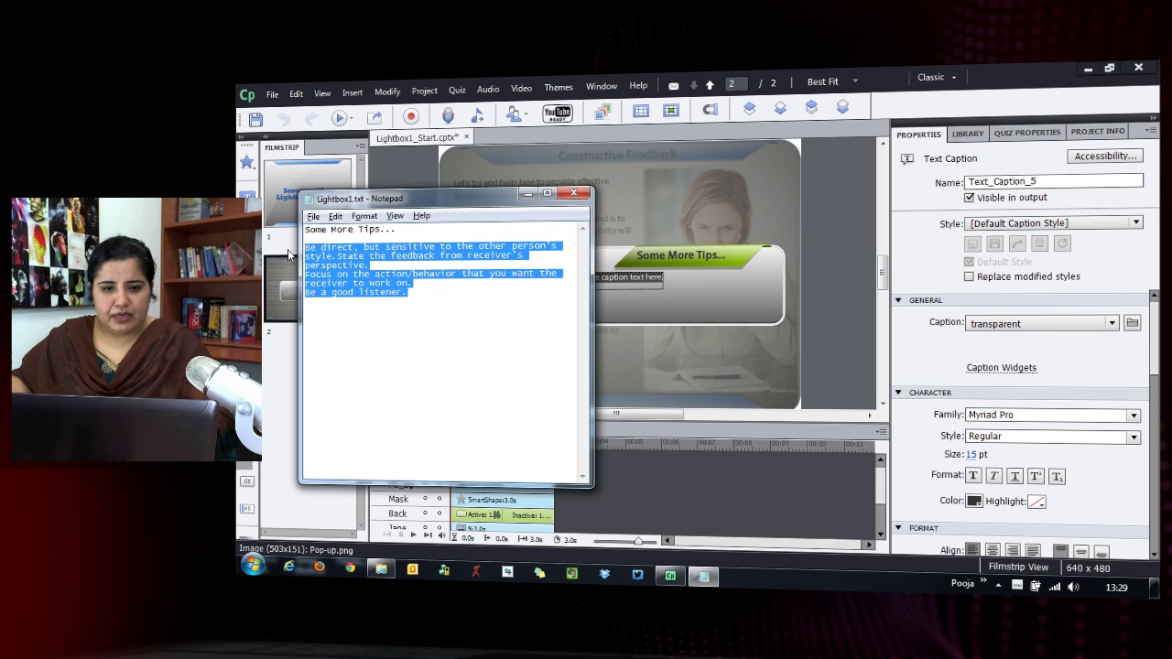
- Insert the copied tips text into the new caption, and move and enlarge it to fill the pop-up area below the heading
left_click(574, 282)
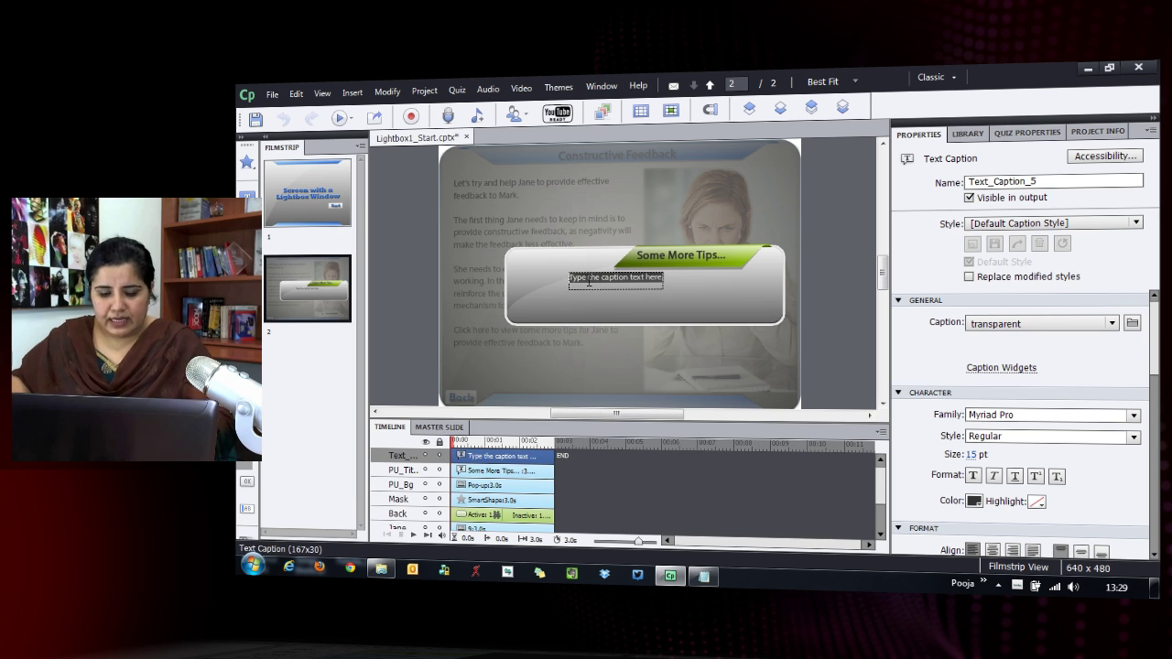
type("Be direct, but sensitive to the other person's")
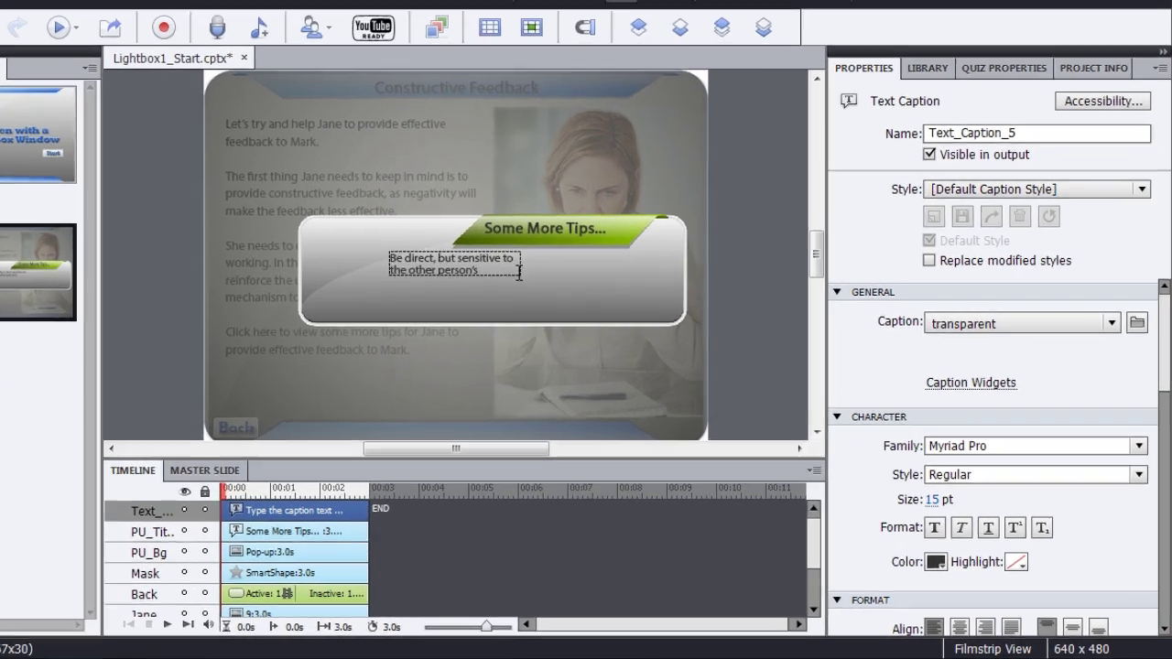
key("Escape")
left_click_drag(449, 280, 621, 331)
left_click_drag(433, 274, 338, 266)
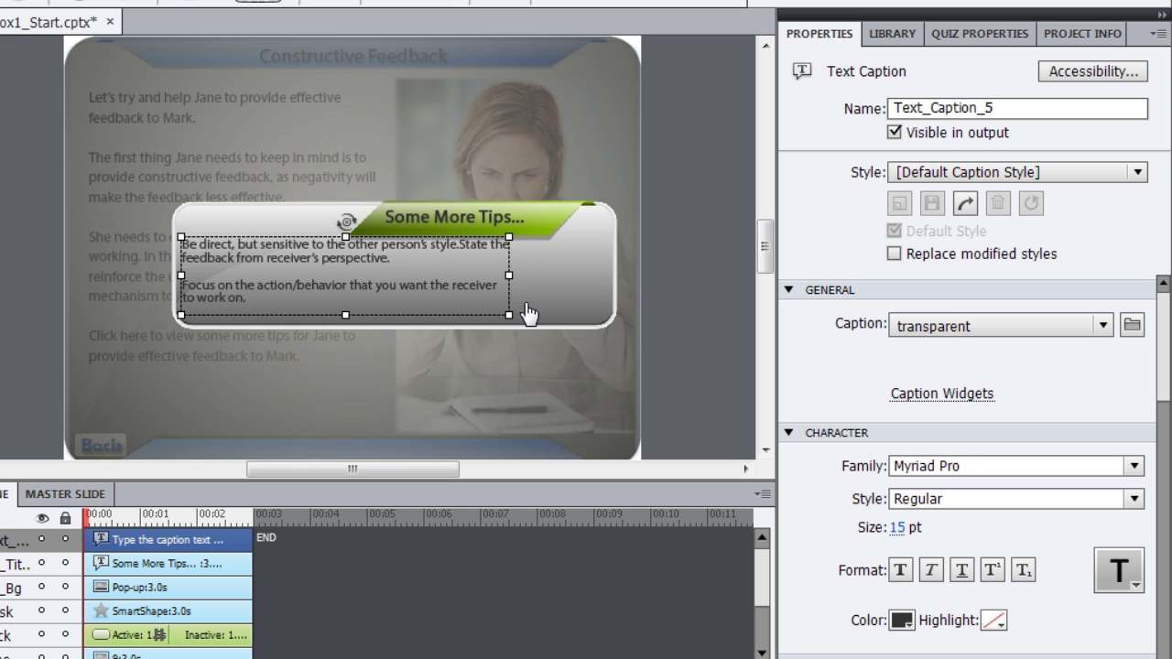
left_click_drag(508, 315, 603, 321)
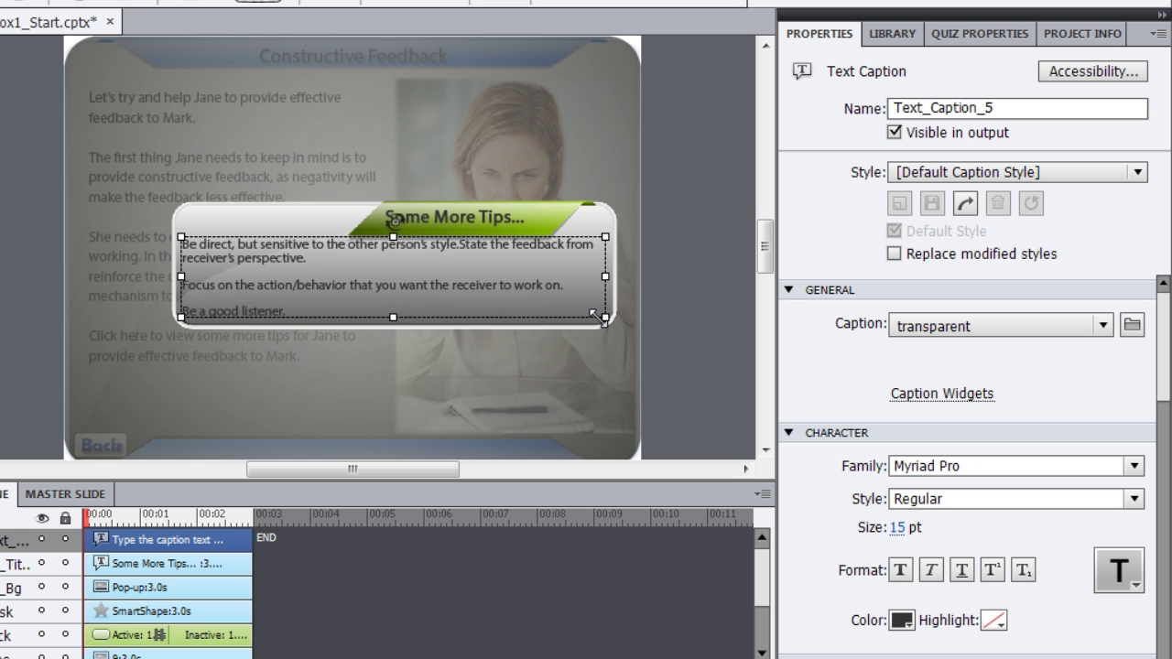
- Remove the blank lines between the tips in the caption
double_click(202, 268)
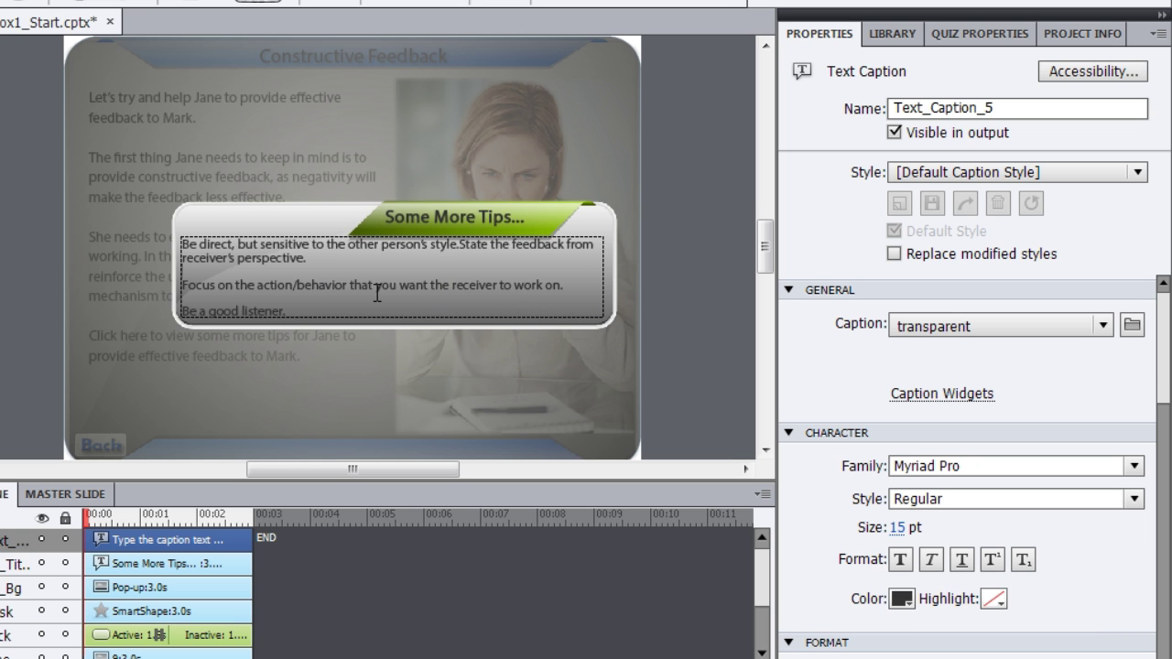
key("BackSpace")
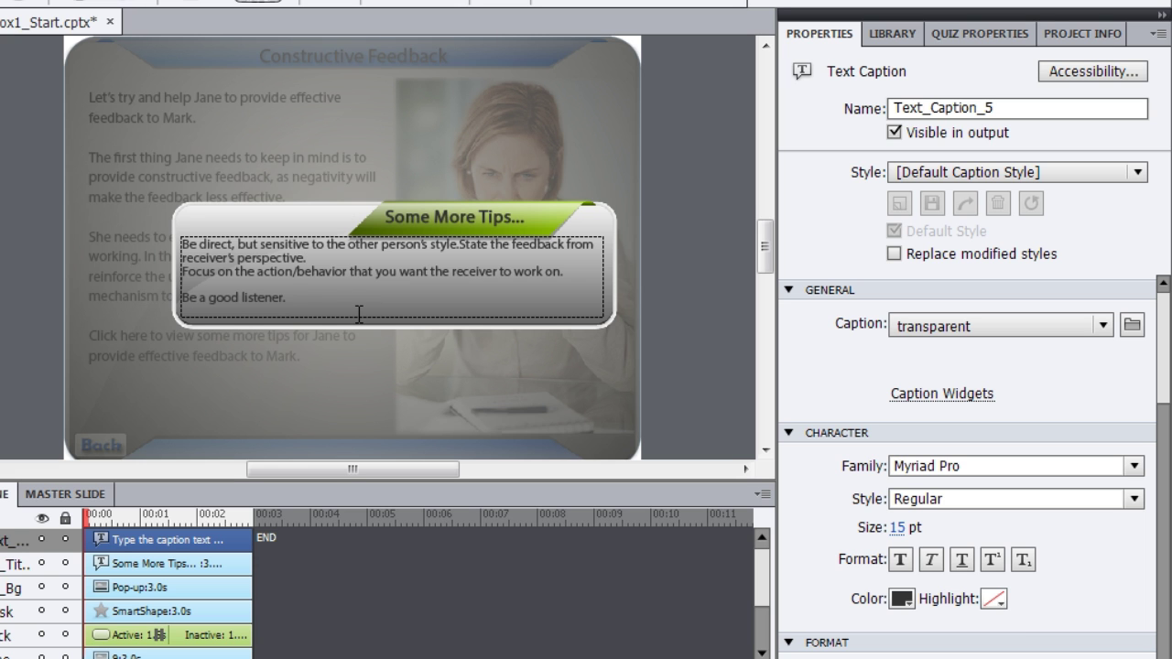
key("BackSpace")
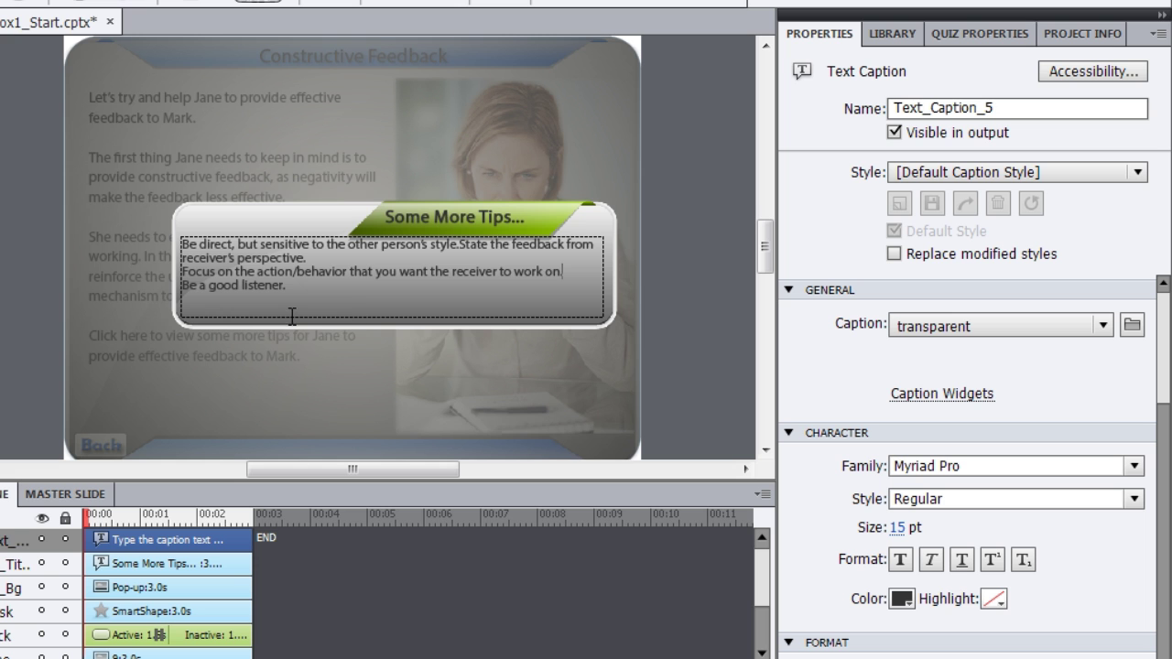
- Format all the tips text at 16 pt with hollow square bullets
key("ctrl+a")
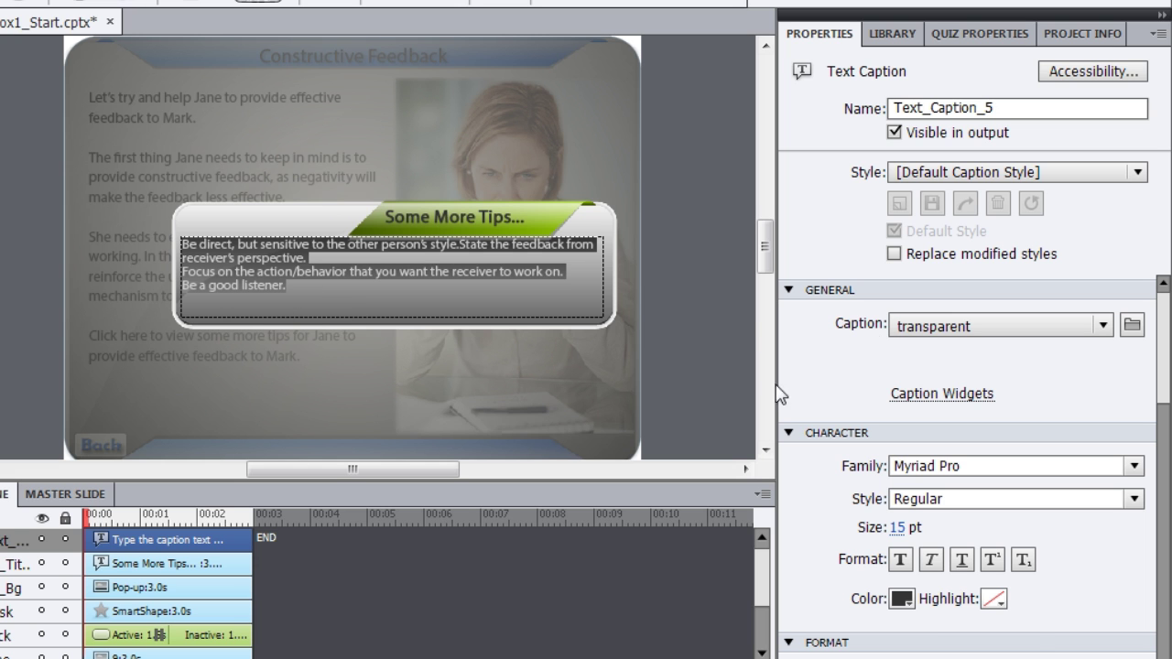
left_click(902, 528)
type("1")
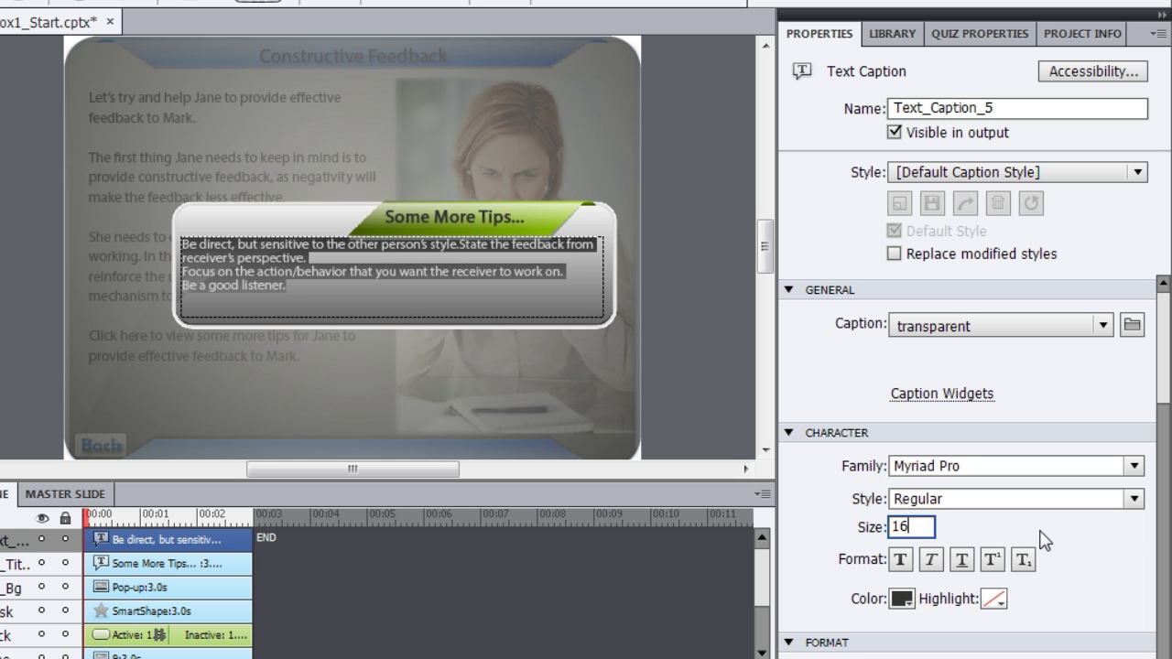
type("6")
key("Return")
left_click_drag(1168, 396, 1169, 475)
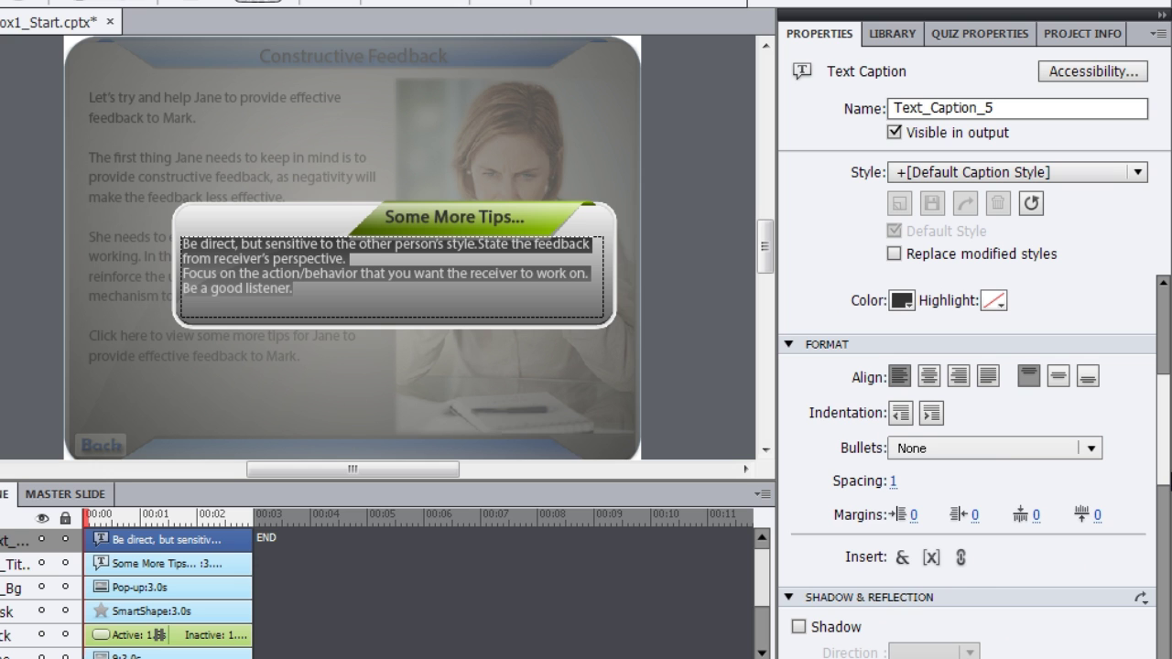
left_click(1004, 450)
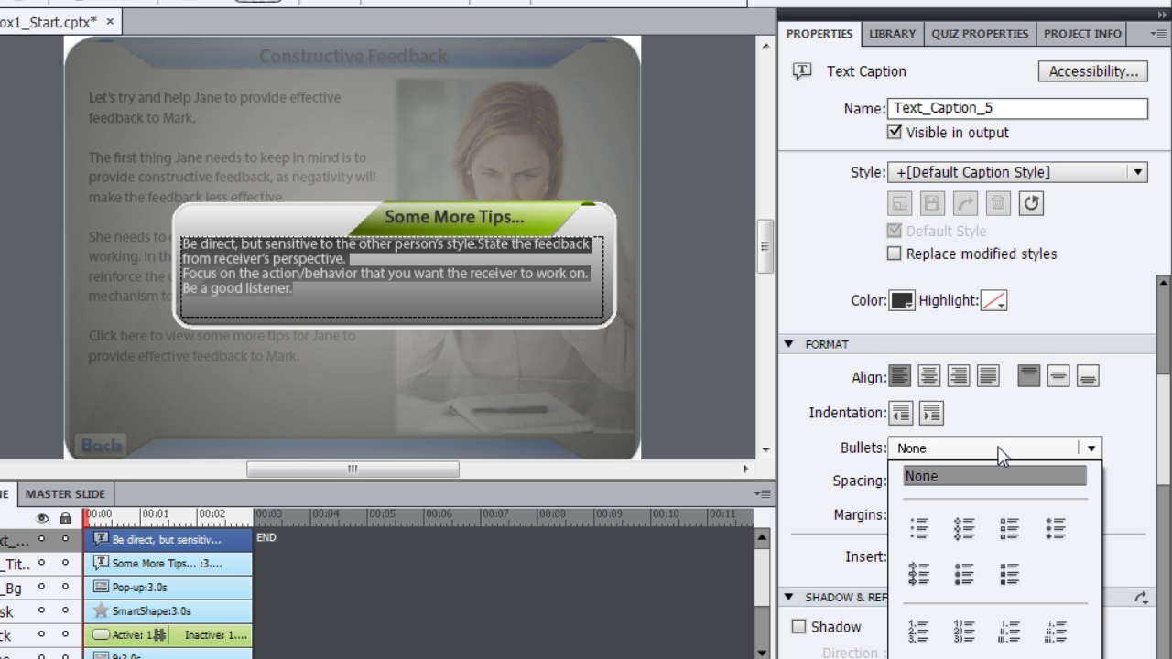
left_click(1010, 528)
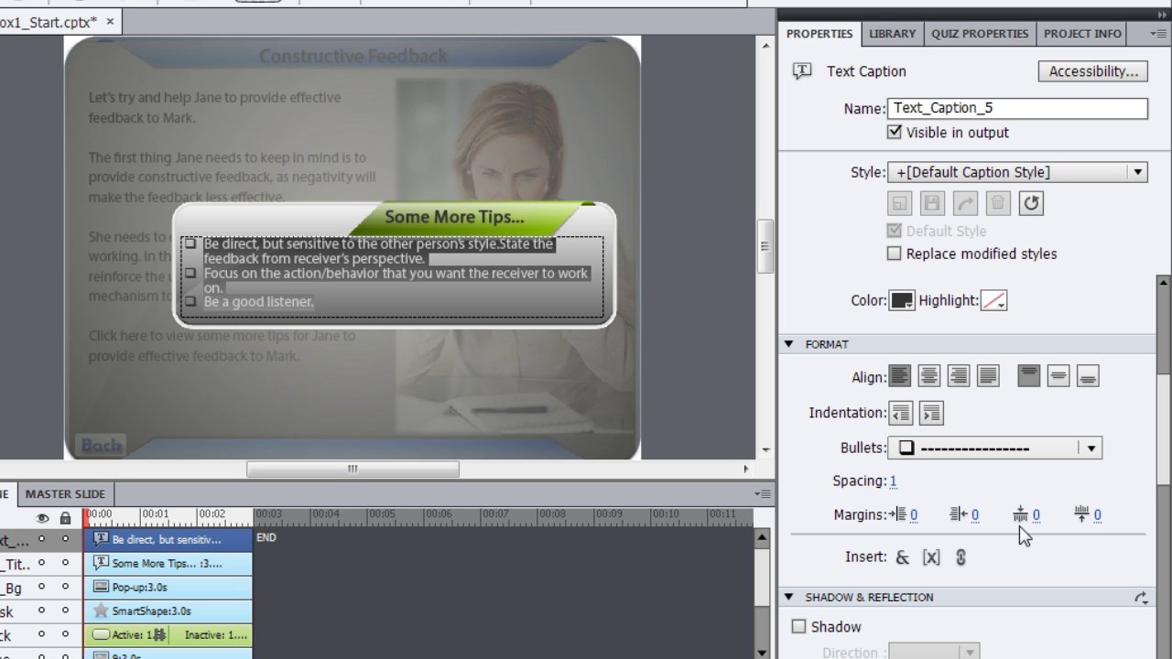
left_click(605, 392)
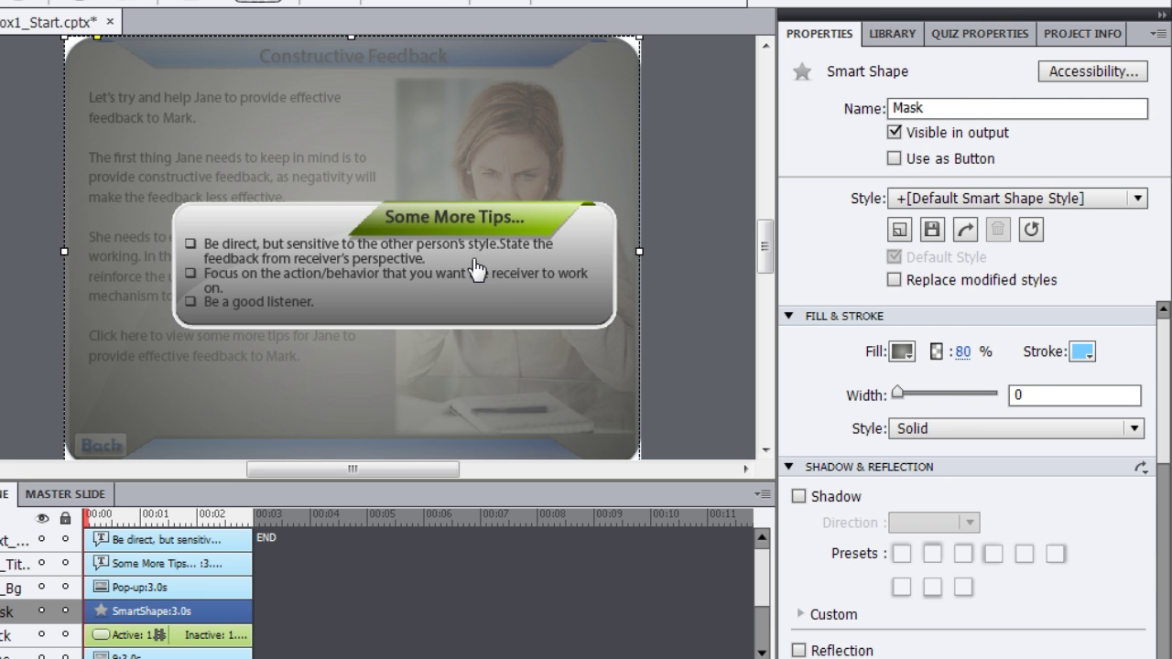
- Name the tips text caption PU_OST
left_click(435, 277)
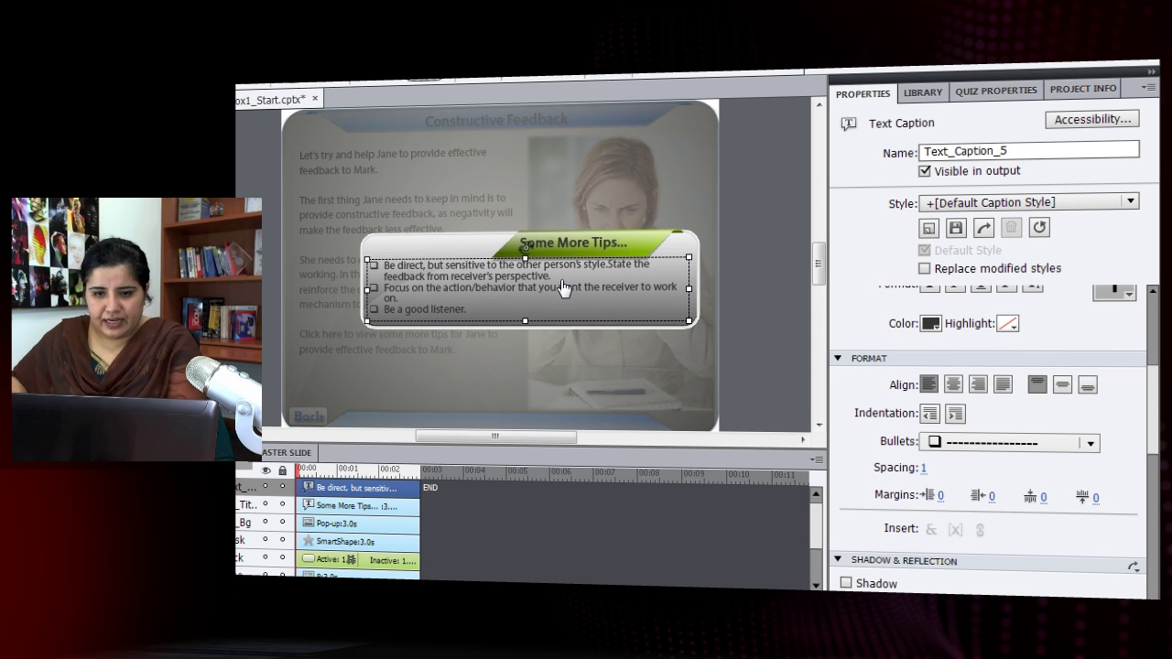
double_click(1029, 151)
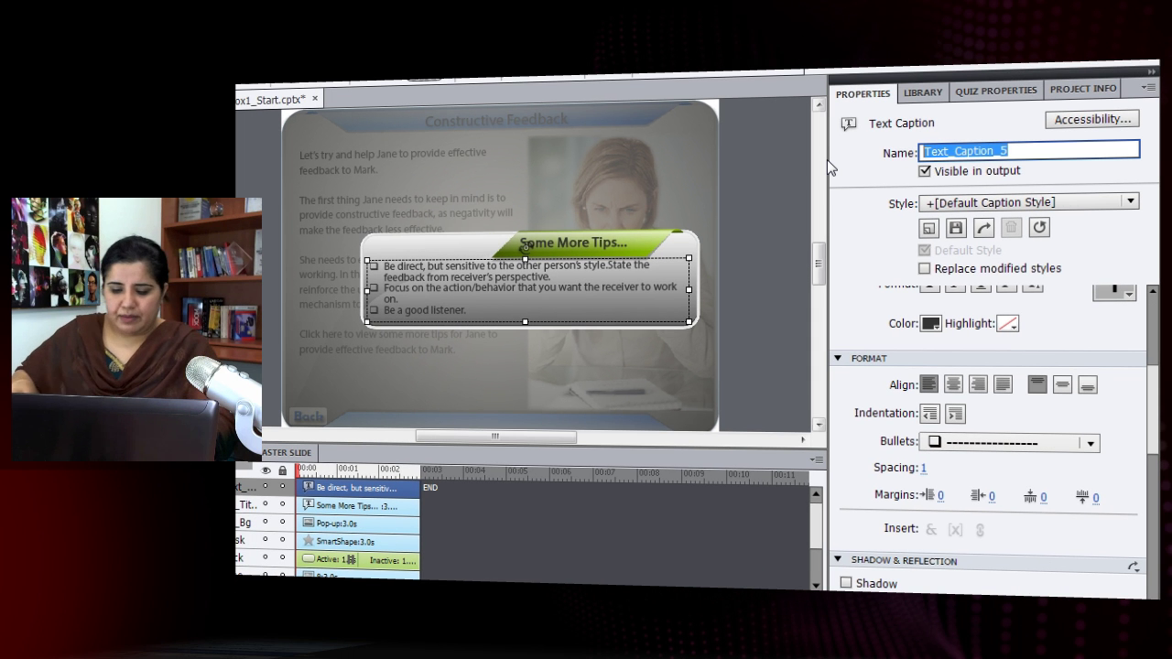
type("PU")
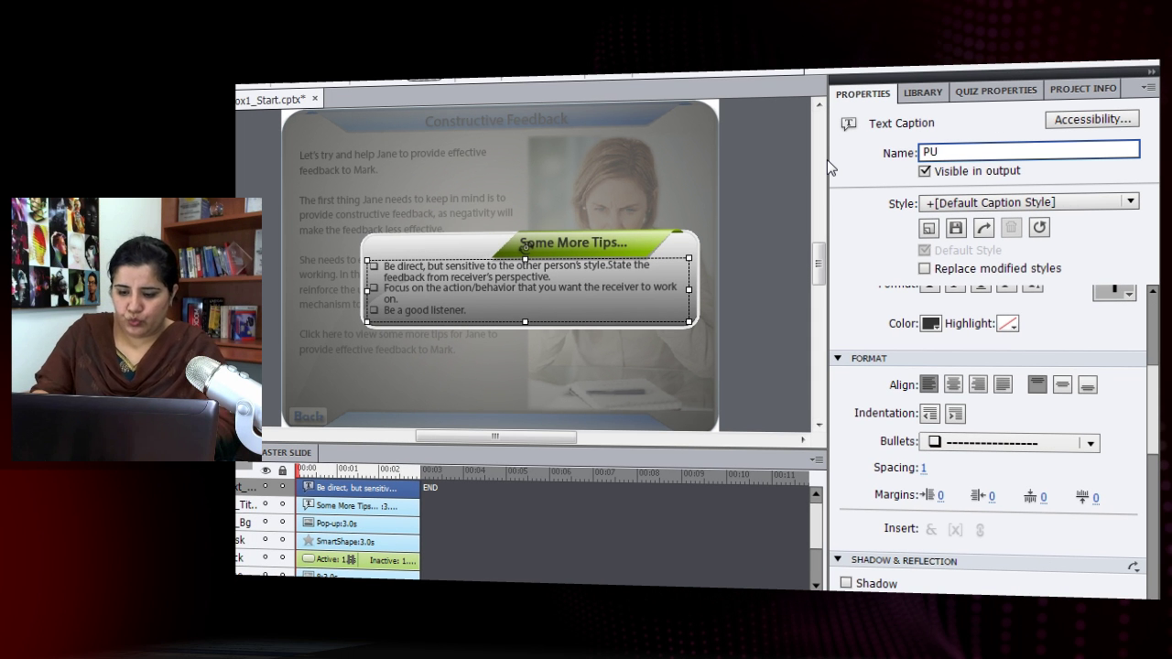
type("_OS")
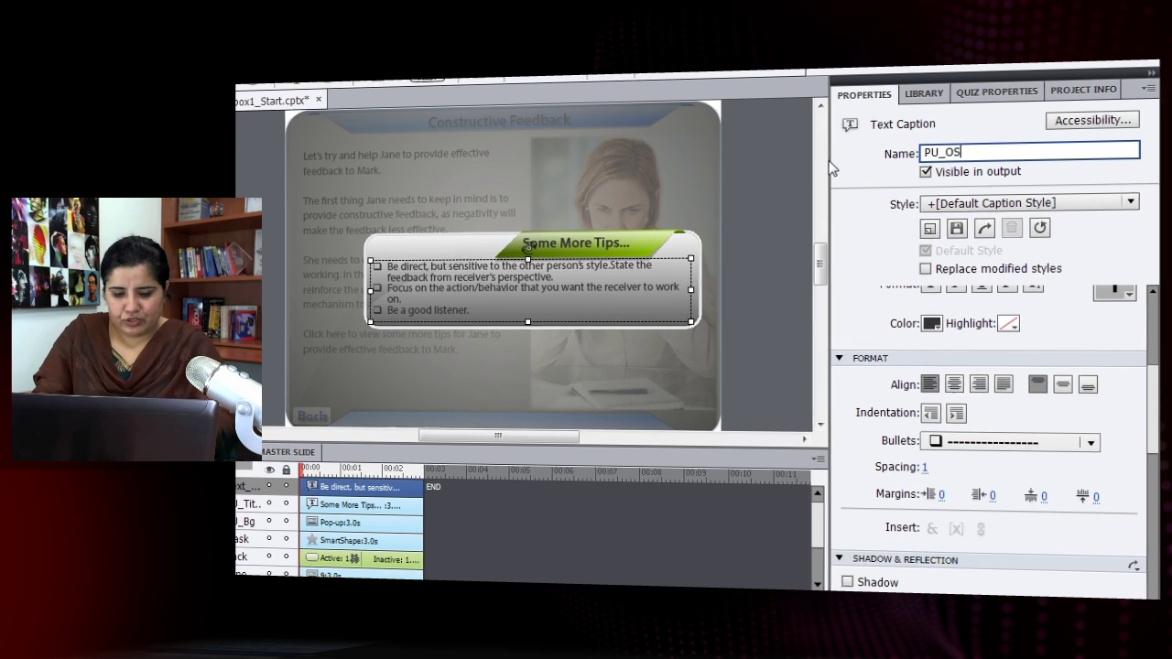
type("T")
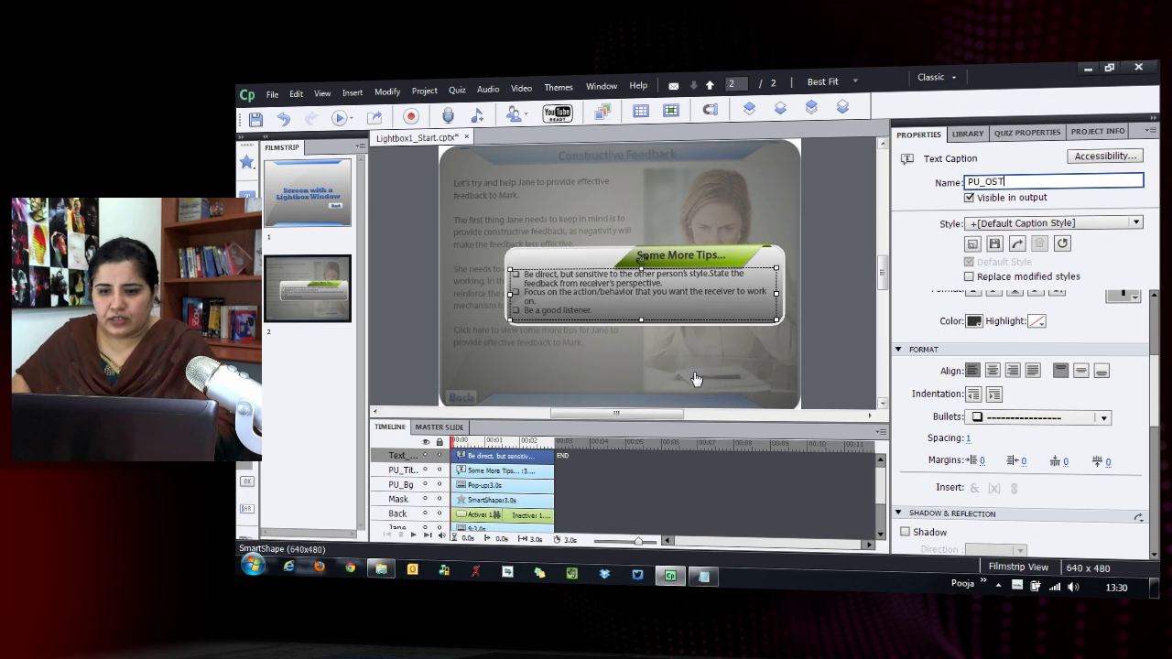
left_click(745, 348)
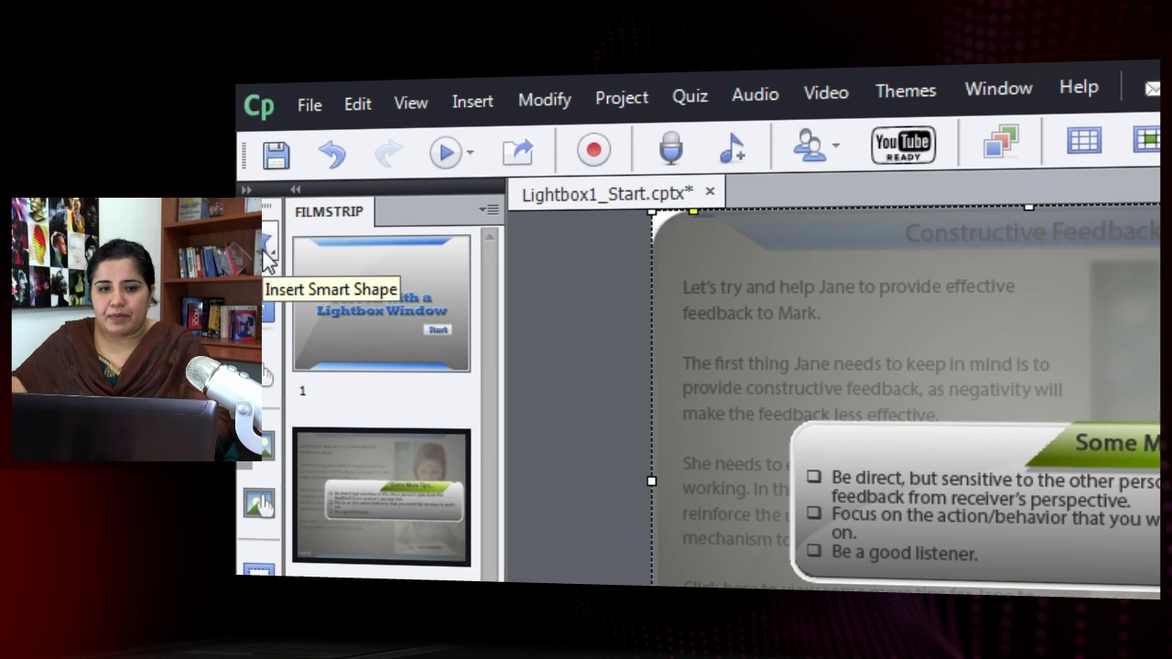
- Draw a small rectangle smart shape in the pop-up's upper-right corner, with stroke width 0 and fill opacity 100%
left_click(266, 233)
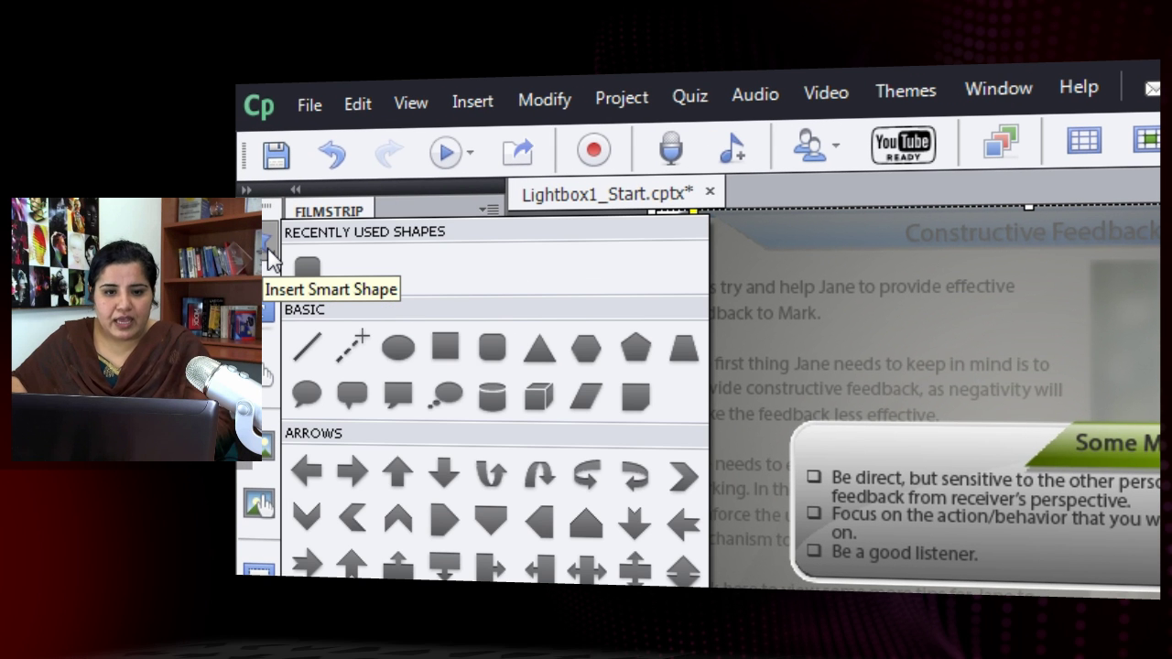
left_click(445, 346)
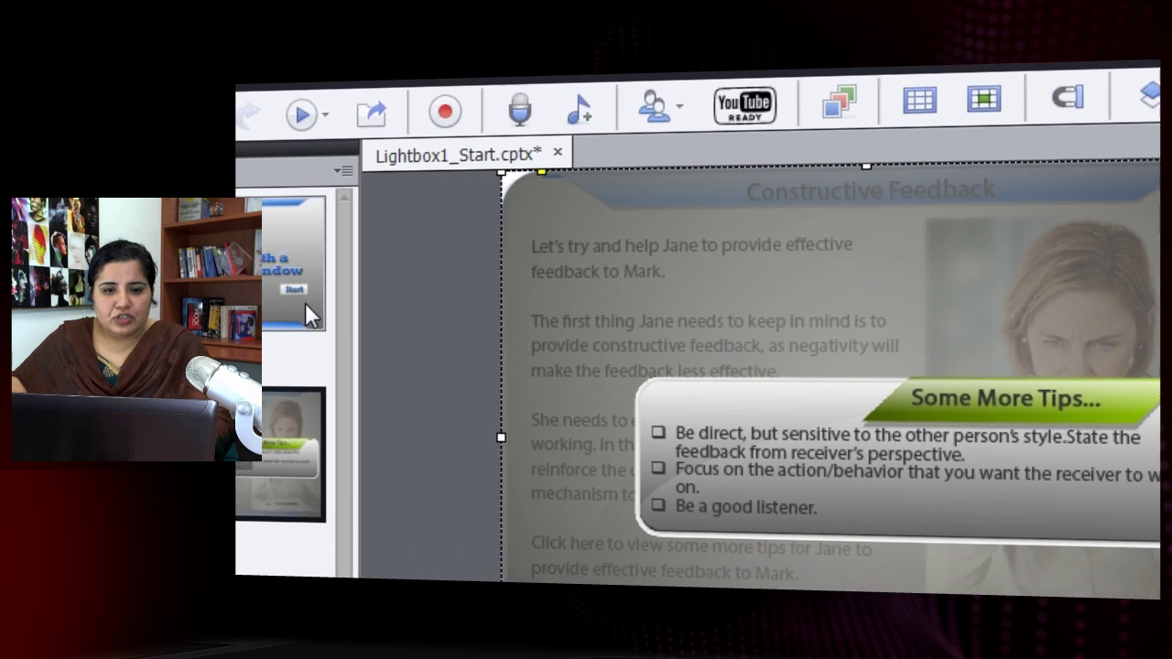
left_click_drag(967, 342, 1006, 389)
left_click_drag(933, 367, 935, 365)
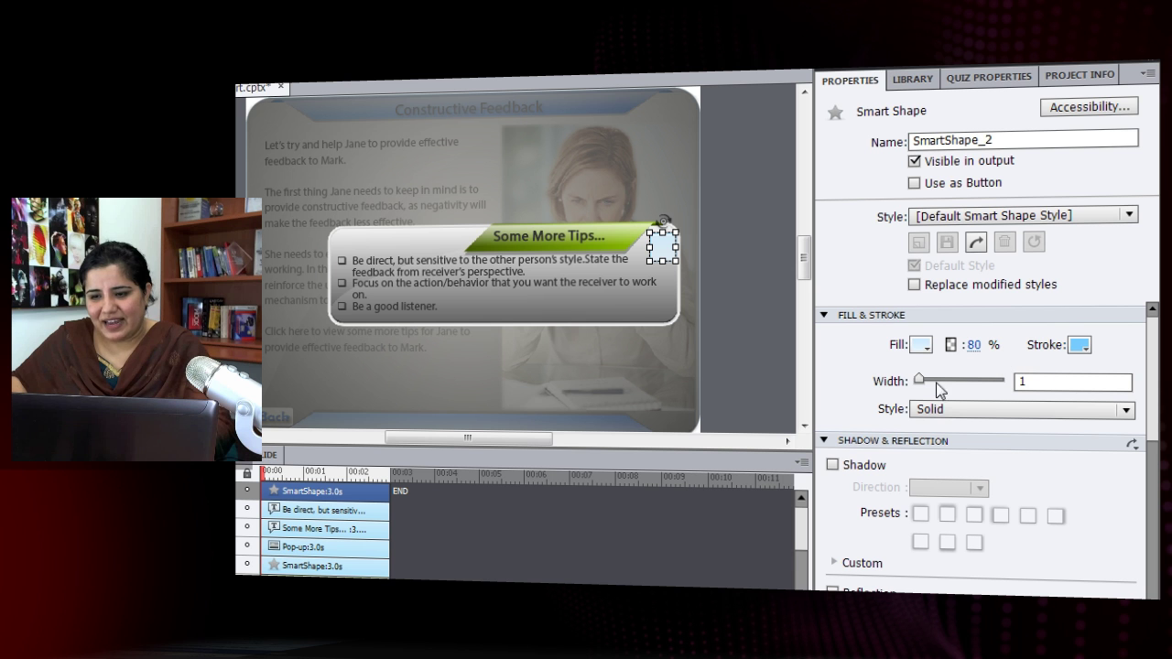
left_click_drag(923, 384, 902, 388)
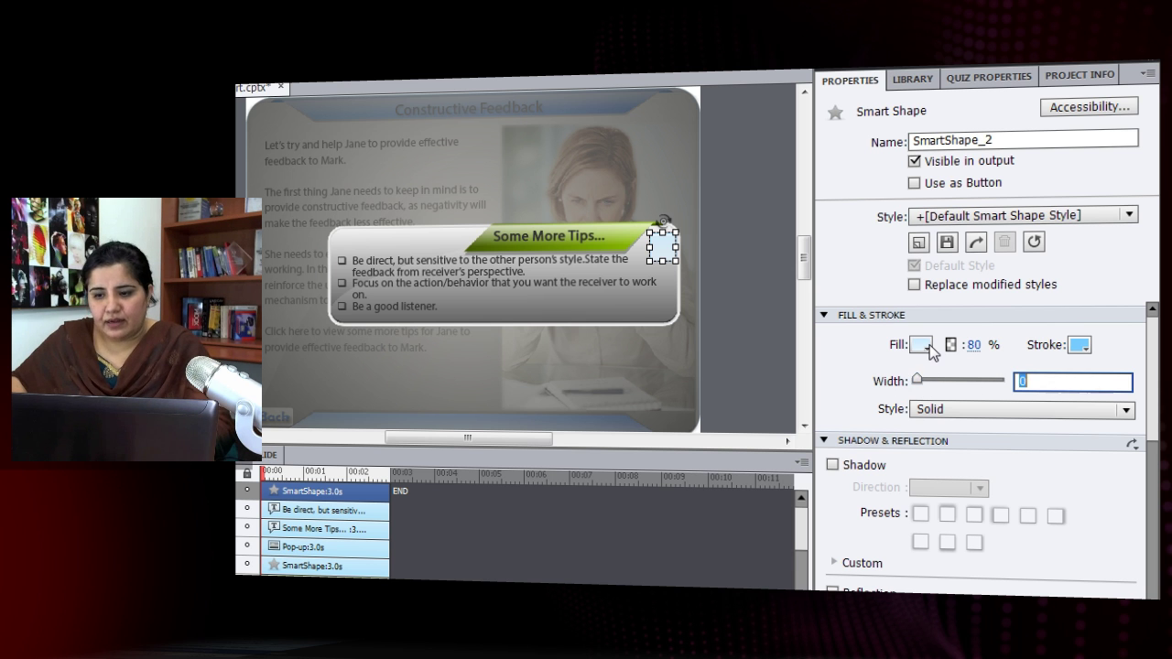
left_click_drag(974, 346, 1099, 357)
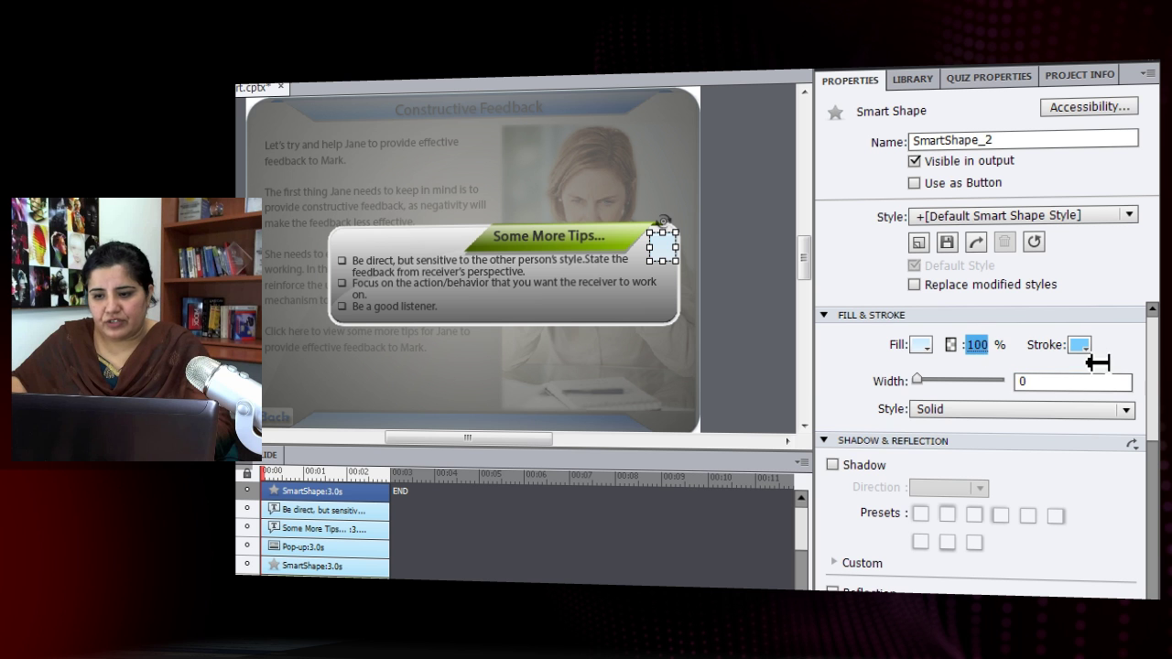
- Fill the small shape with the imported image exitbtn.png, stretched instead of tiled, and set the shape to be used as a button
left_click(925, 346)
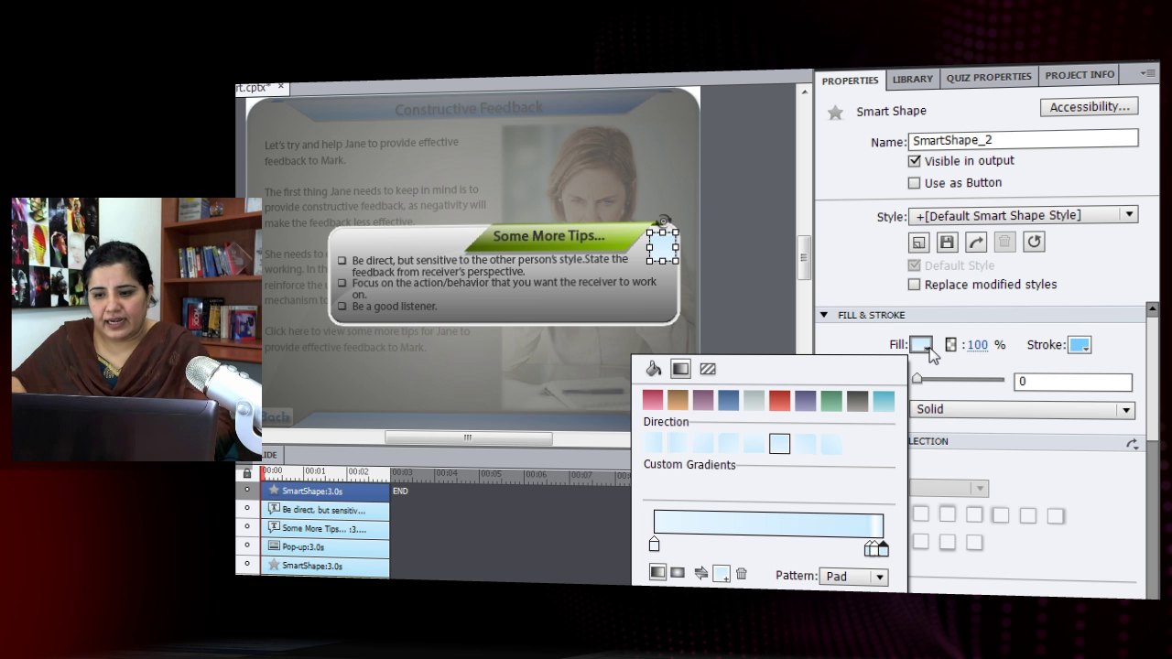
left_click(708, 369)
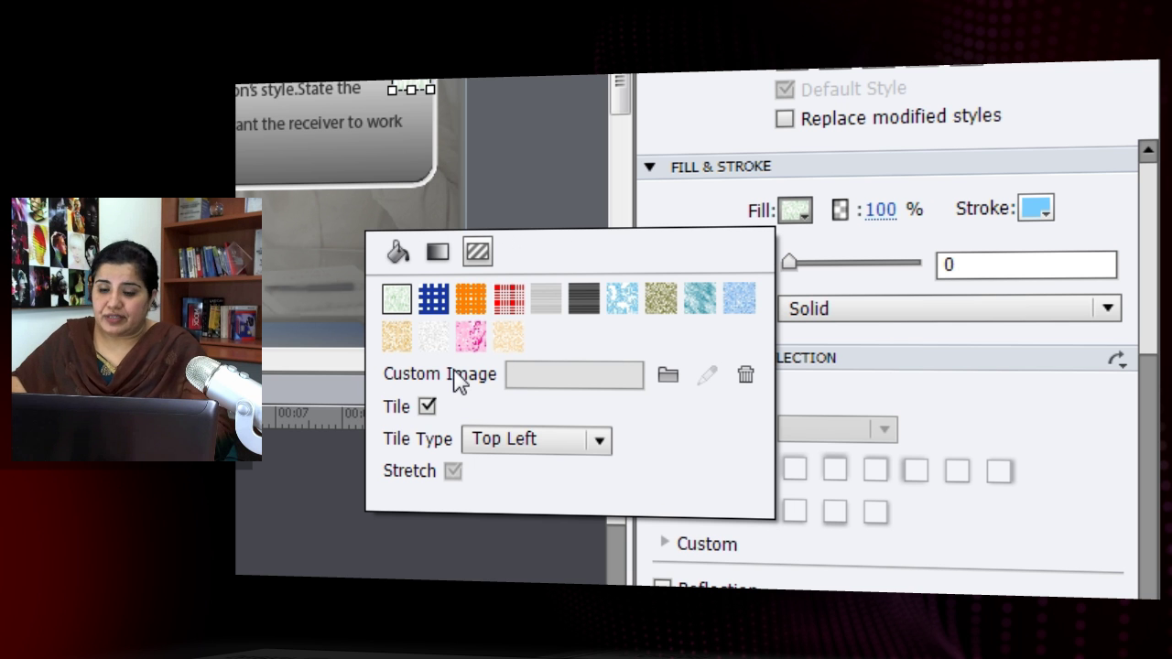
left_click(428, 408)
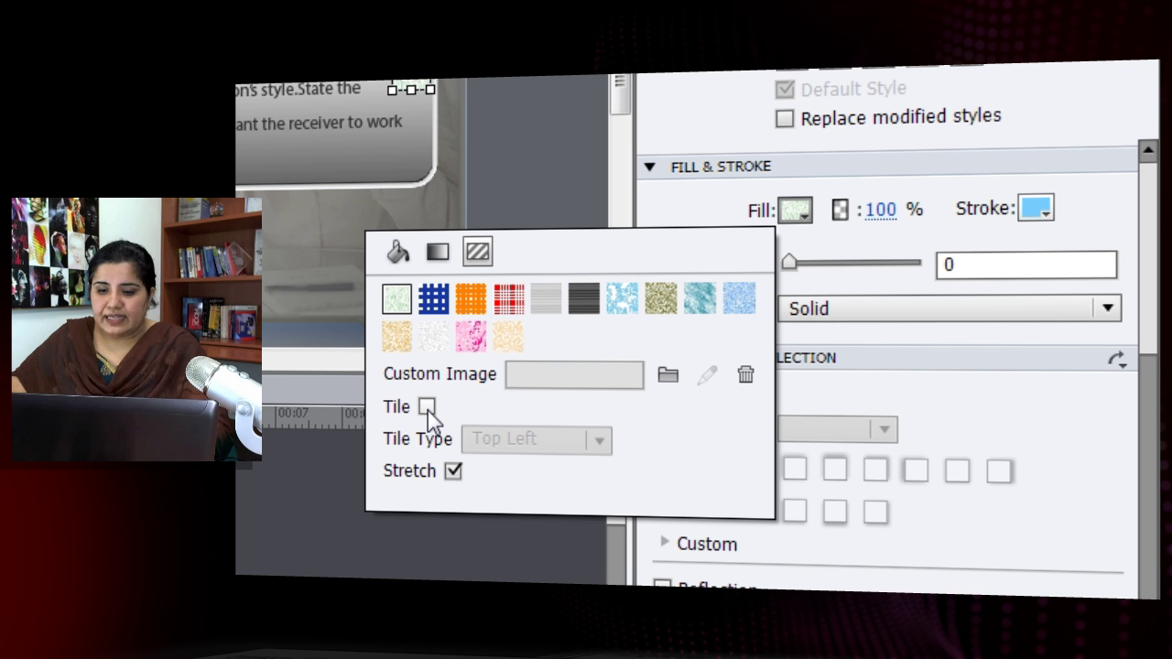
left_click(667, 375)
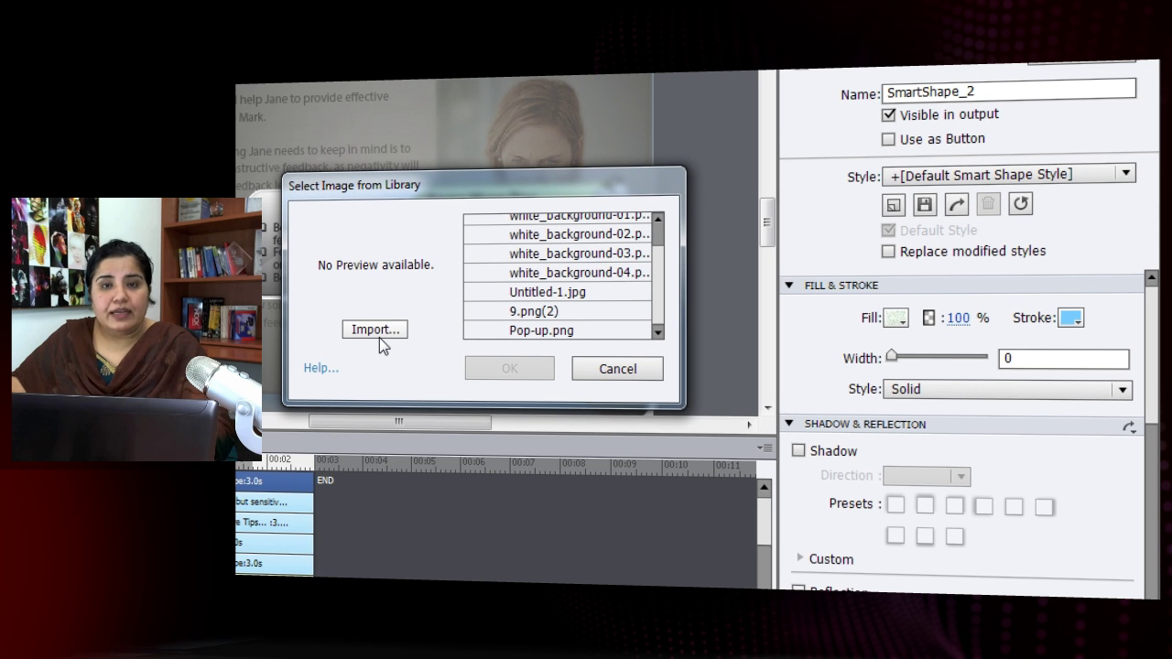
left_click(379, 337)
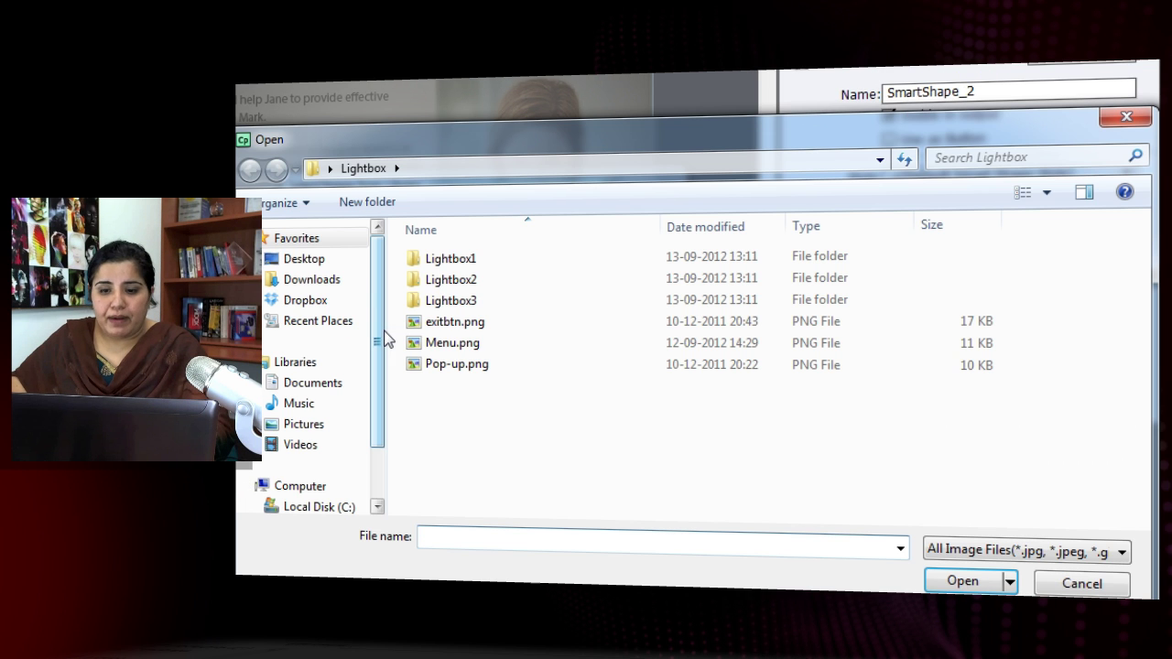
left_click(484, 325)
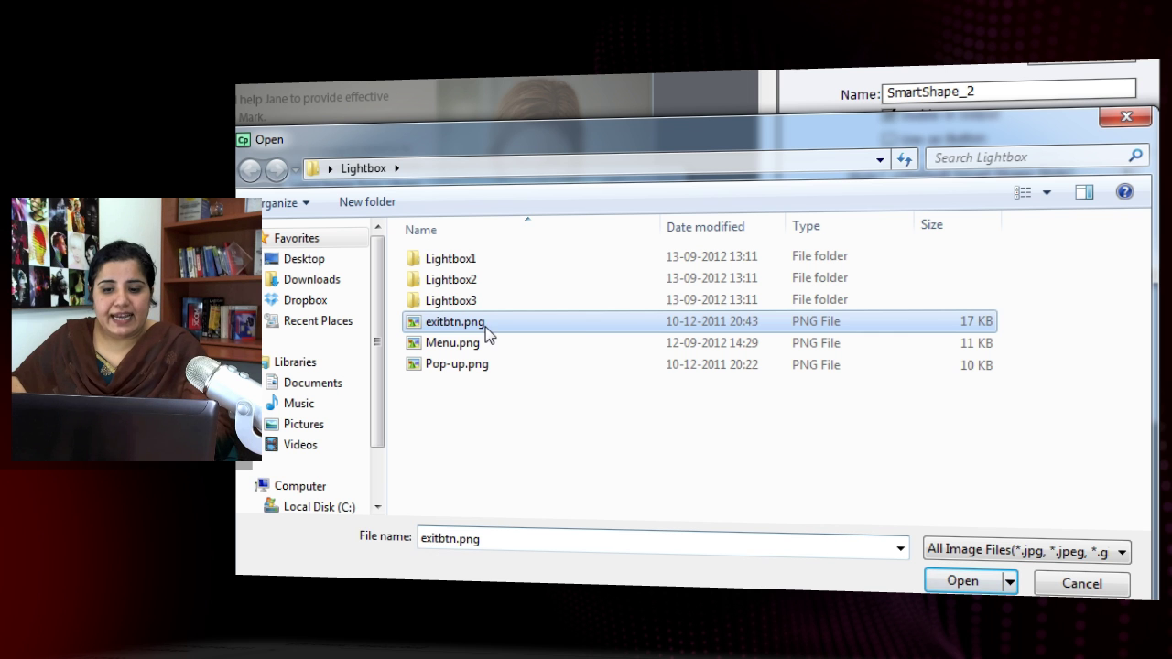
left_click(962, 581)
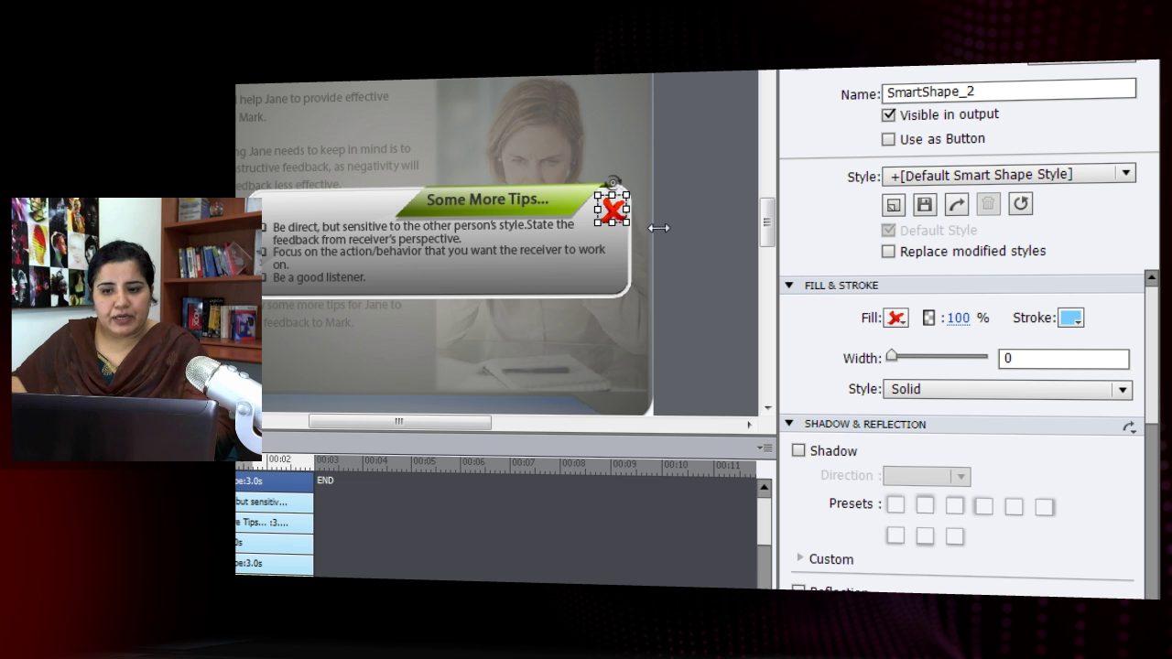
left_click(888, 141)
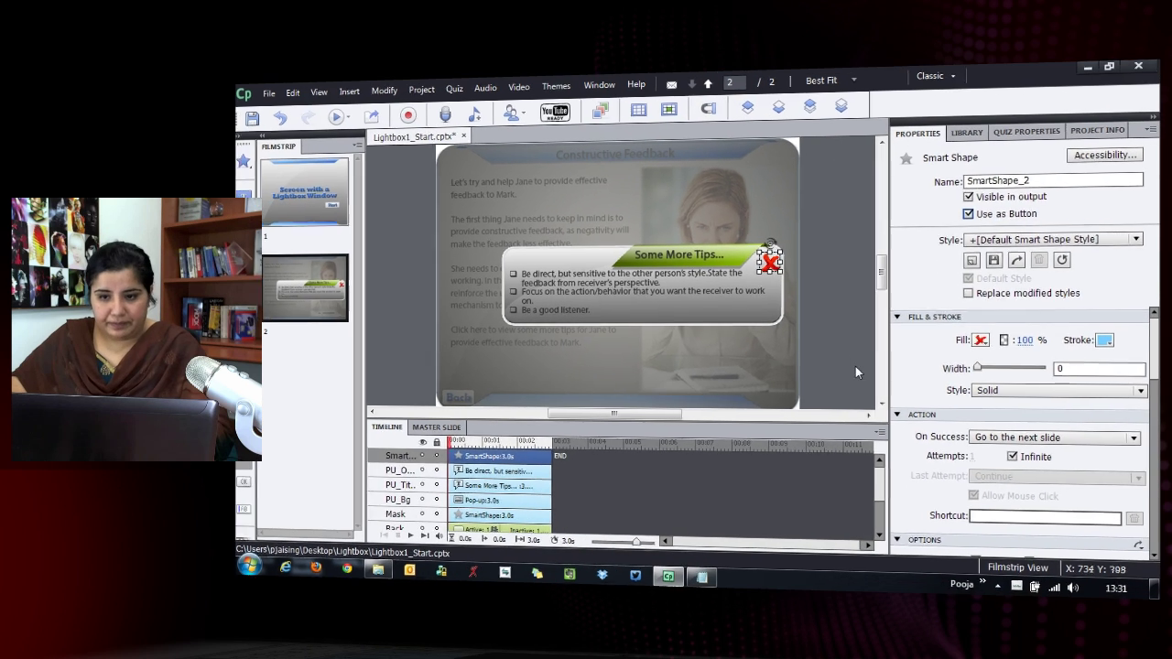
- Rename the exit button smart shape to Close in the enlarged timeline
left_click(848, 353)
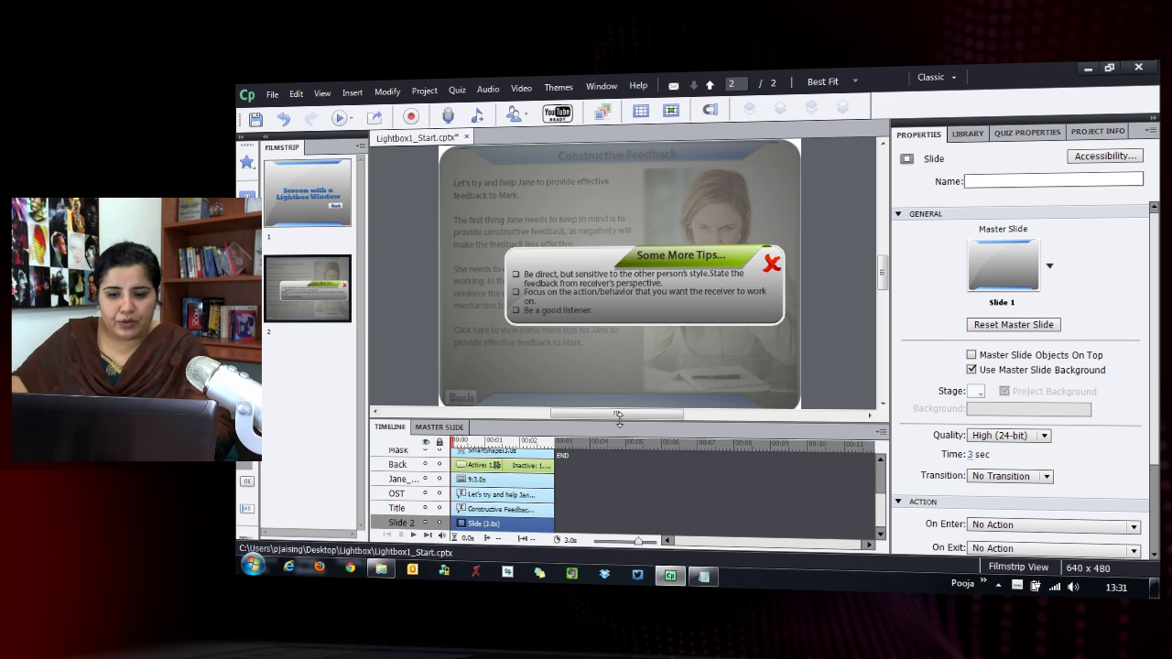
left_click_drag(619, 417, 619, 328)
left_click(517, 456)
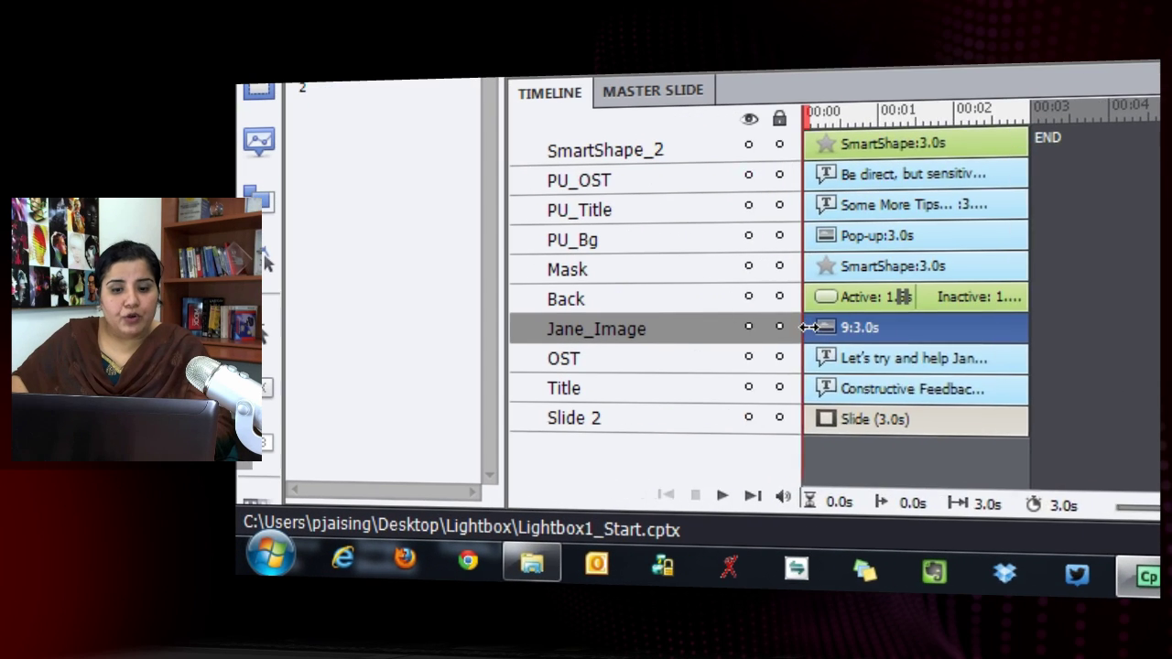
left_click_drag(810, 327, 870, 326)
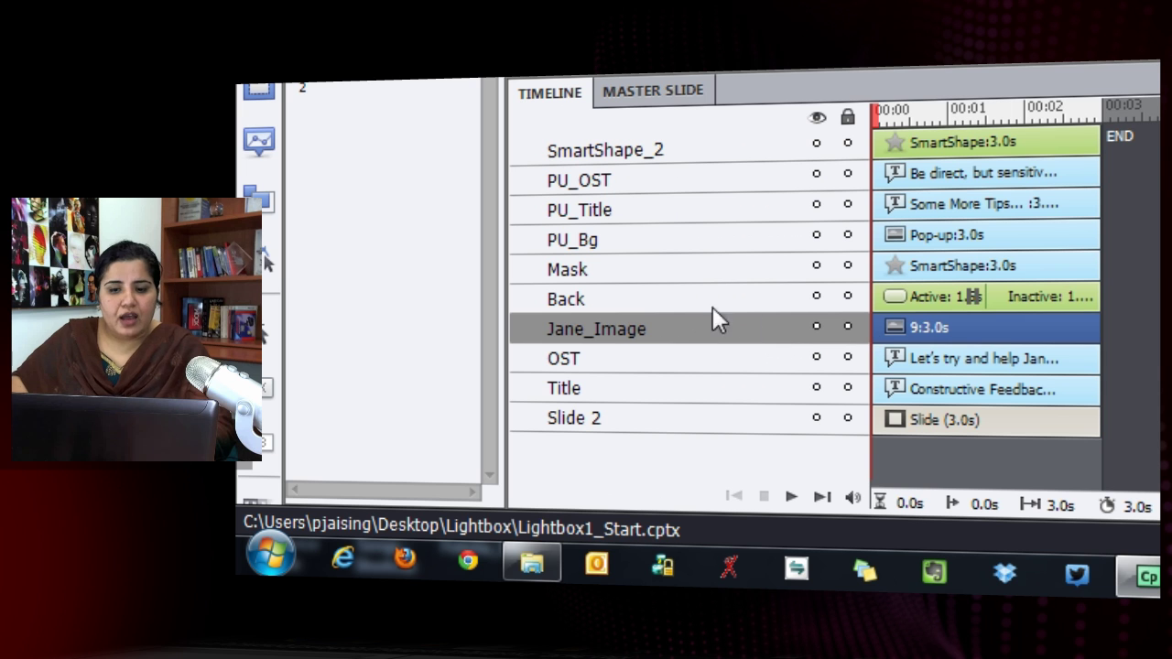
left_click(646, 157)
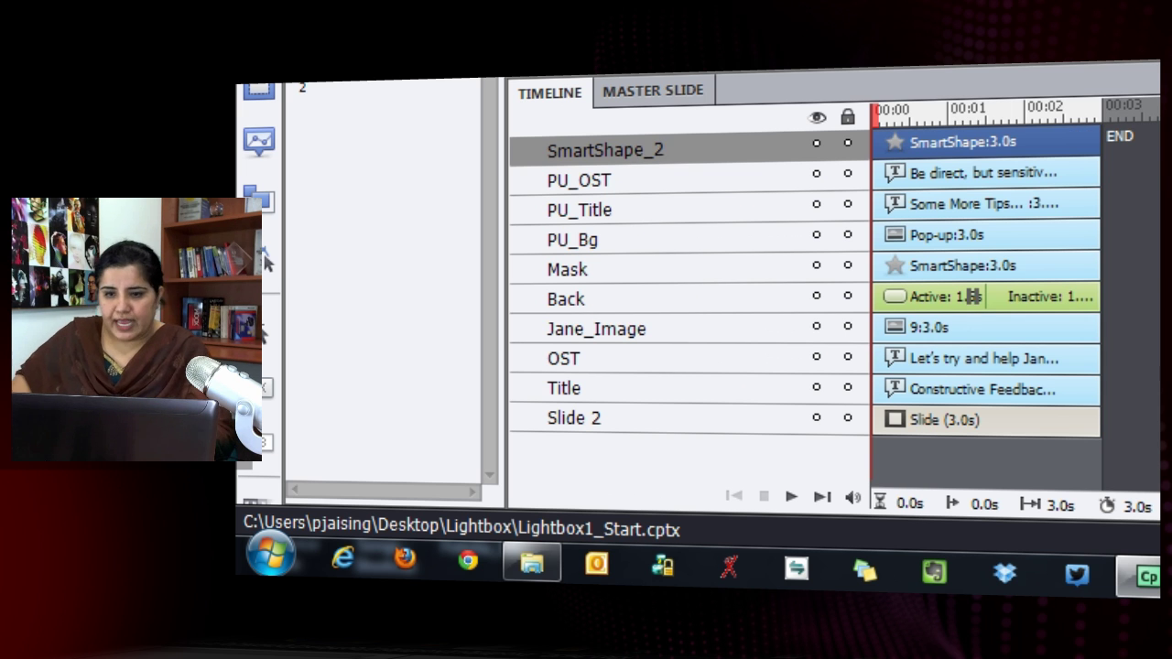
type("Close")
key("Return")
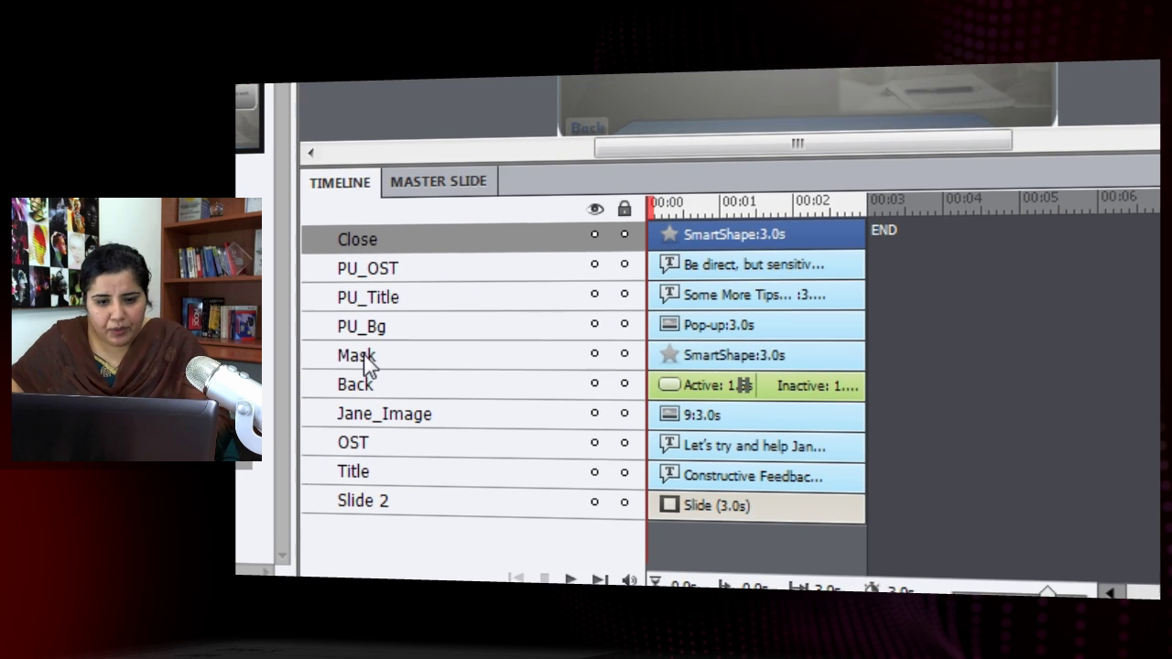
- Group the Mask, PU_Bg, PU_Title, PU_OST and Close objects together
left_click(446, 330)
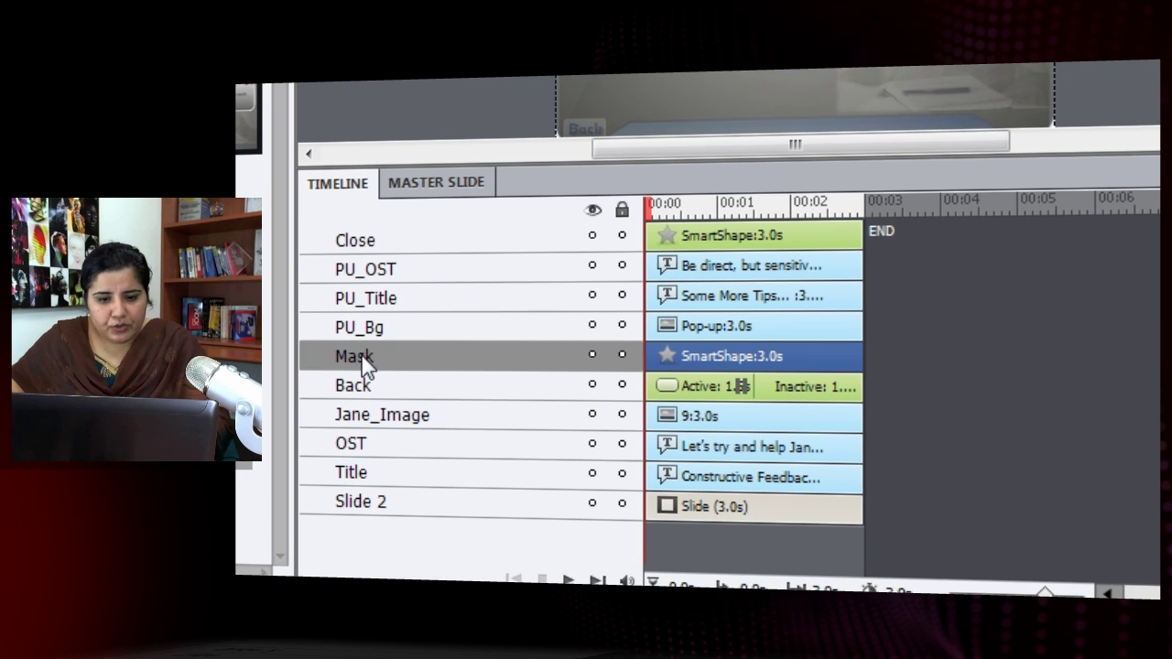
left_click(400, 329, "shift")
left_click(421, 302, "shift")
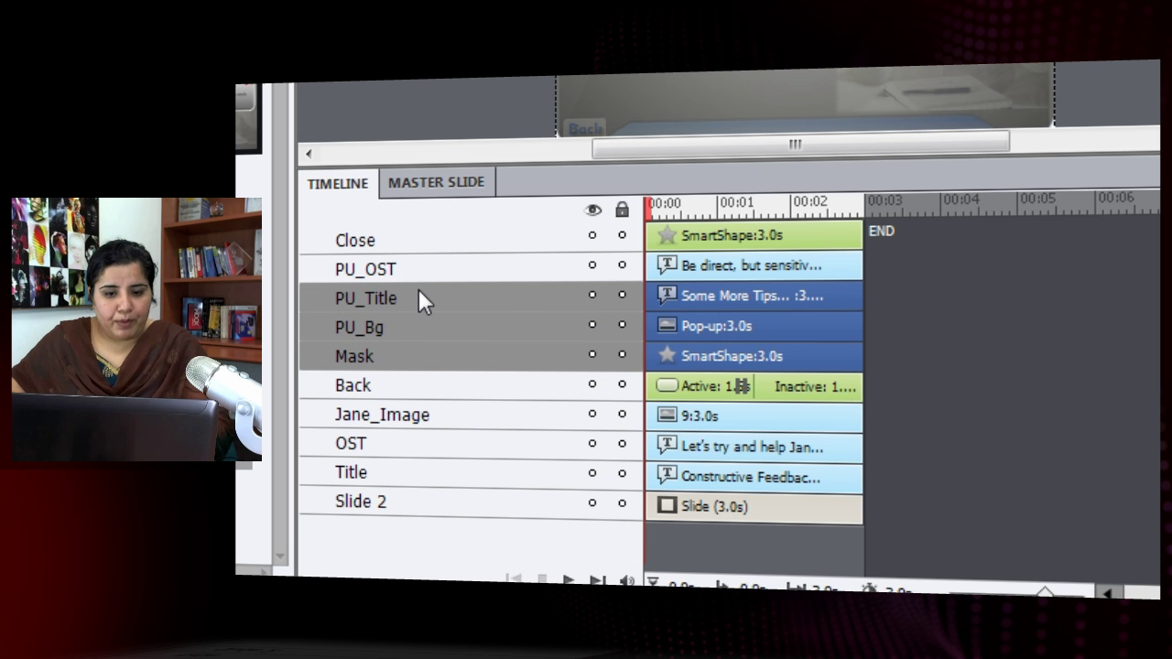
left_click(414, 269, "shift")
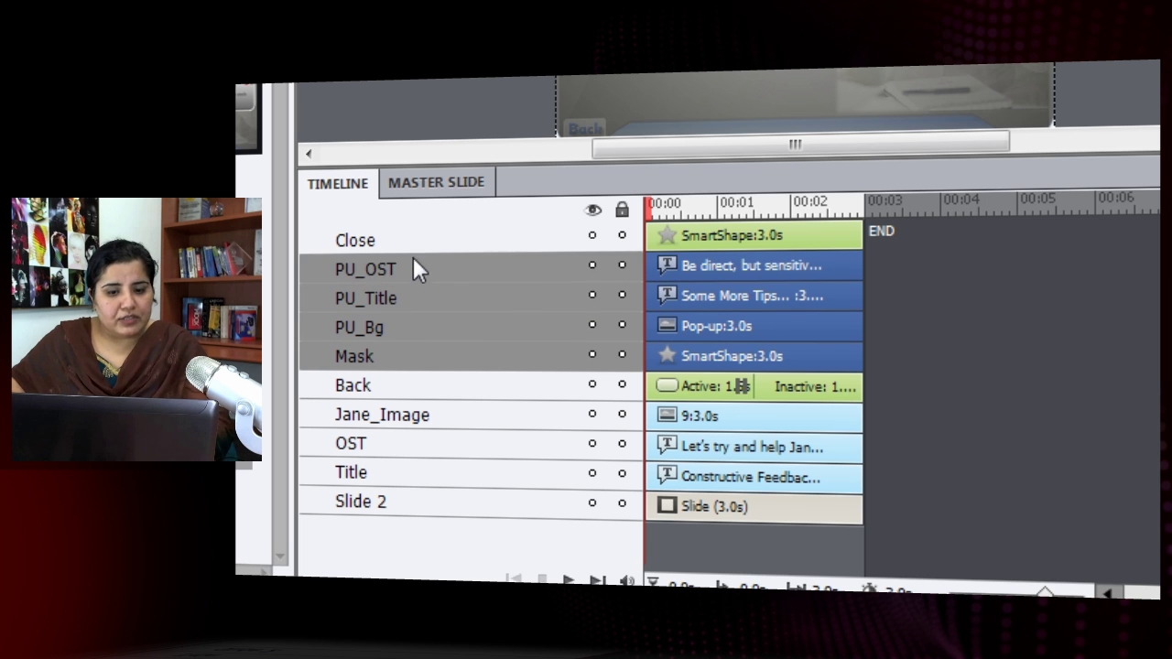
left_click(417, 245, "shift")
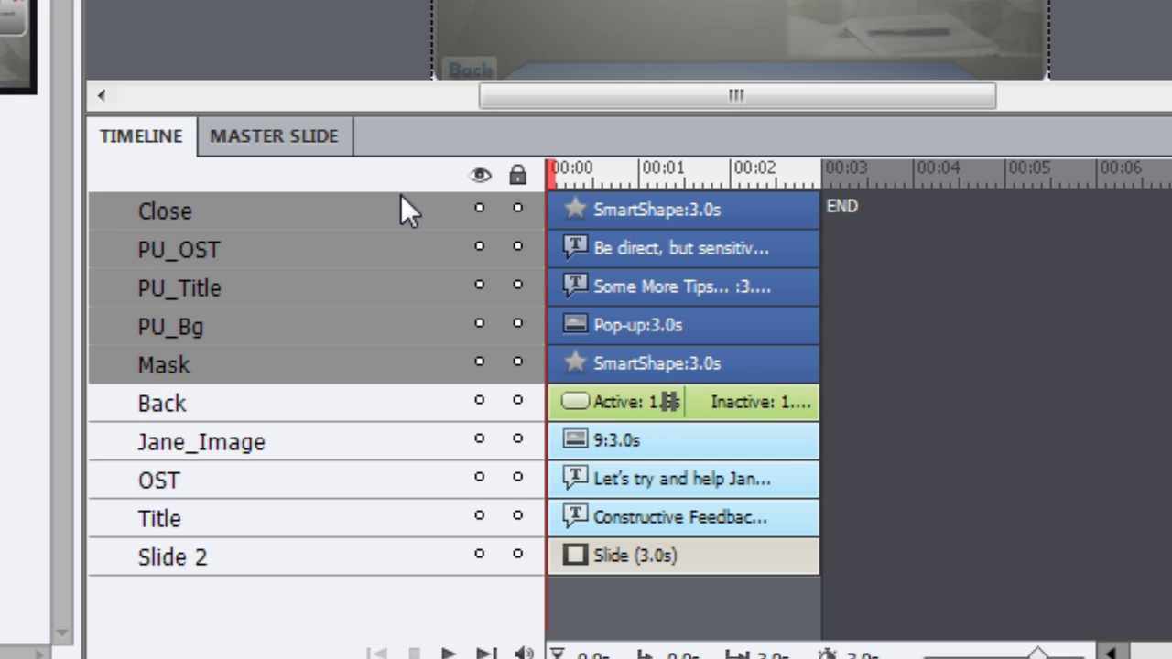
key("ctrl+g")
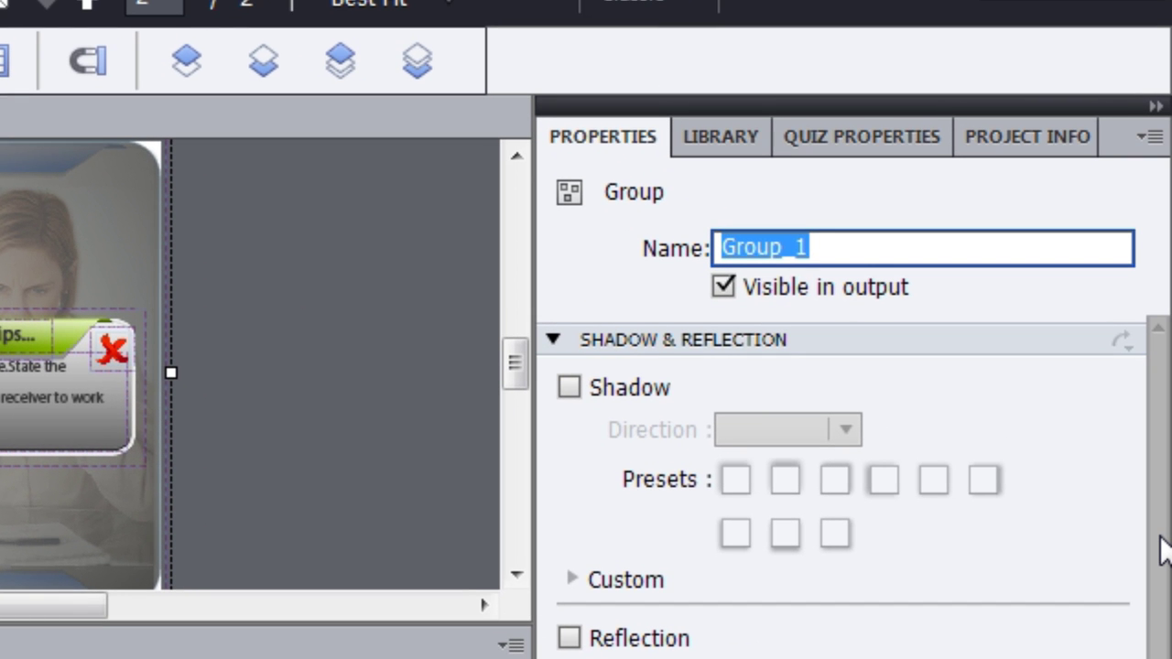
type("Pop")
type("_up")
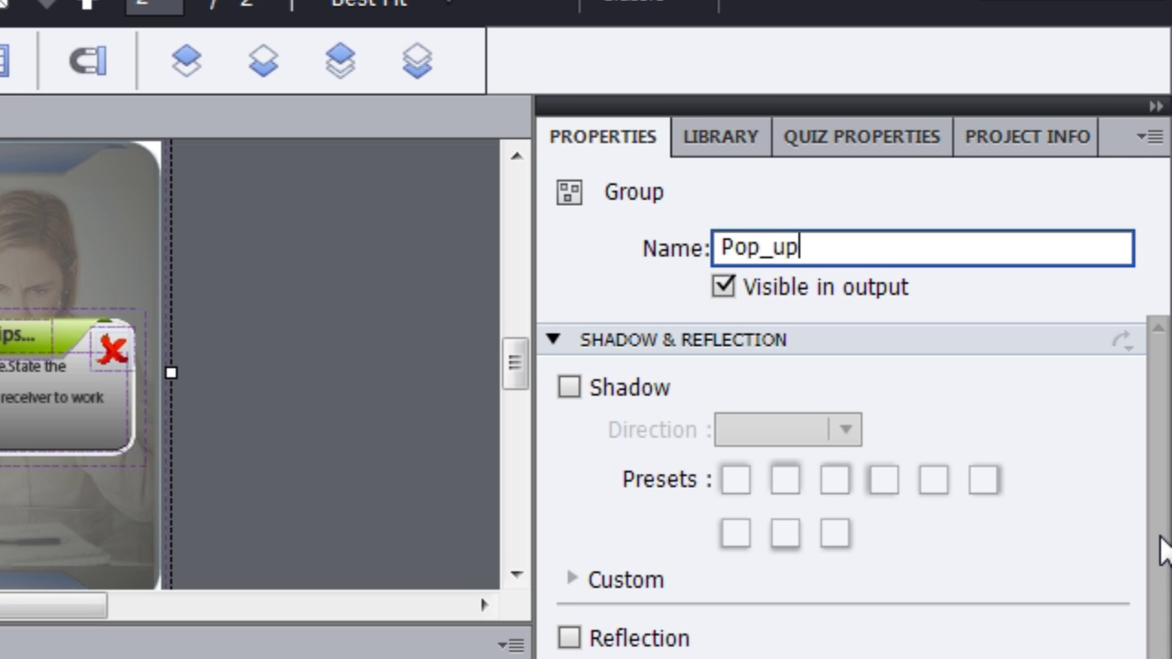
key("BackSpace")
key("BackSpace")
key("BackSpace")
key("BackSpace")
key("BackSpace")
key("BackSpace")
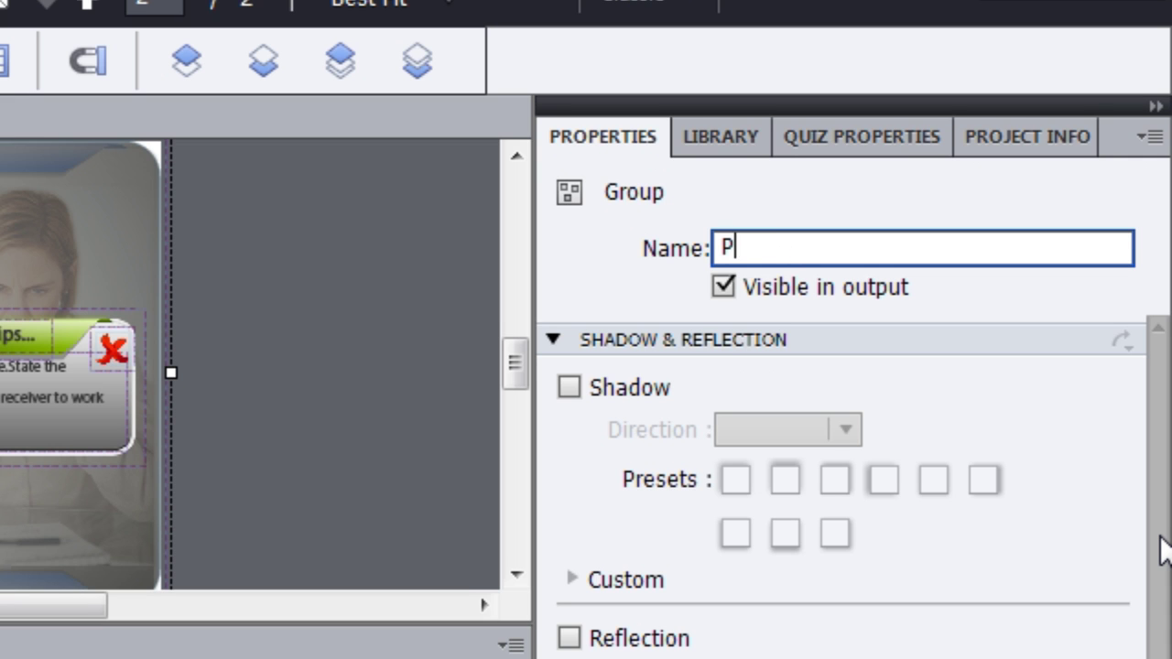
- Name the new group Lightbox and make it not visible in output
type("Light")
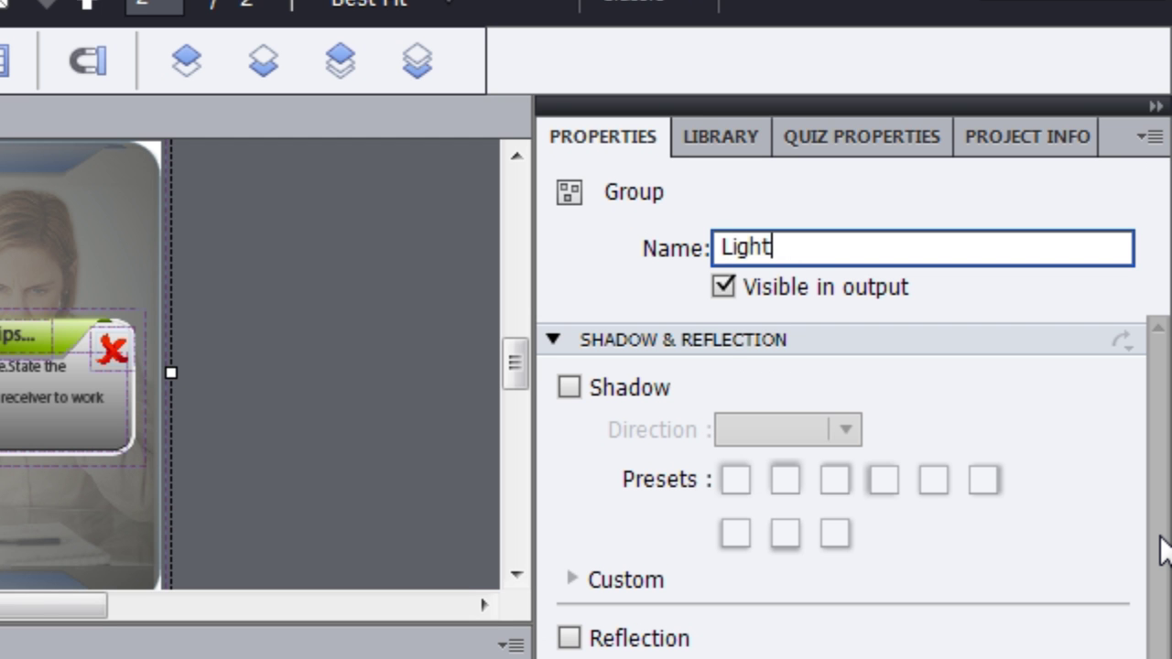
type("box")
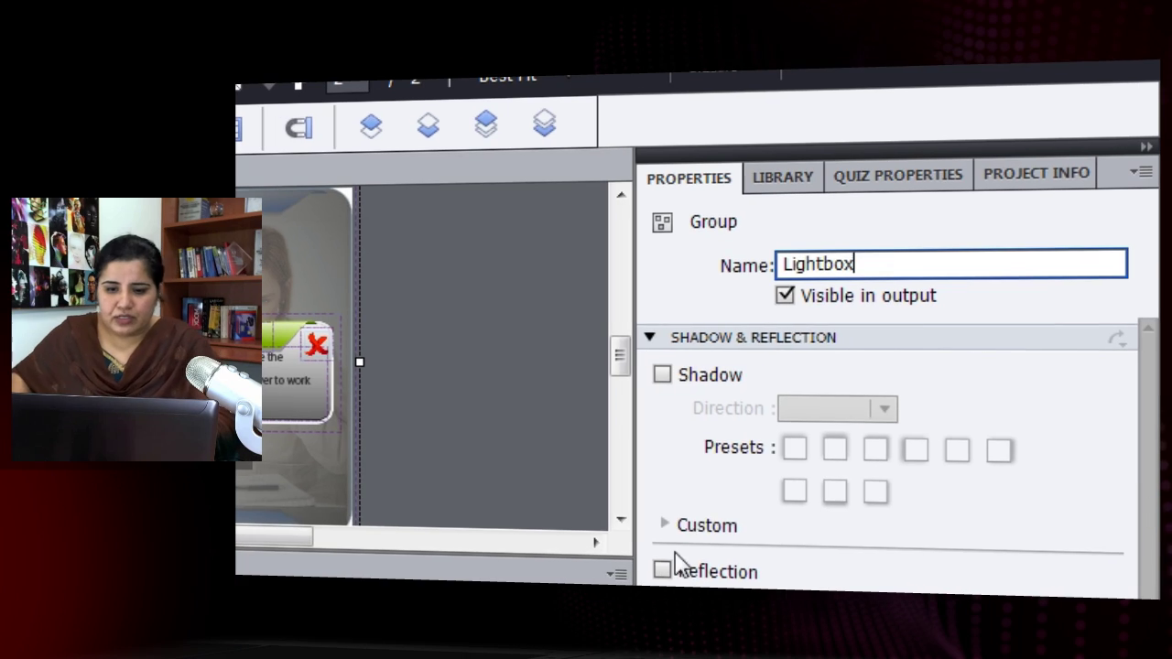
left_click(41, 335)
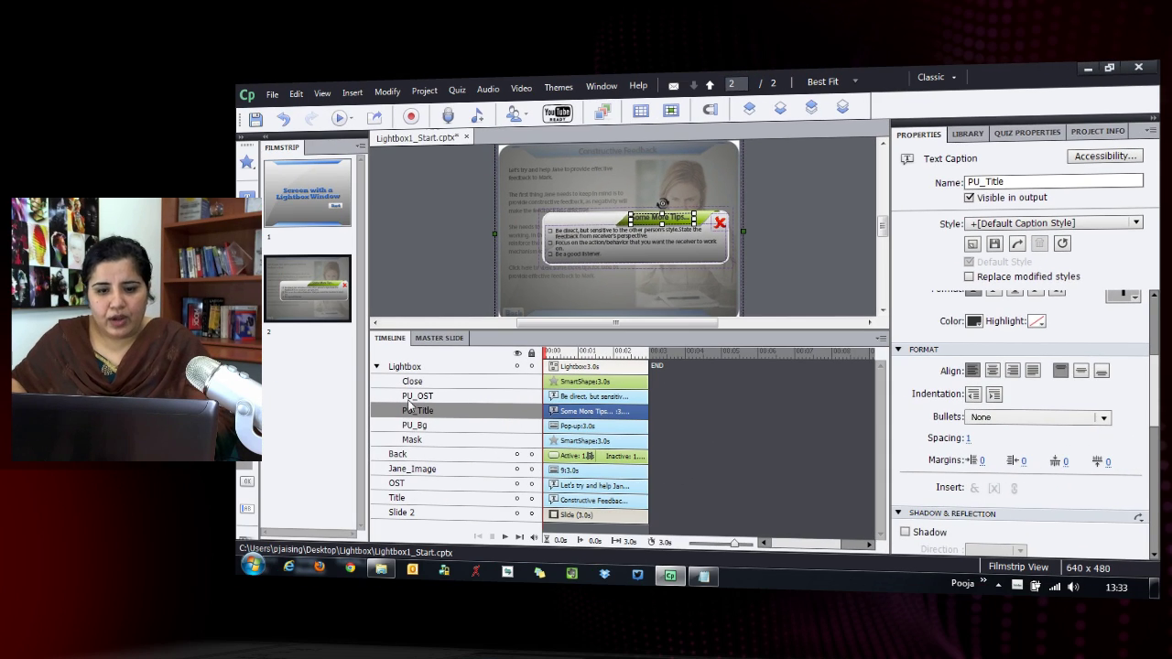
left_click(409, 370)
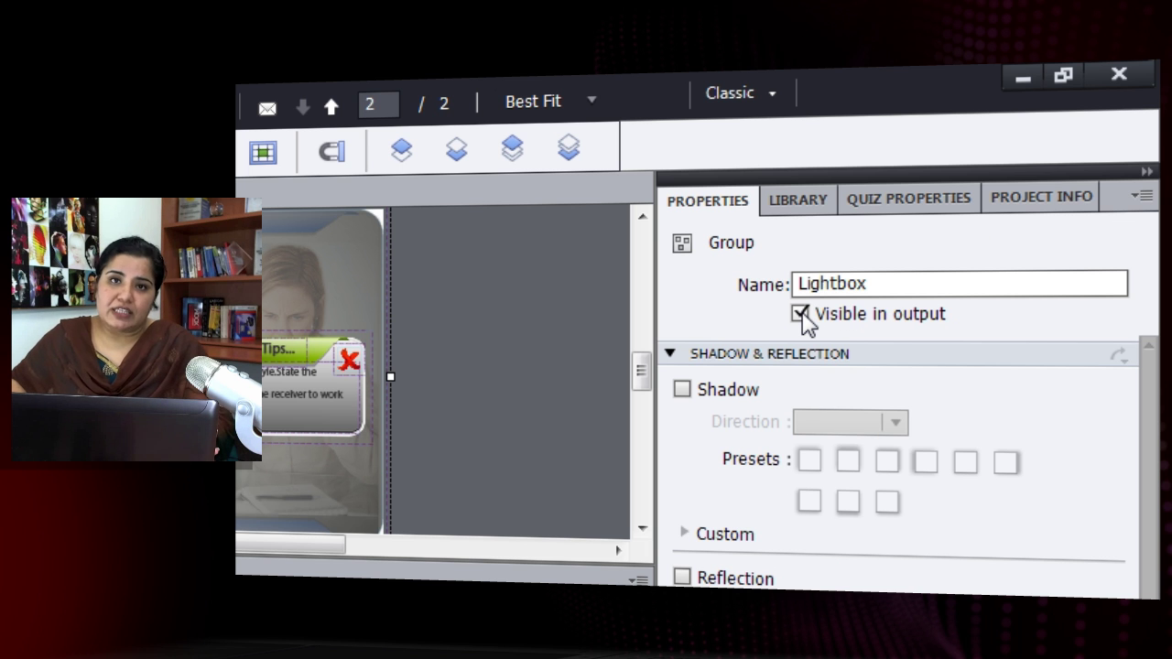
left_click(801, 314)
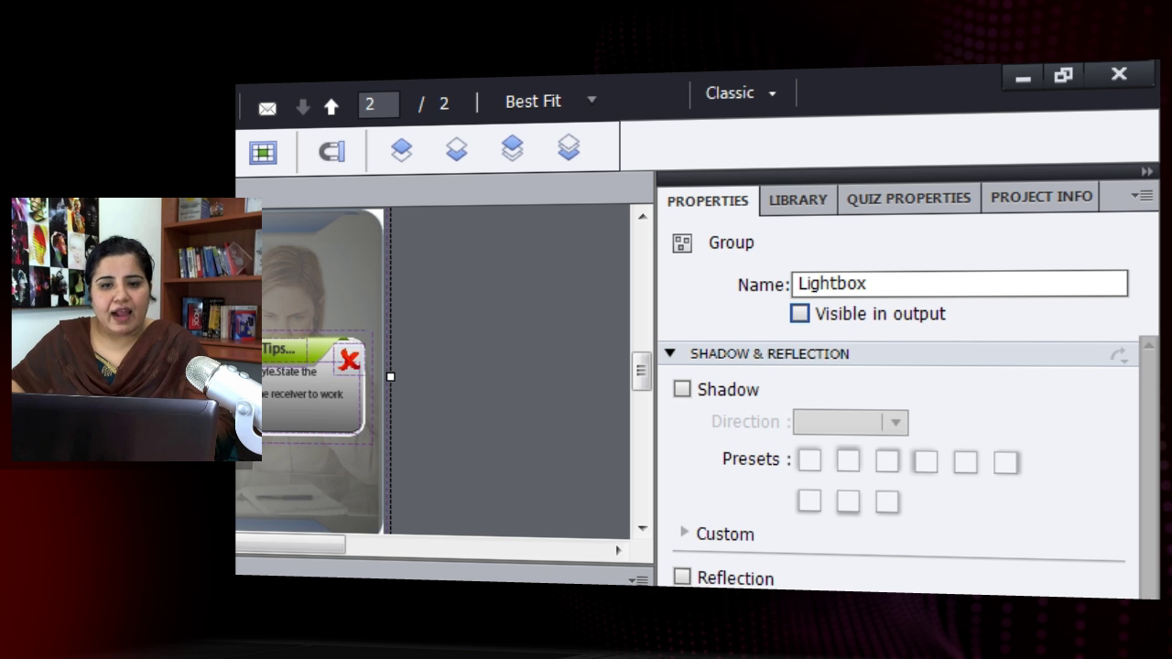
- Start a standard advanced action named ShowLightbox
key("shift+F9")
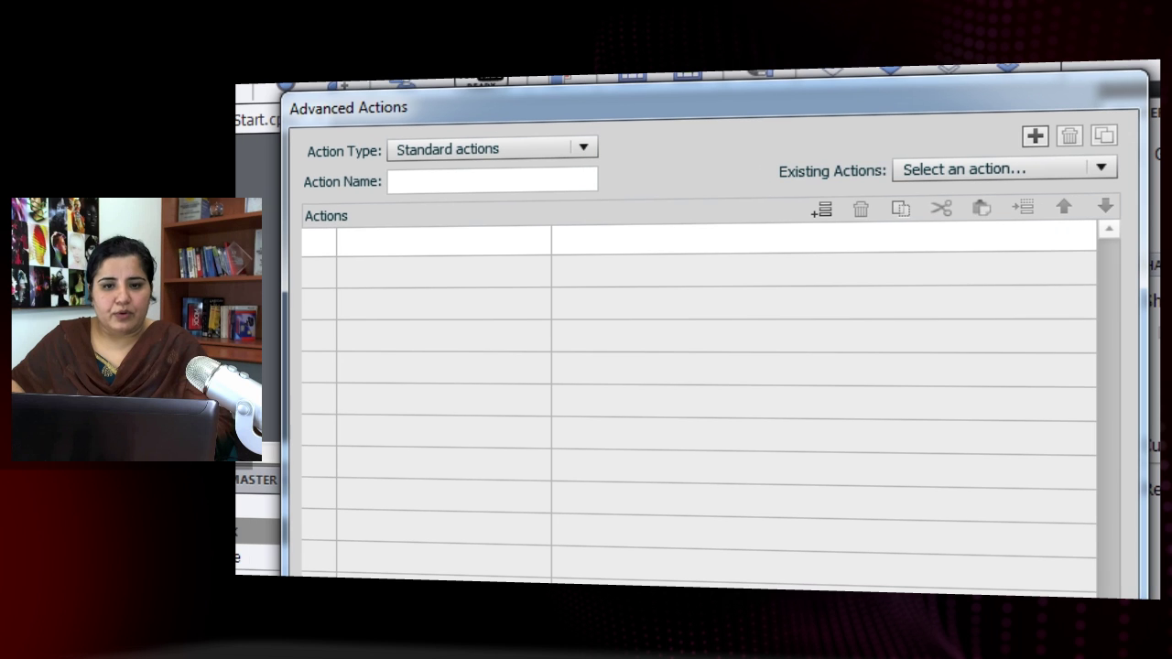
left_click(404, 179)
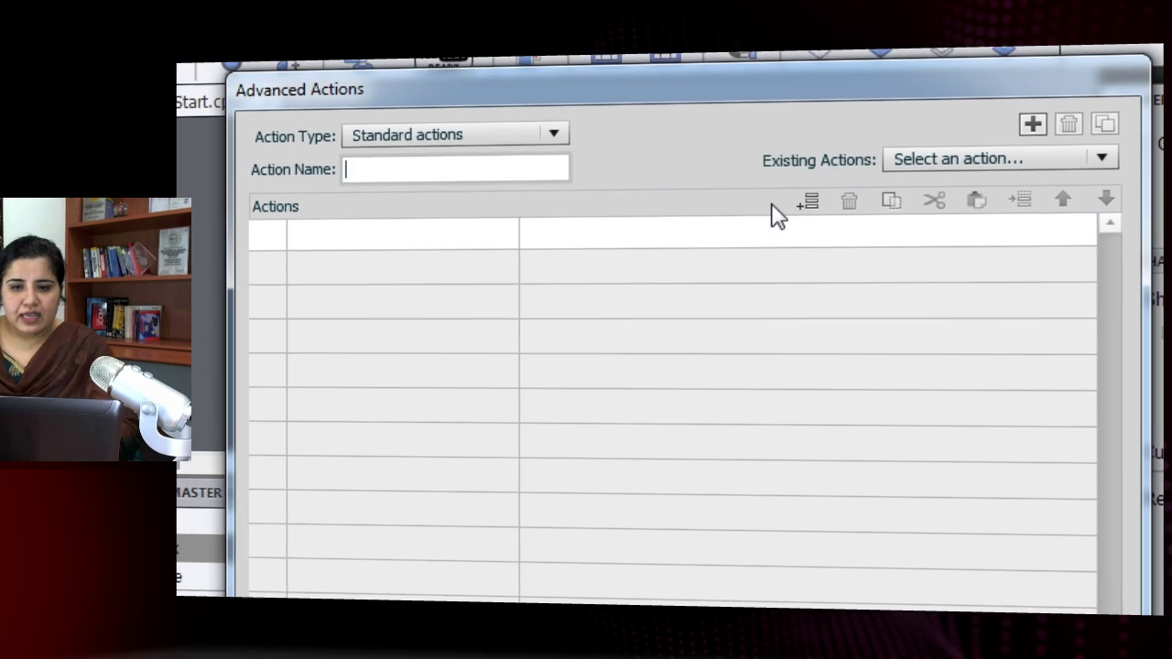
type("ShowLightbox")
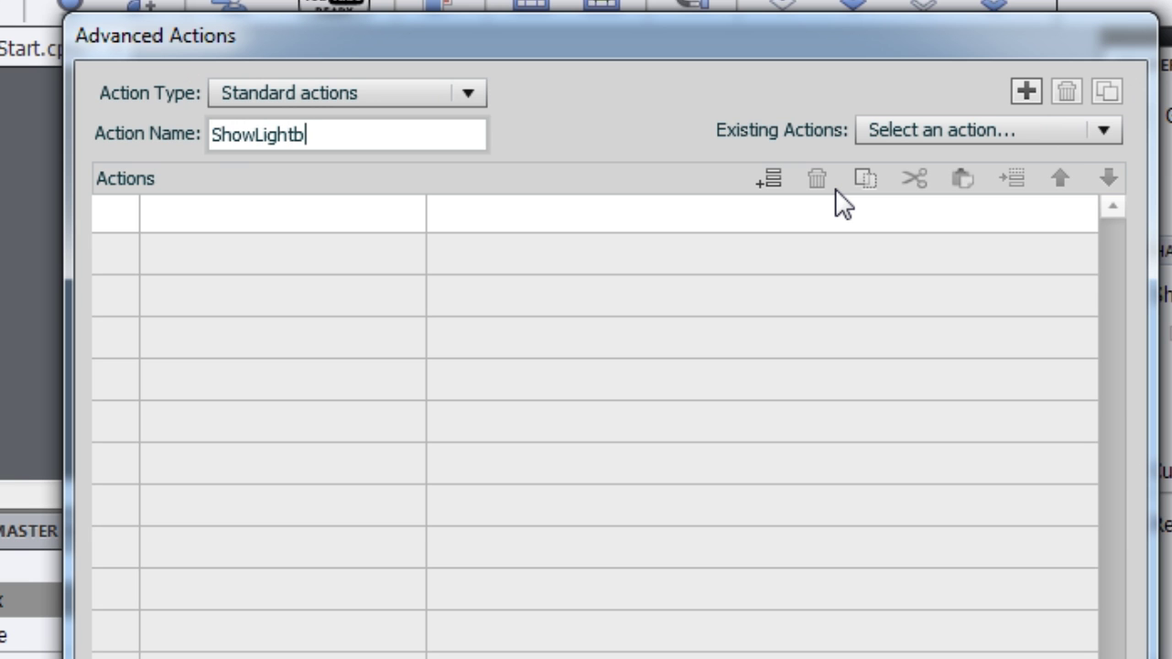
- Add a Show command for the Lightbox group to the ShowLightbox action and save the action
left_click(233, 216)
left_click(261, 215)
scroll(269, 309, "down", 4)
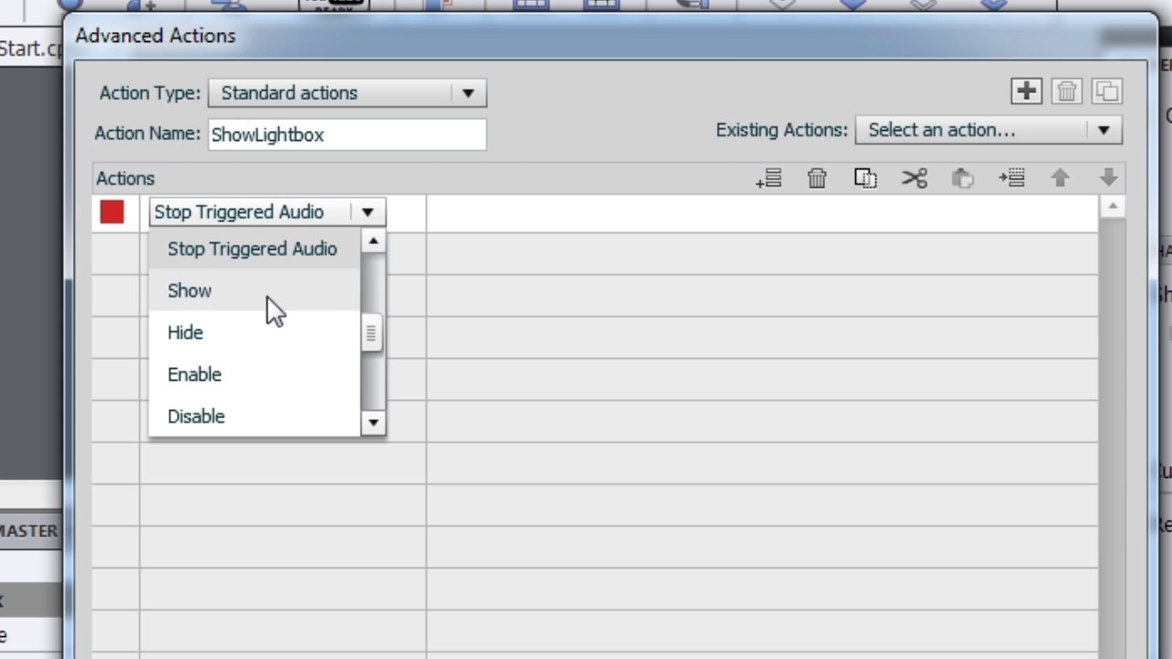
left_click(261, 291)
left_click(540, 220)
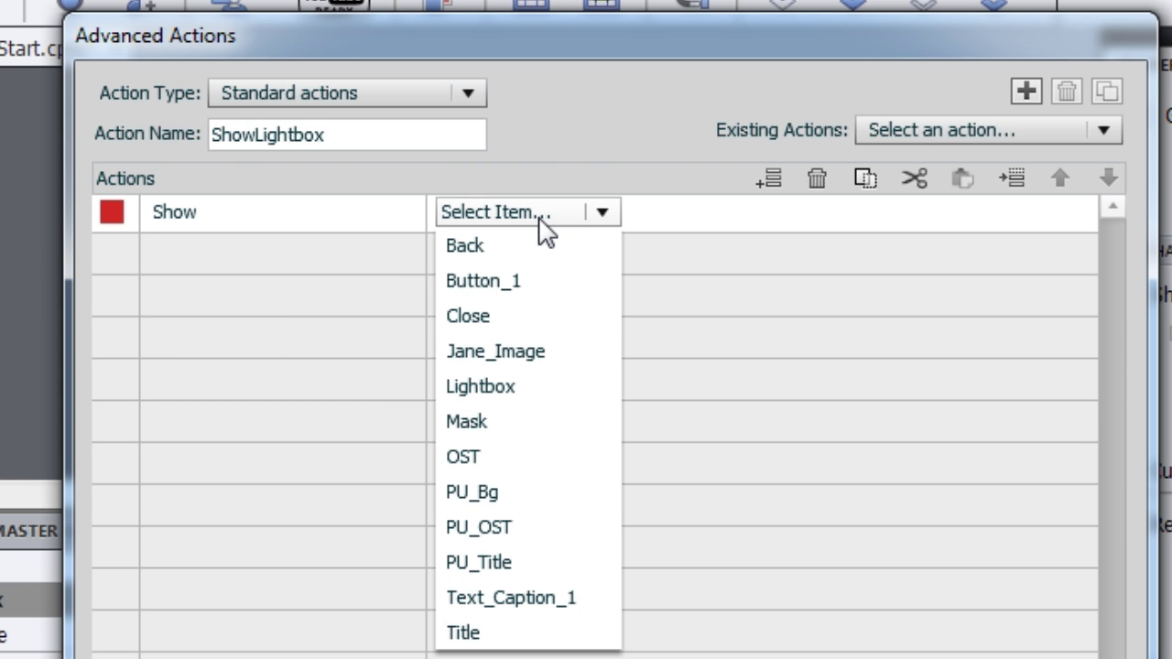
key("l")
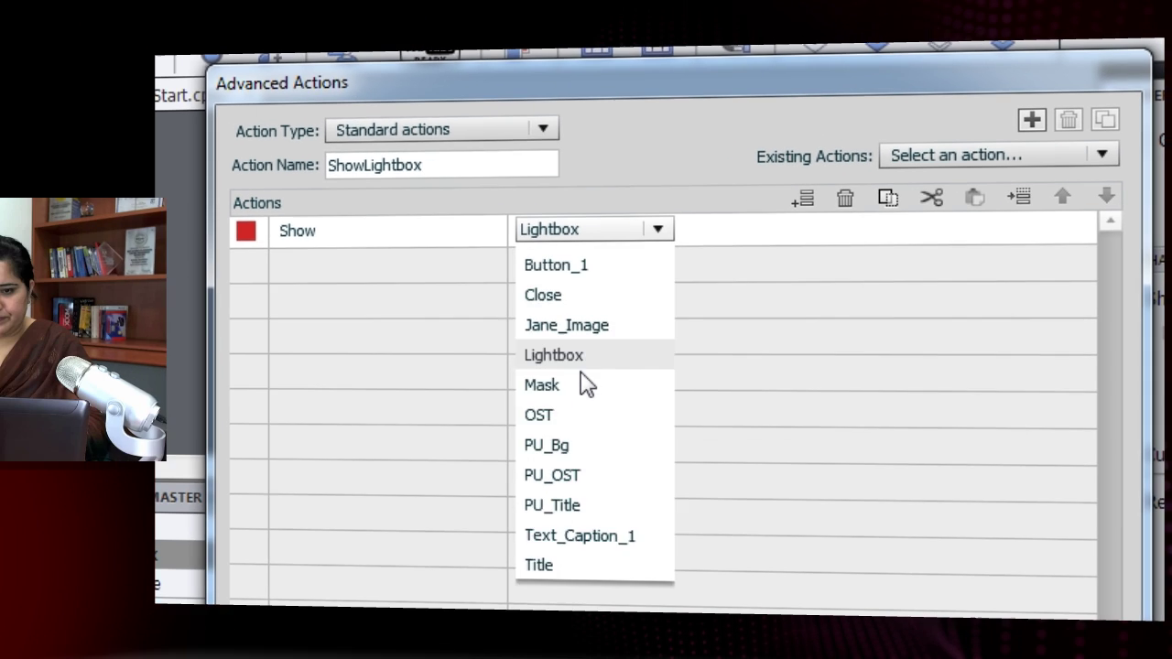
left_click(508, 385)
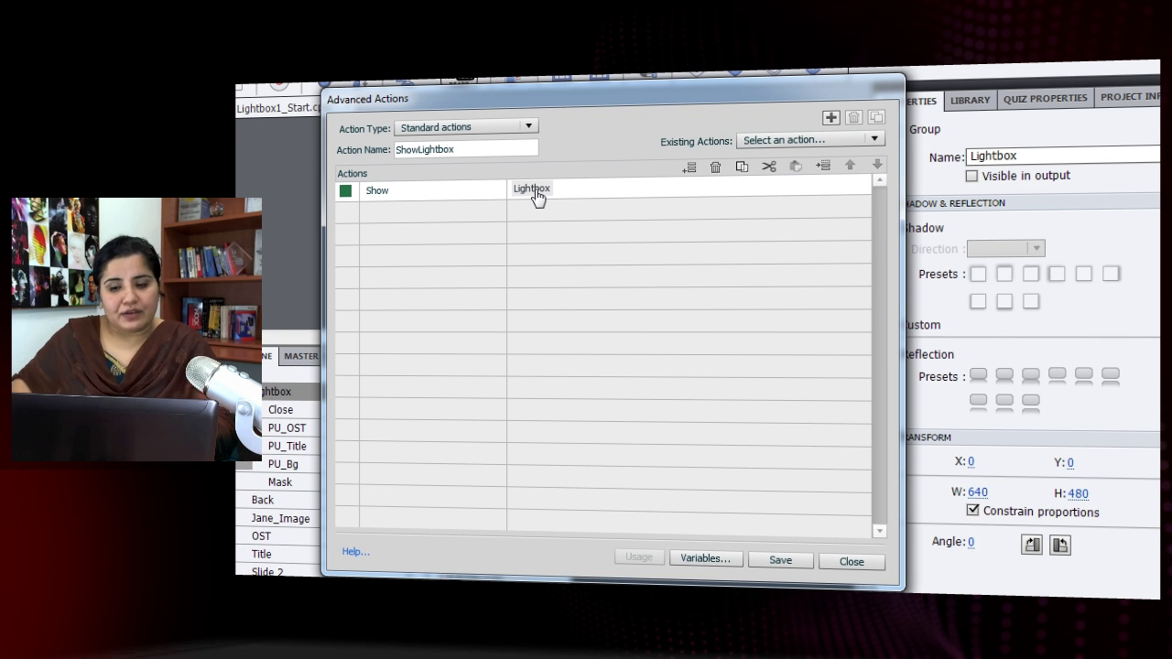
left_click(780, 559)
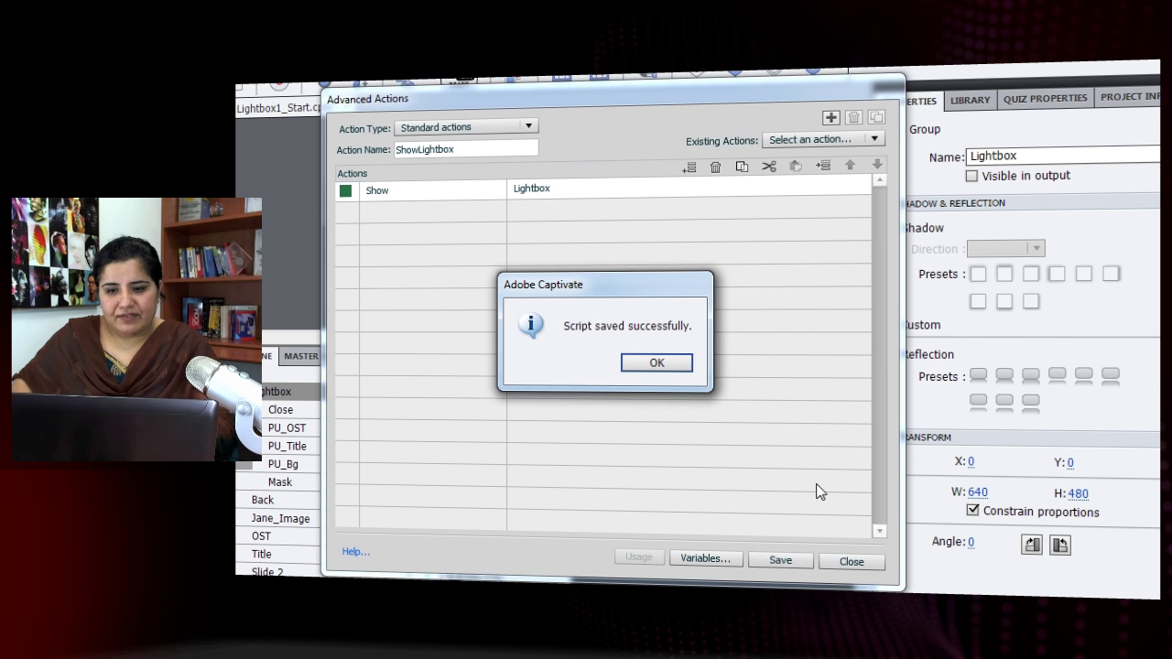
left_click(676, 366)
- Create another standard advanced action named HideLightbox
left_click(831, 118)
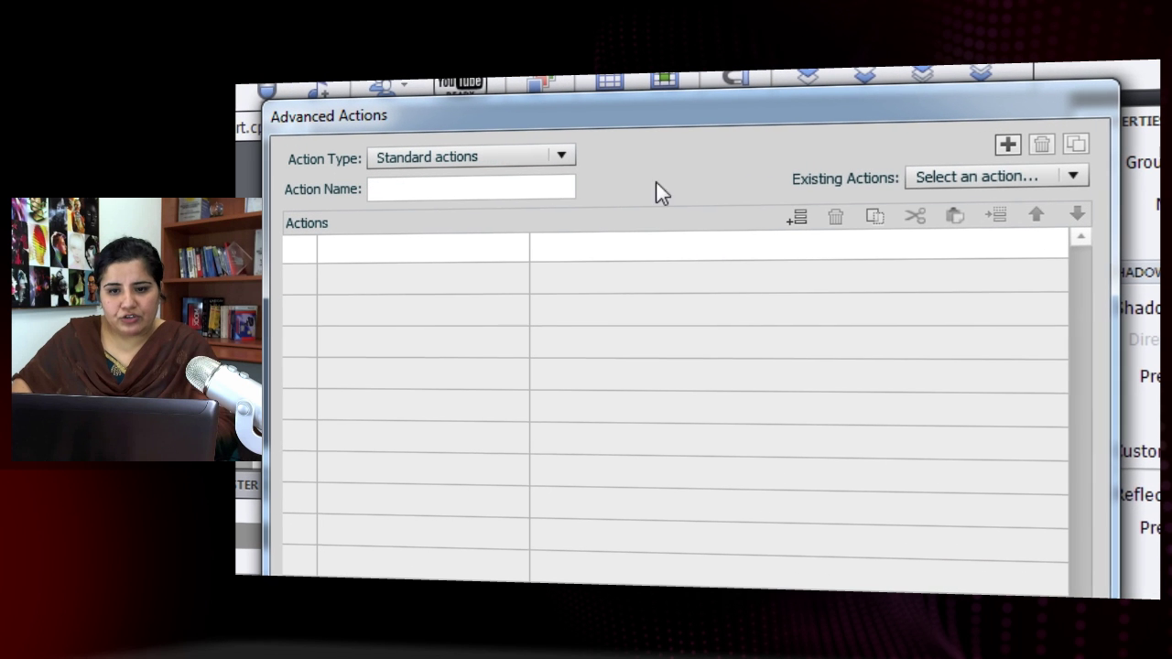
left_click(509, 190)
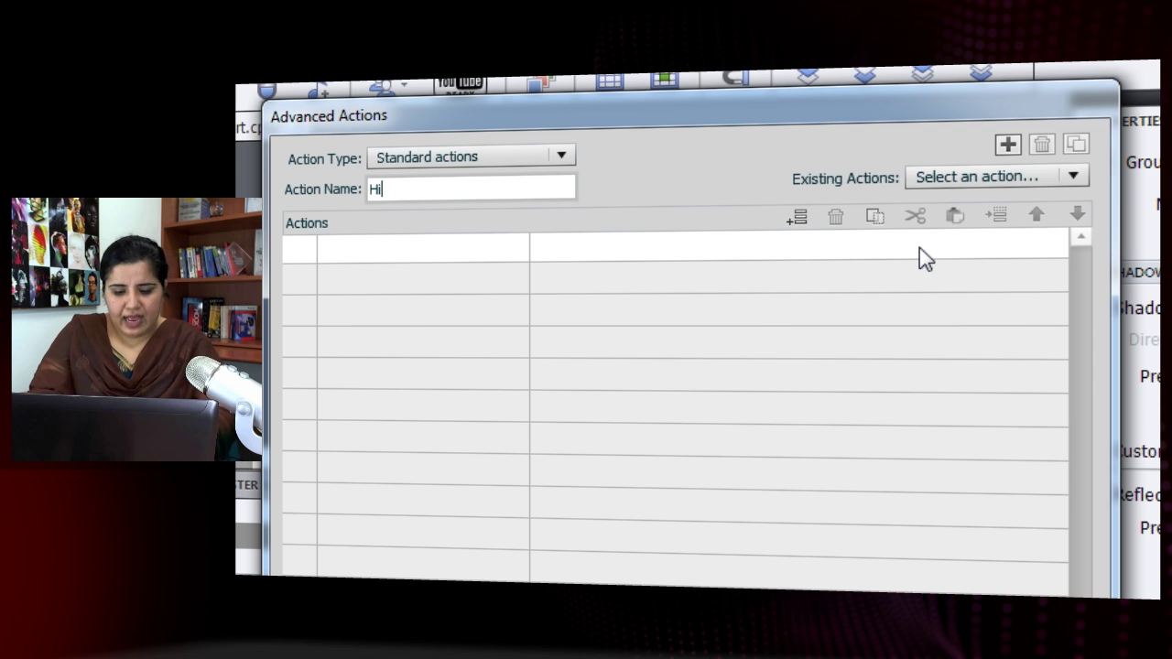
type("HideLightbox")
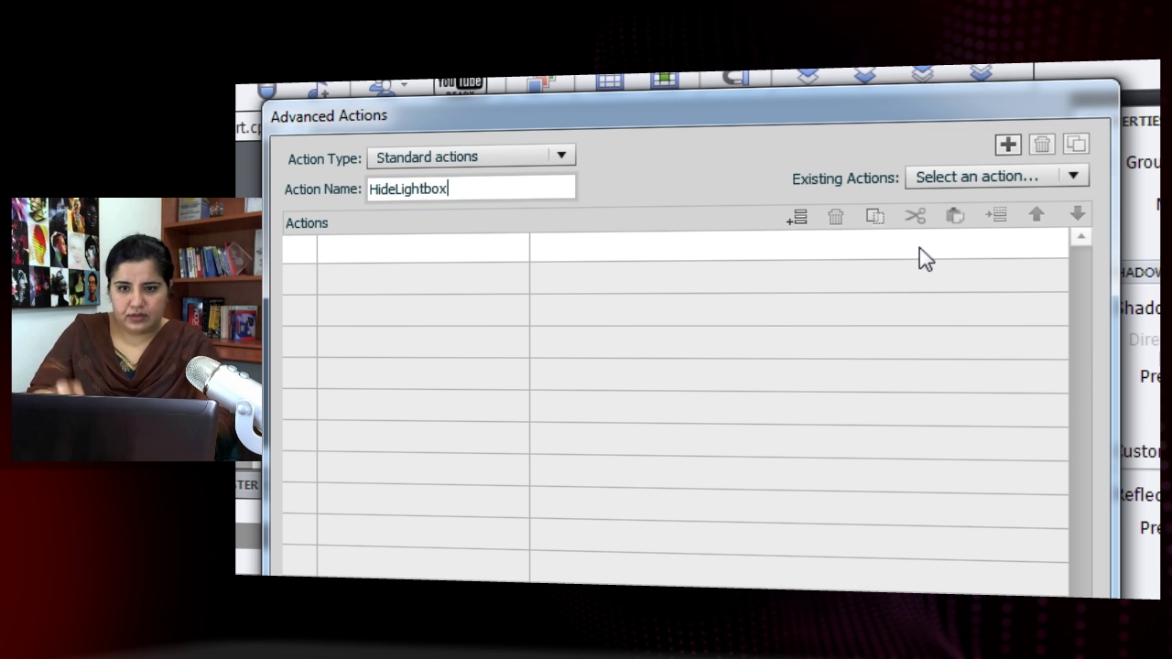
- Add a Hide command for the Lightbox group to the HideLightbox action, save it and leave the advanced actions dialog
left_click(431, 245)
left_click(436, 245)
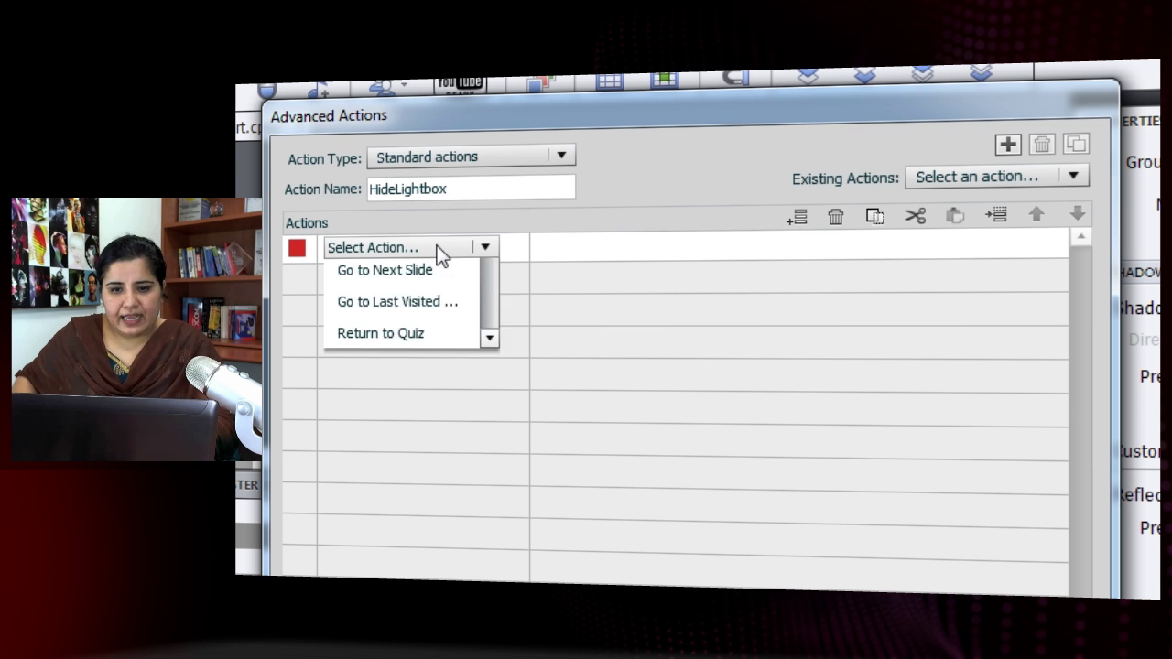
key("h")
left_click(430, 277)
left_click(585, 247)
left_click(587, 245)
left_click(587, 245)
key("l")
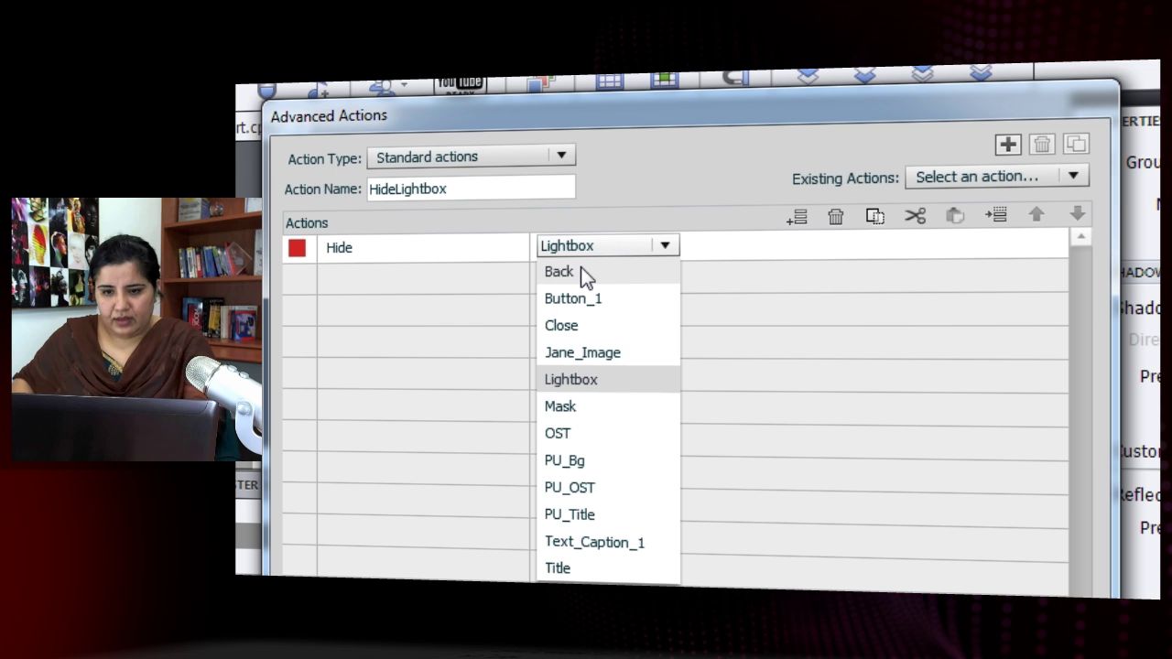
left_click(575, 384)
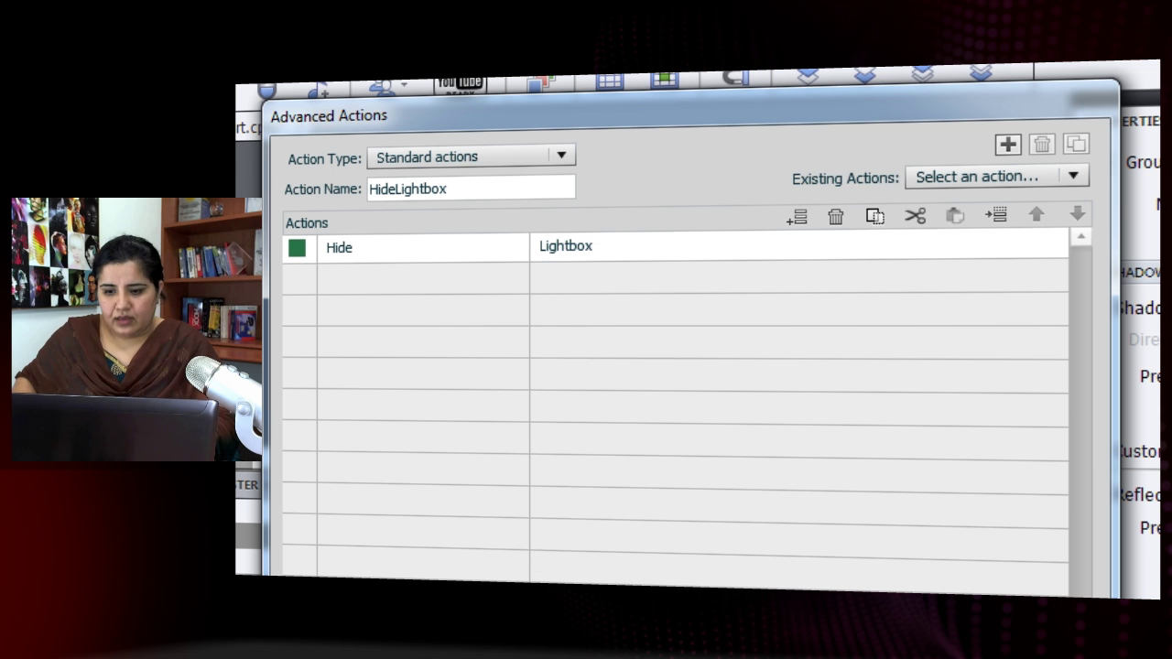
left_click(829, 572)
left_click(749, 503)
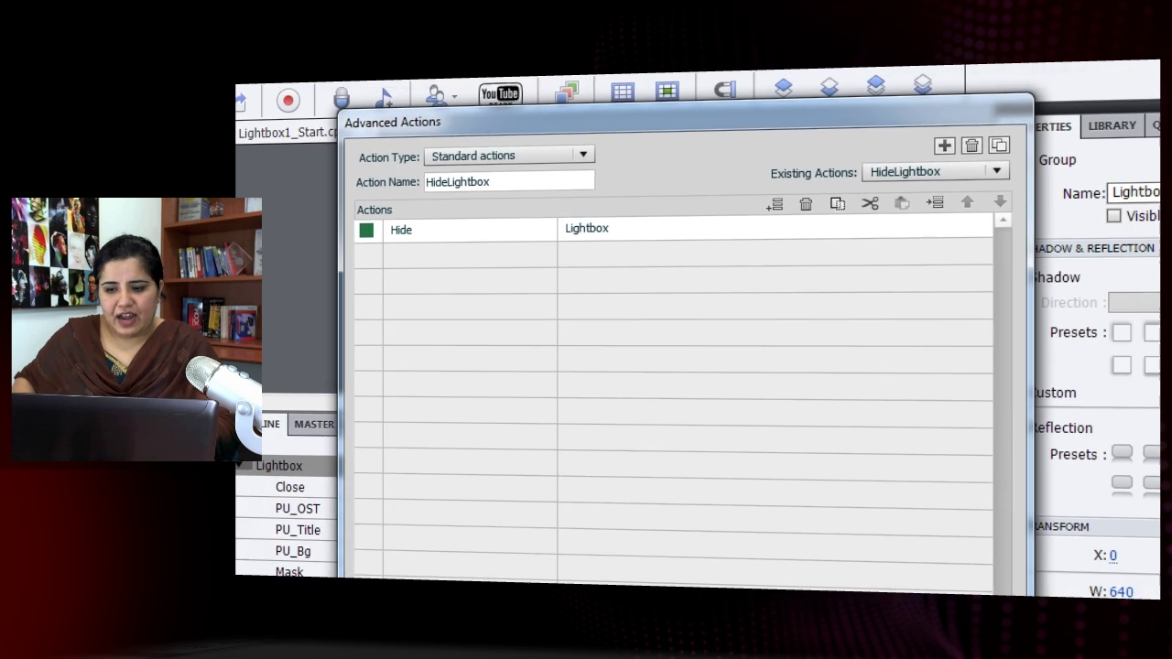
left_click(928, 552)
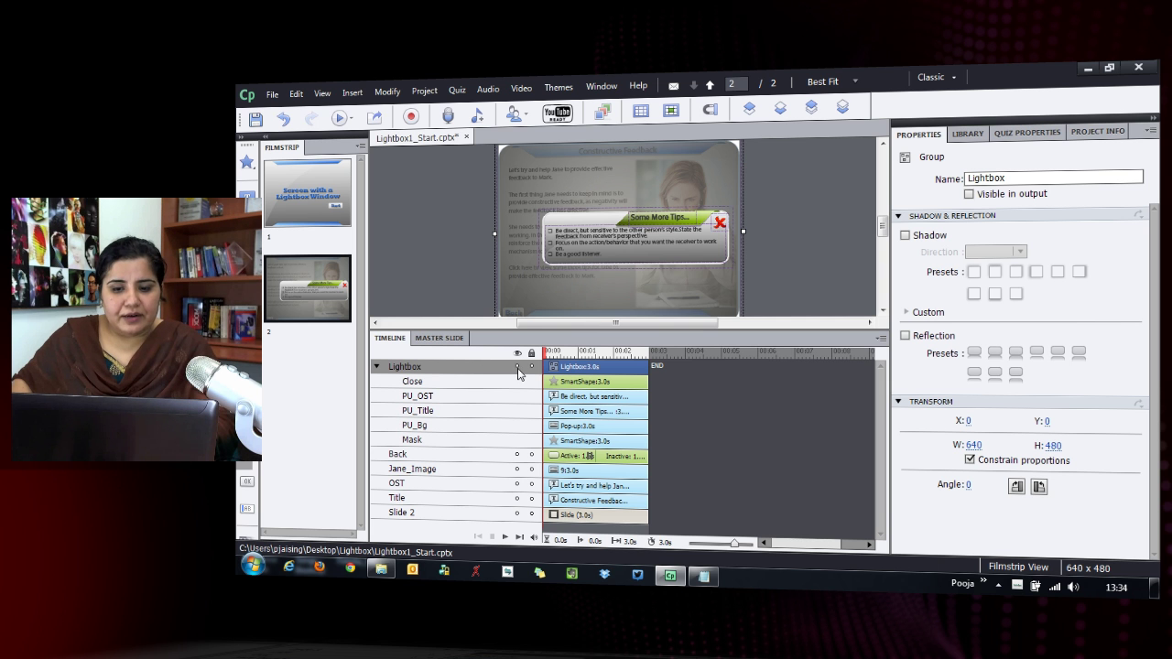
- Hide the Lightbox group on the stage while editing and restore the enlarged slide area
left_click(518, 368)
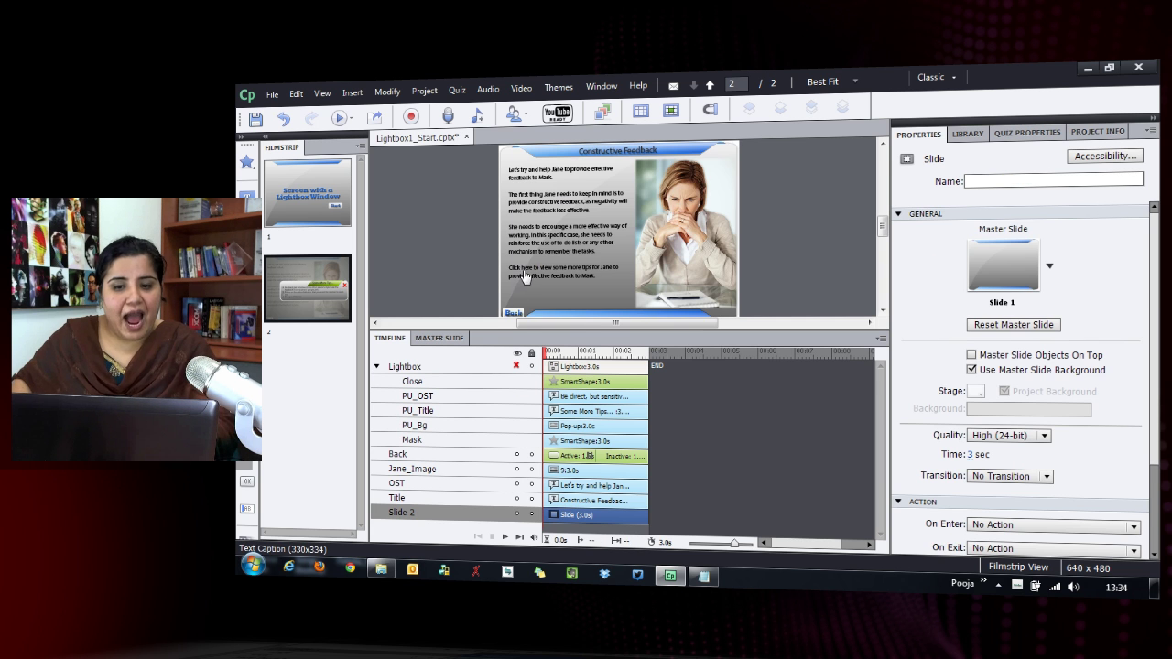
left_click_drag(601, 330, 597, 419)
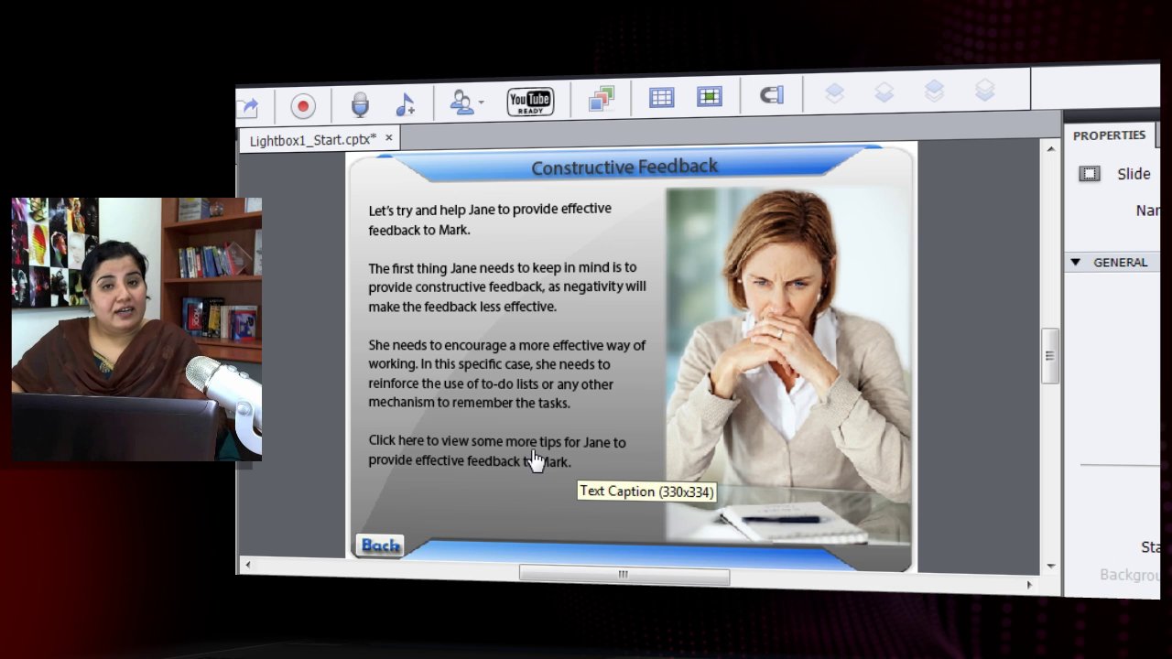
- Turn the words "Click here" in the slide's text caption into a hyperlink that executes the ShowLightbox advanced action
double_click(377, 447)
left_click_drag(370, 441, 426, 441)
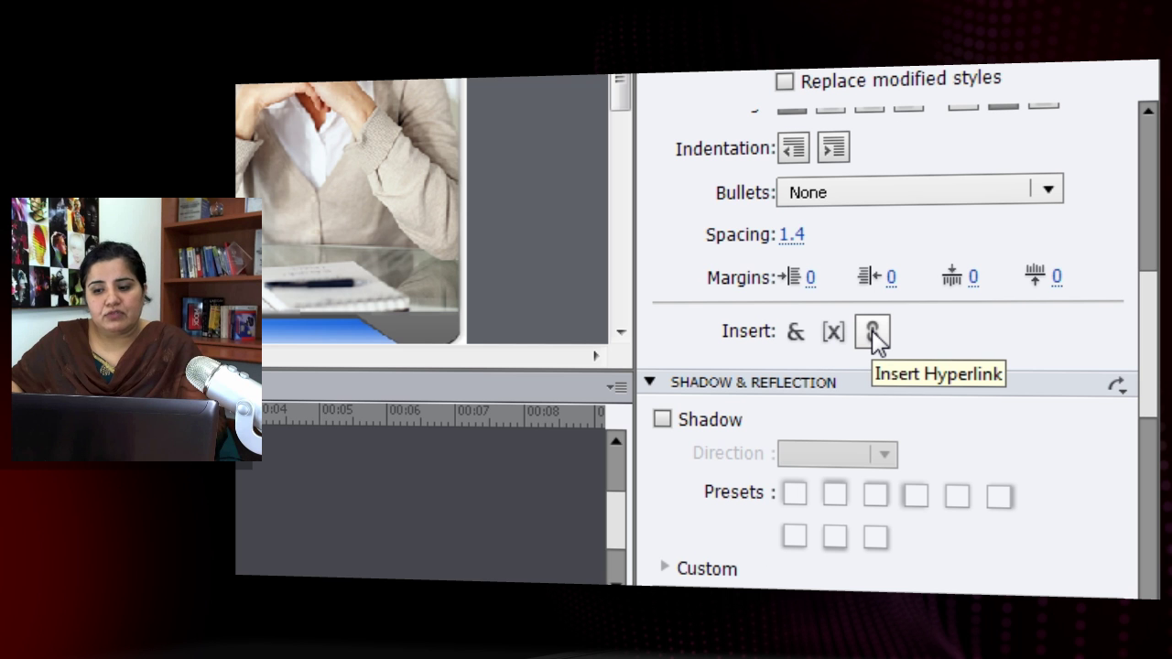
left_click(871, 329)
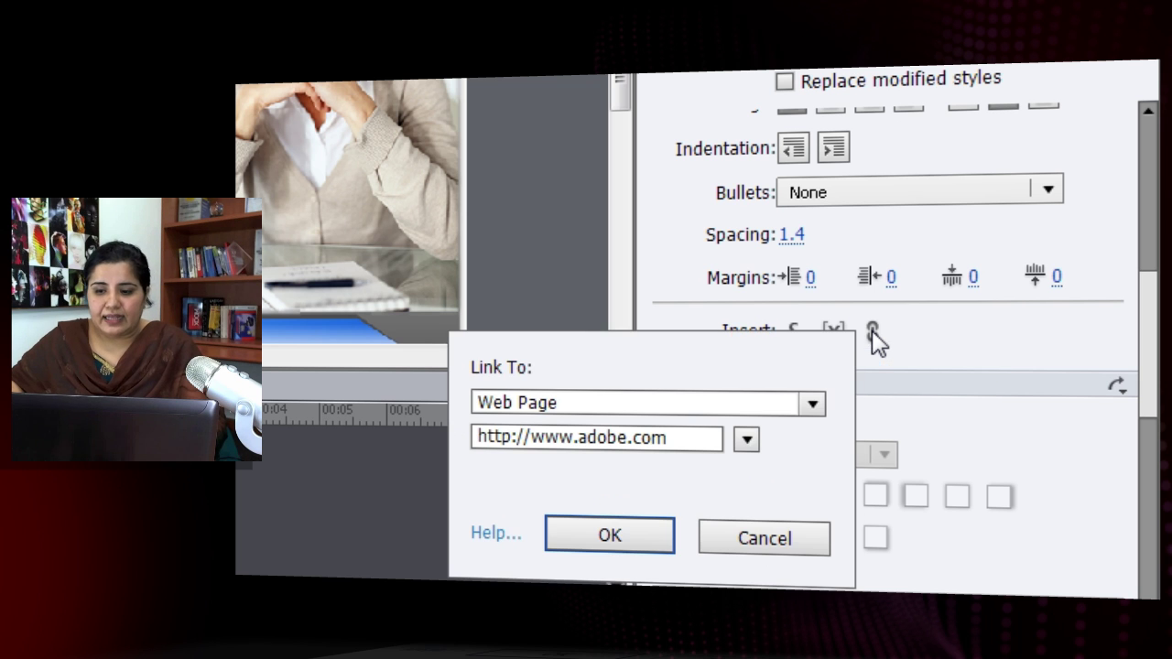
left_click(812, 404)
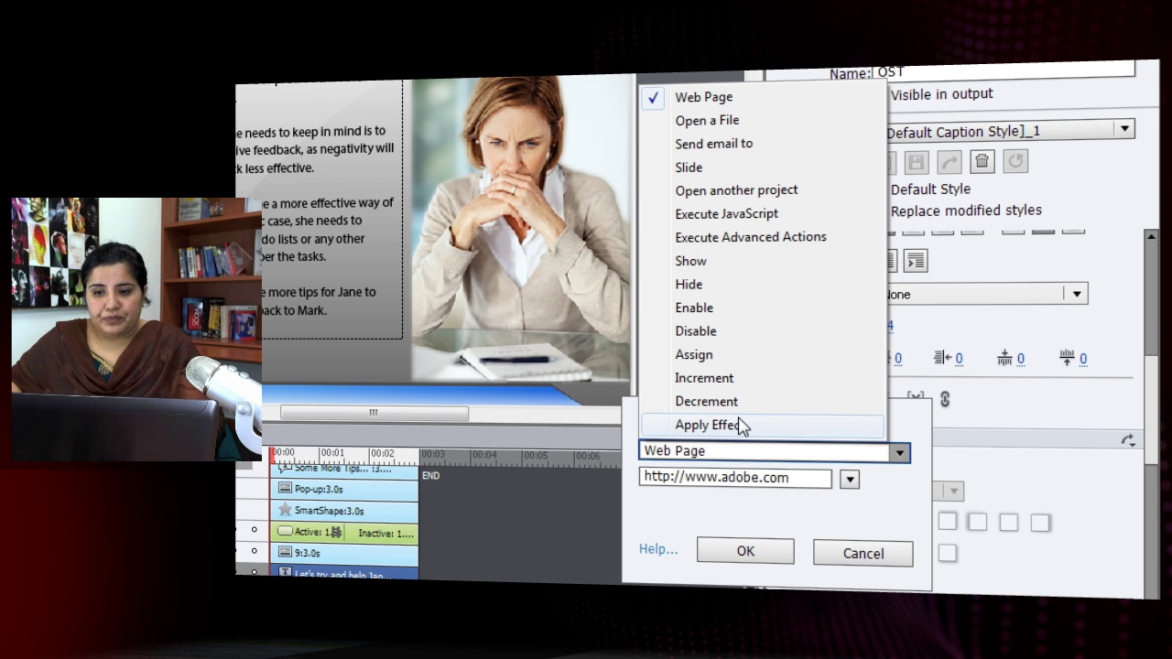
left_click(813, 238)
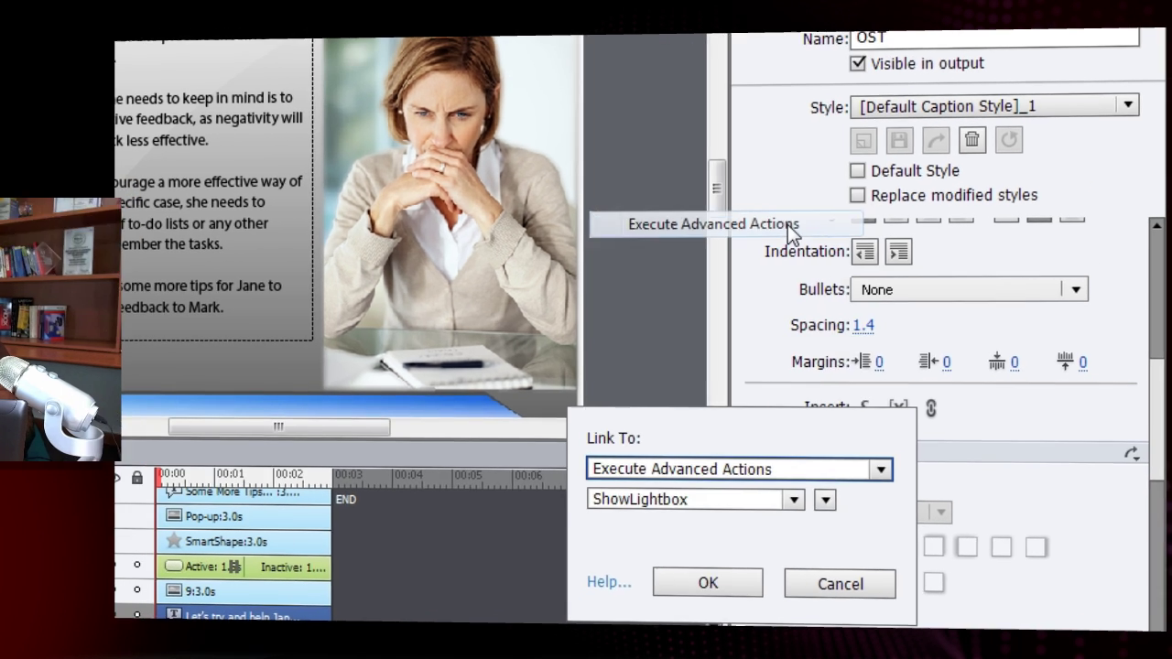
left_click(794, 499)
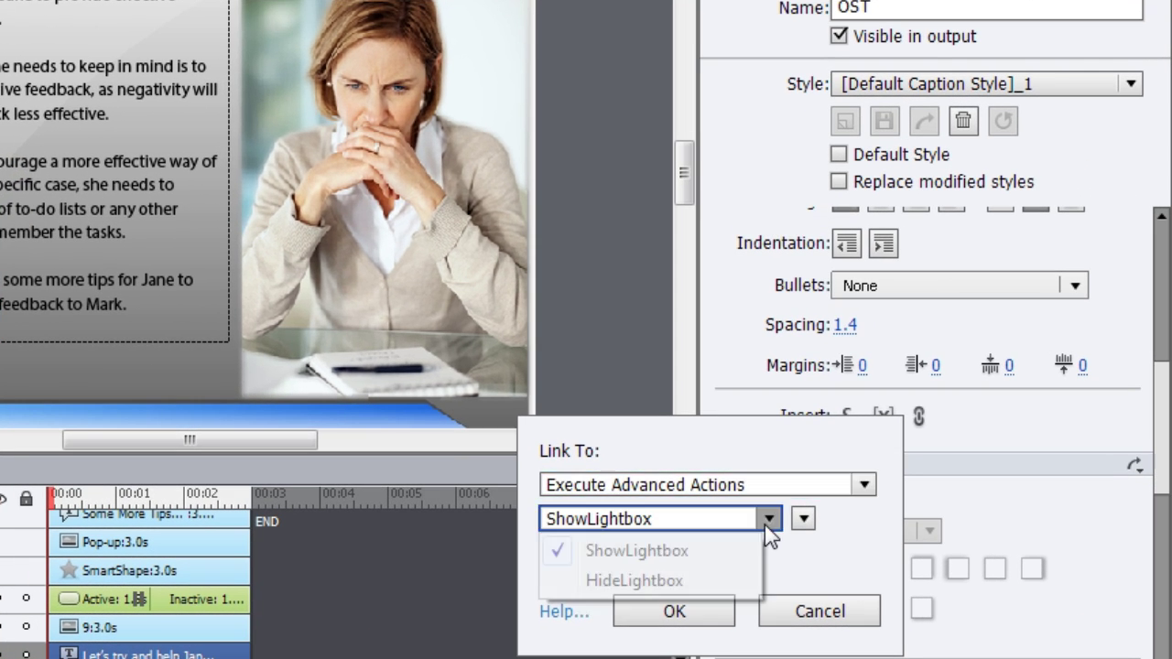
left_click(683, 552)
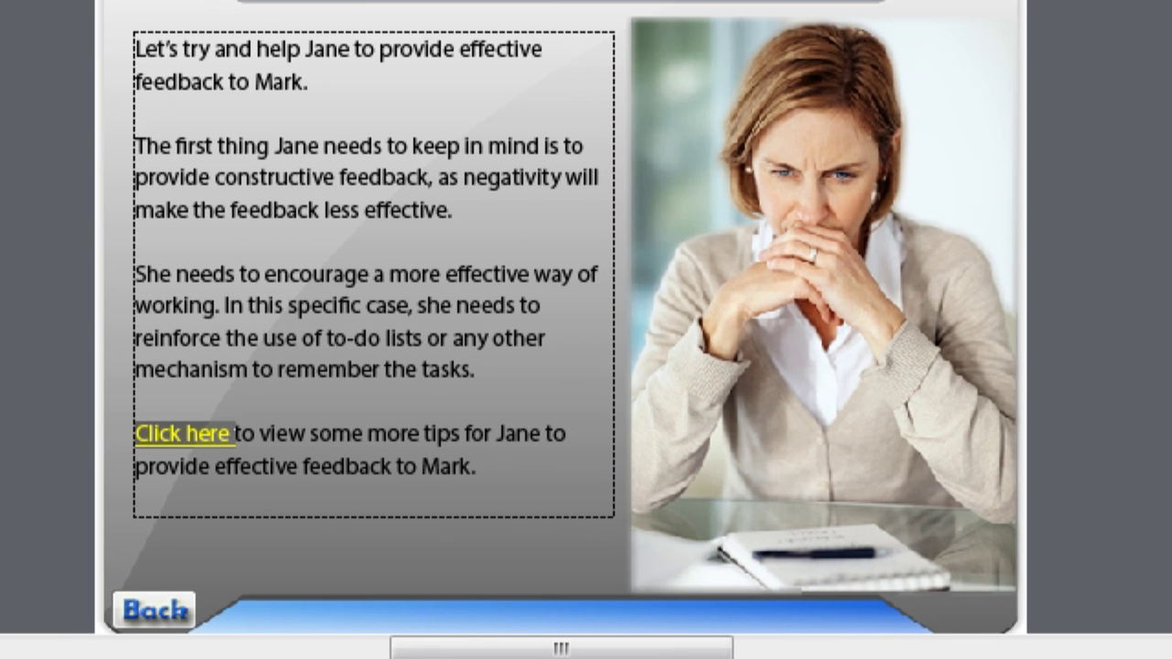
left_click(541, 568)
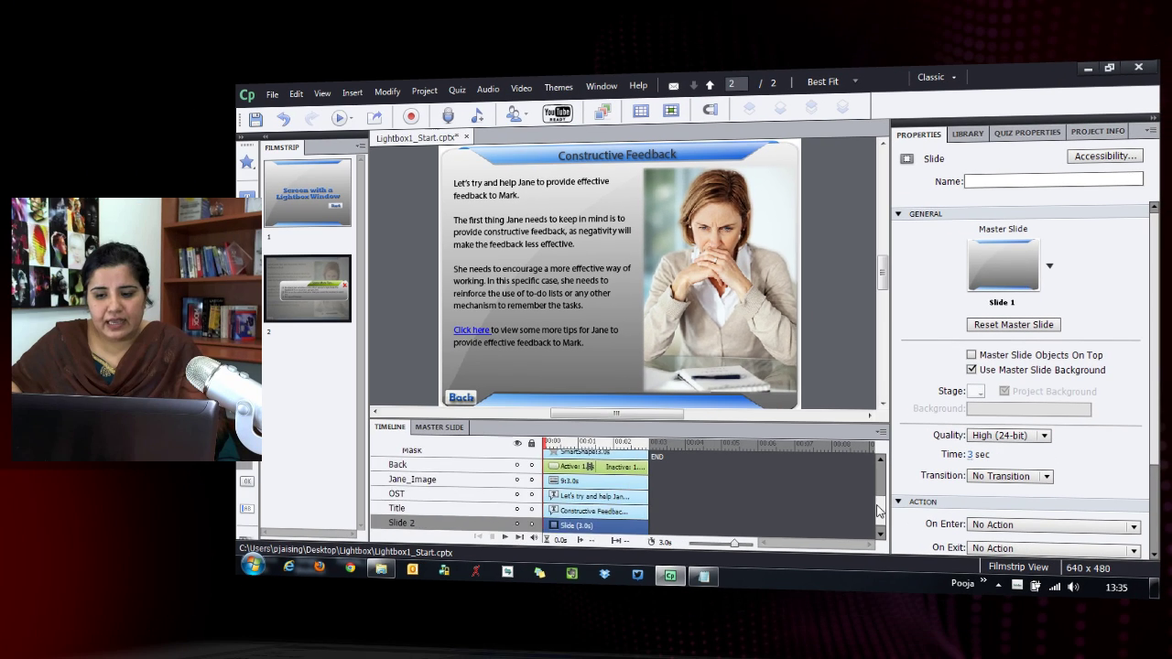
- Show the Lightbox group on the stage and set its red Close button's success action to execute the HideLightbox advanced action
scroll(865, 537, "up", 3)
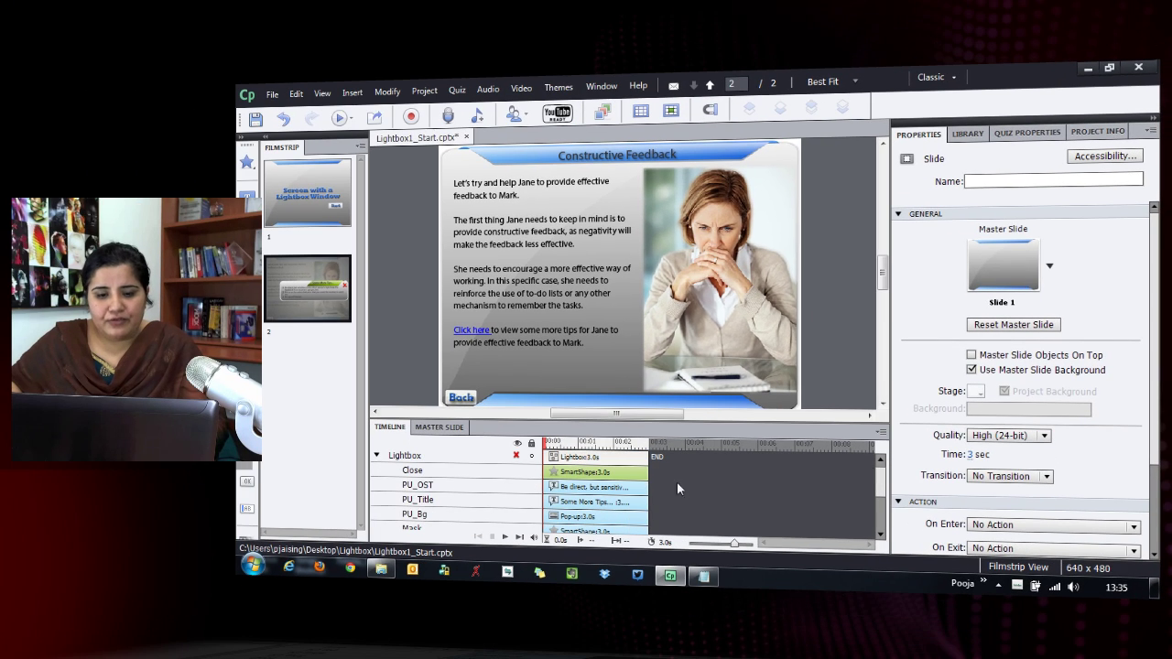
left_click(516, 456)
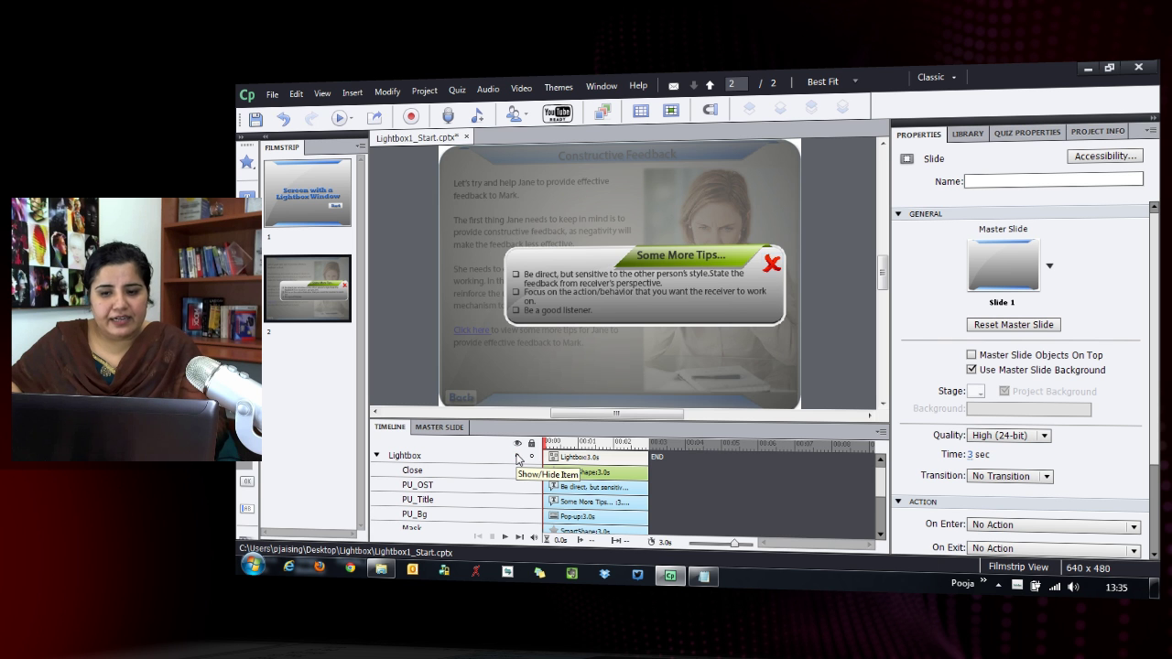
left_click(772, 265)
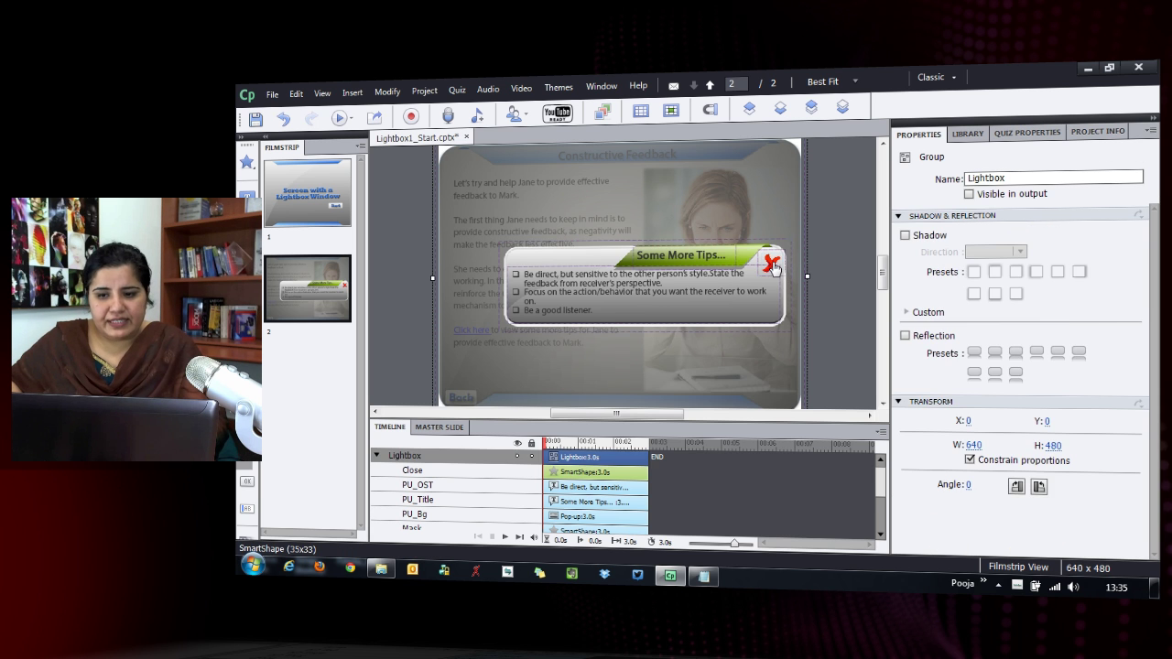
left_click(772, 265)
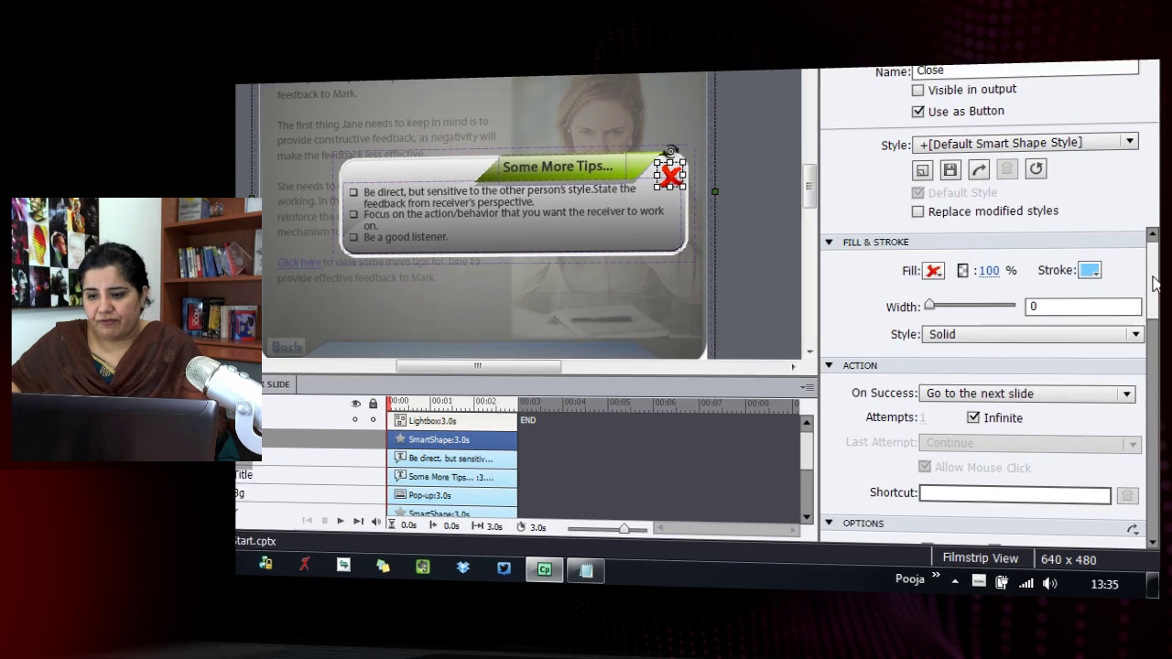
scroll(1151, 365, "down", 3)
scroll(1154, 286, "down", 1)
left_click(1104, 229)
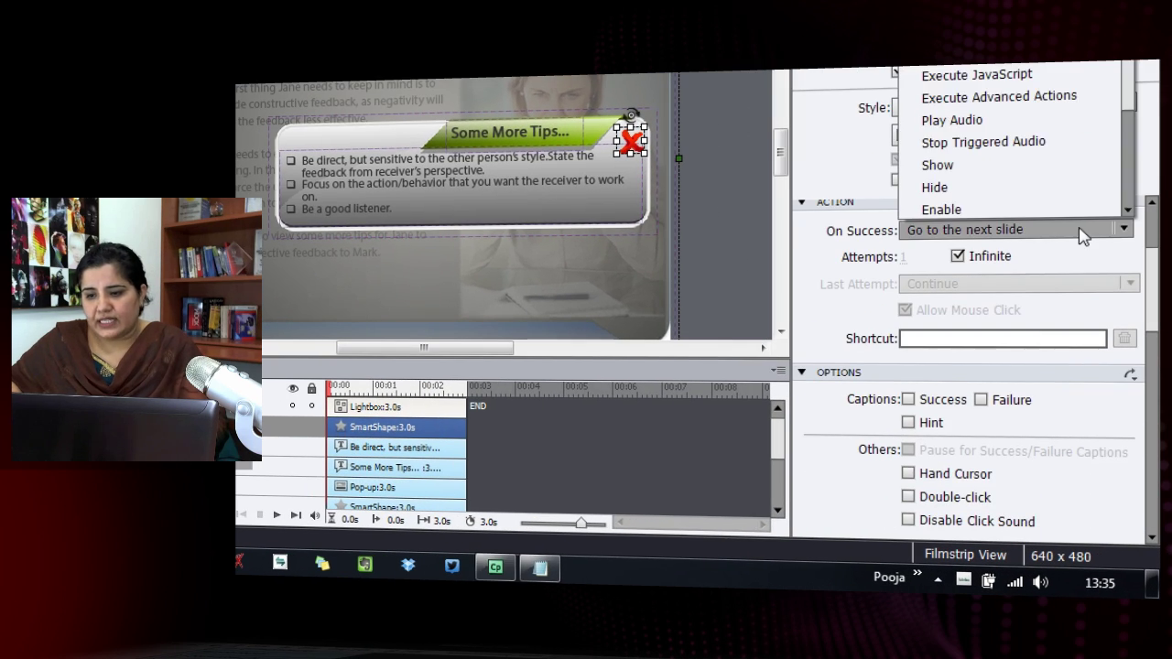
left_click(998, 96)
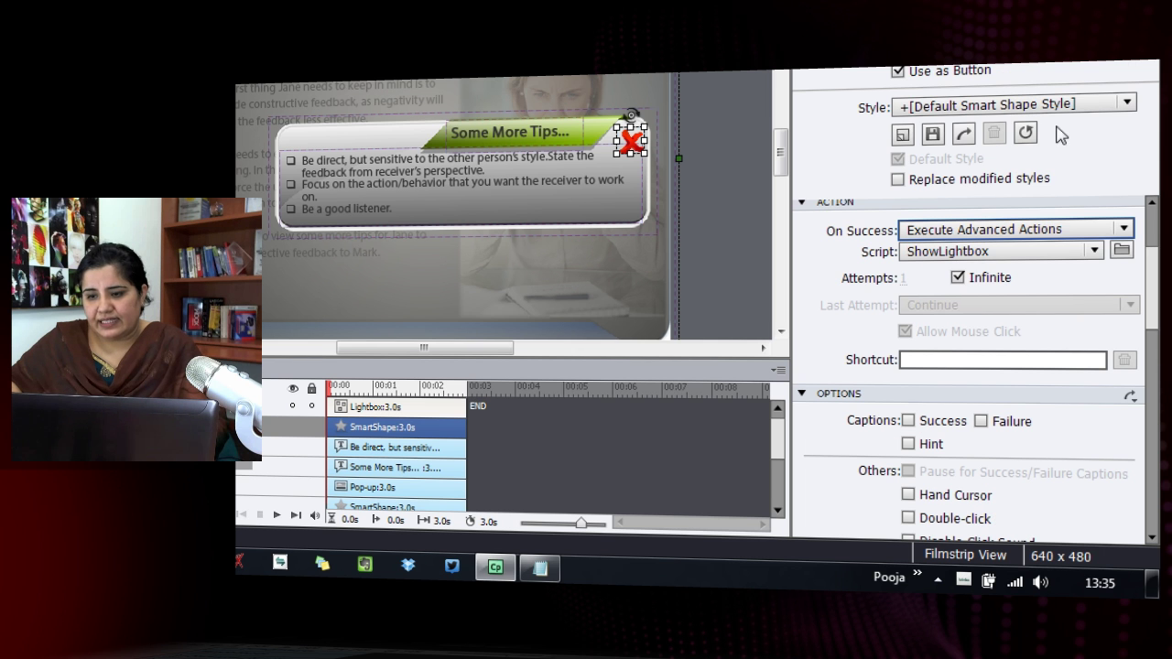
left_click(1049, 253)
left_click(1023, 295)
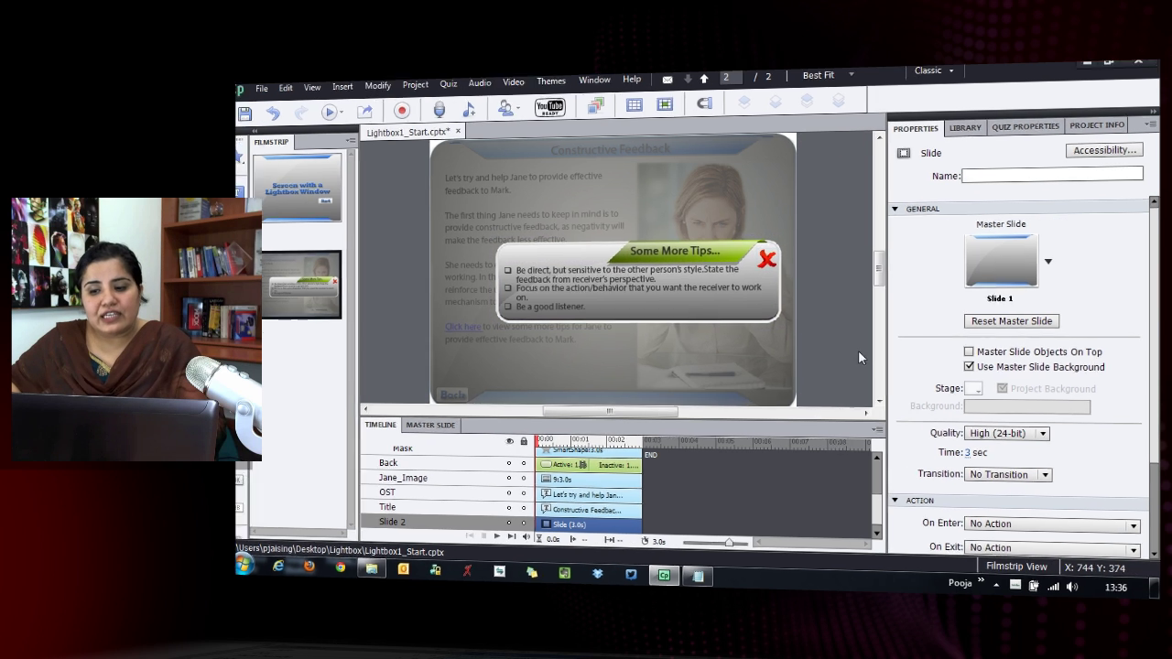
- Set slide 2's On Enter action to execute the HideLightbox advanced action
scroll(1145, 375, "down", 3)
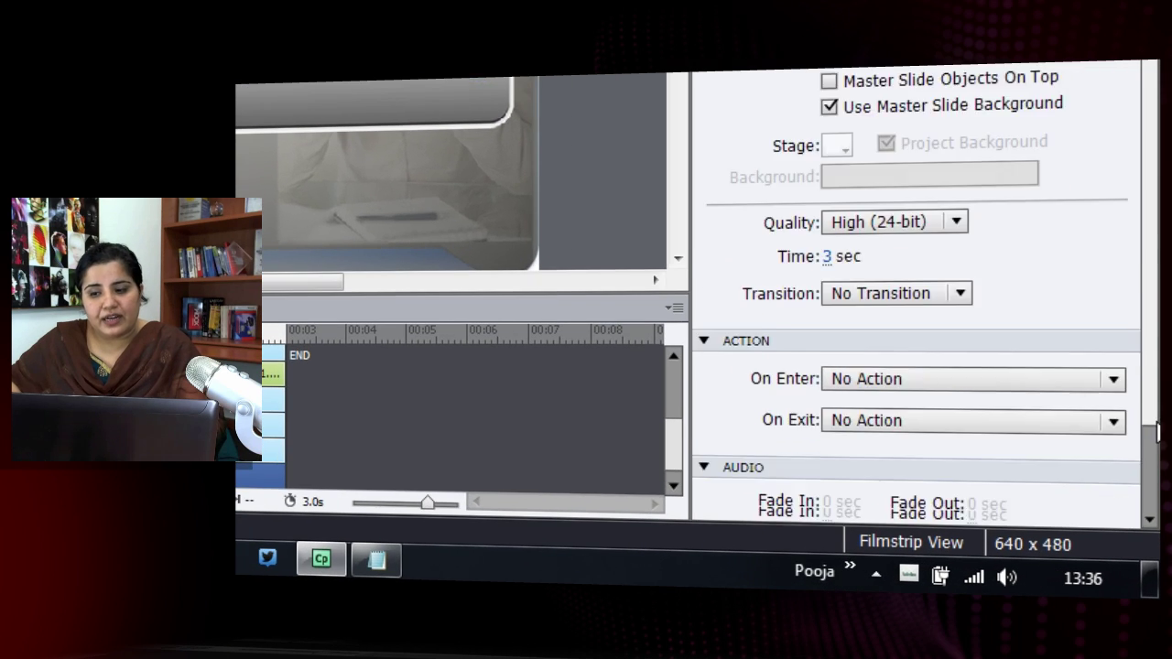
left_click(1007, 298)
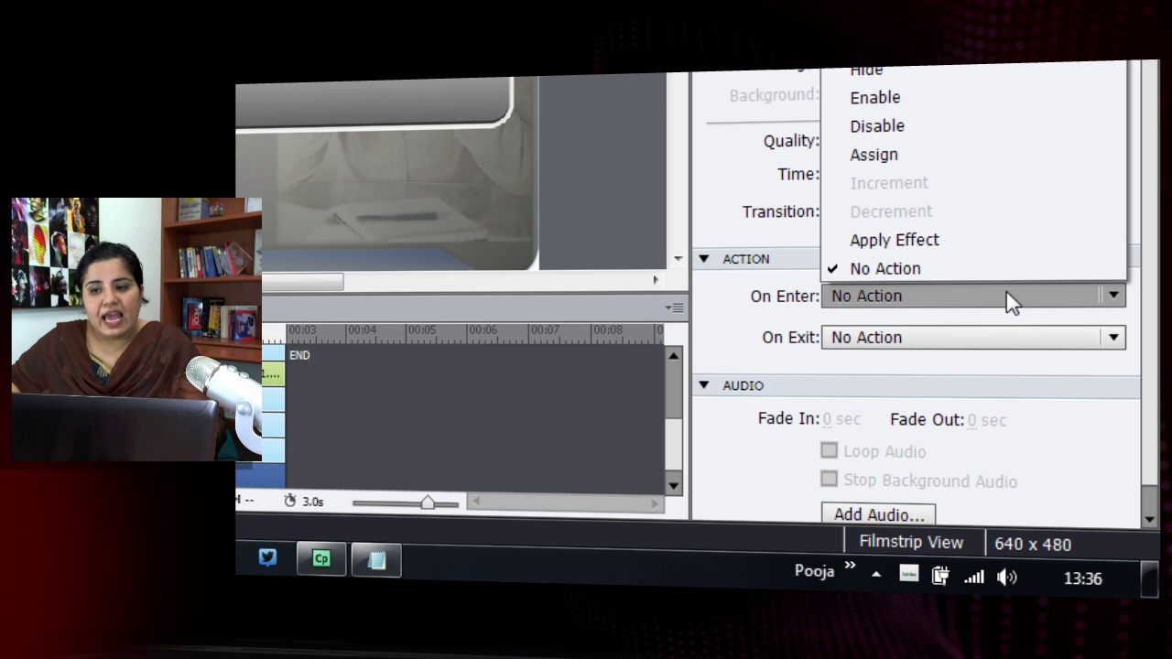
left_click(907, 4)
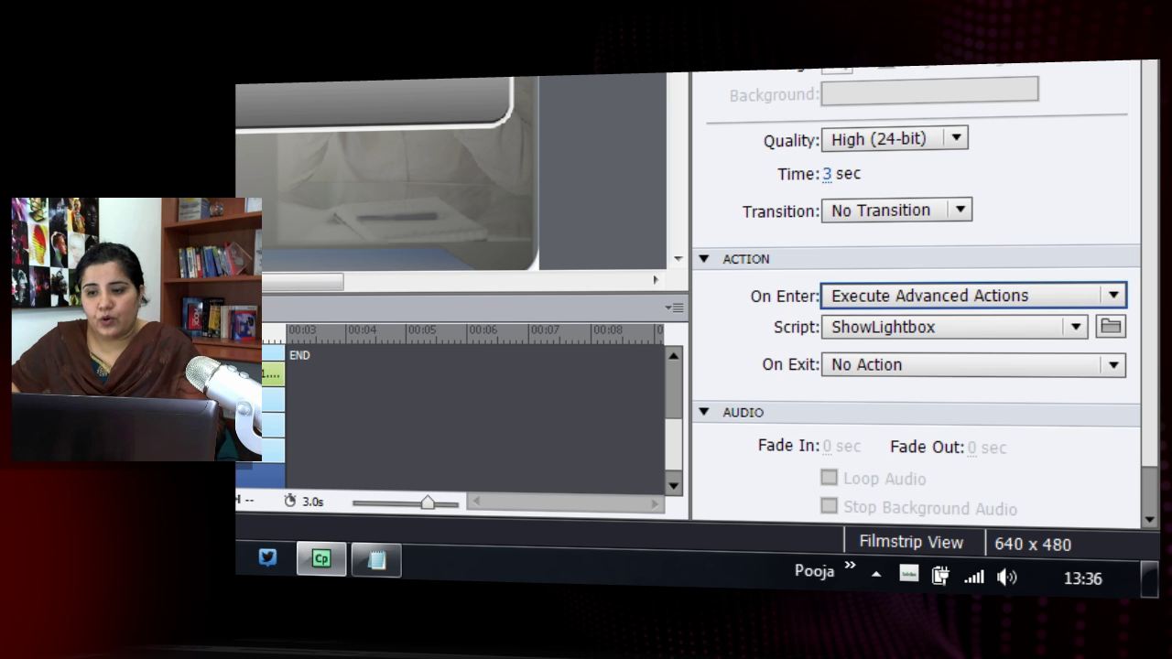
left_click(974, 331)
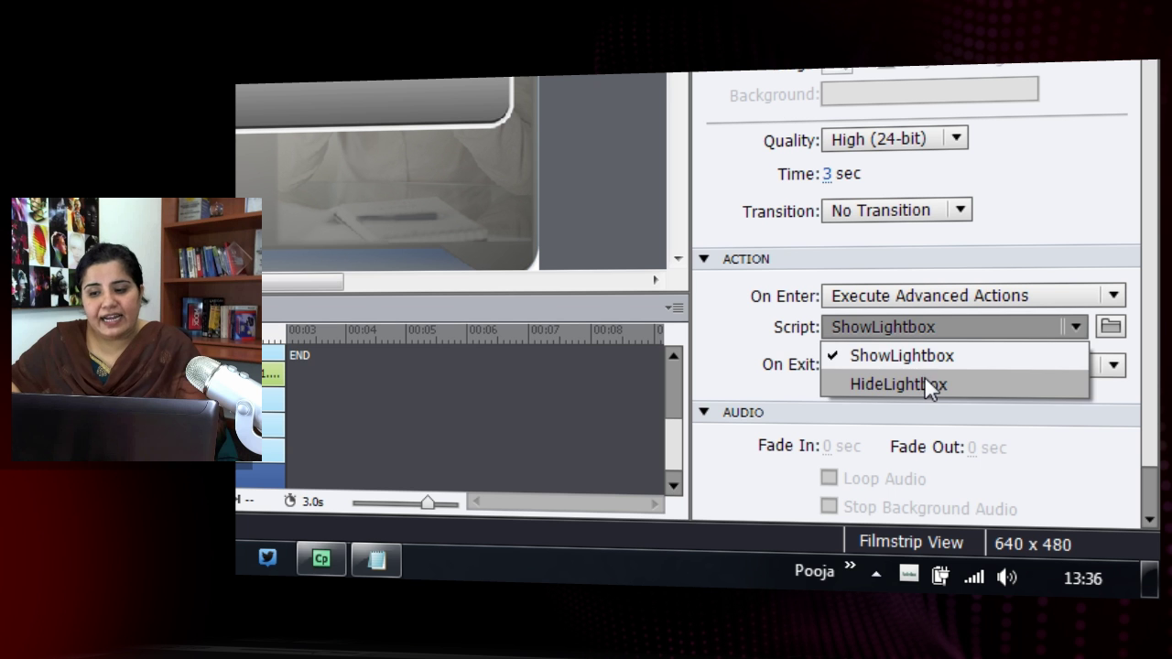
left_click(924, 376)
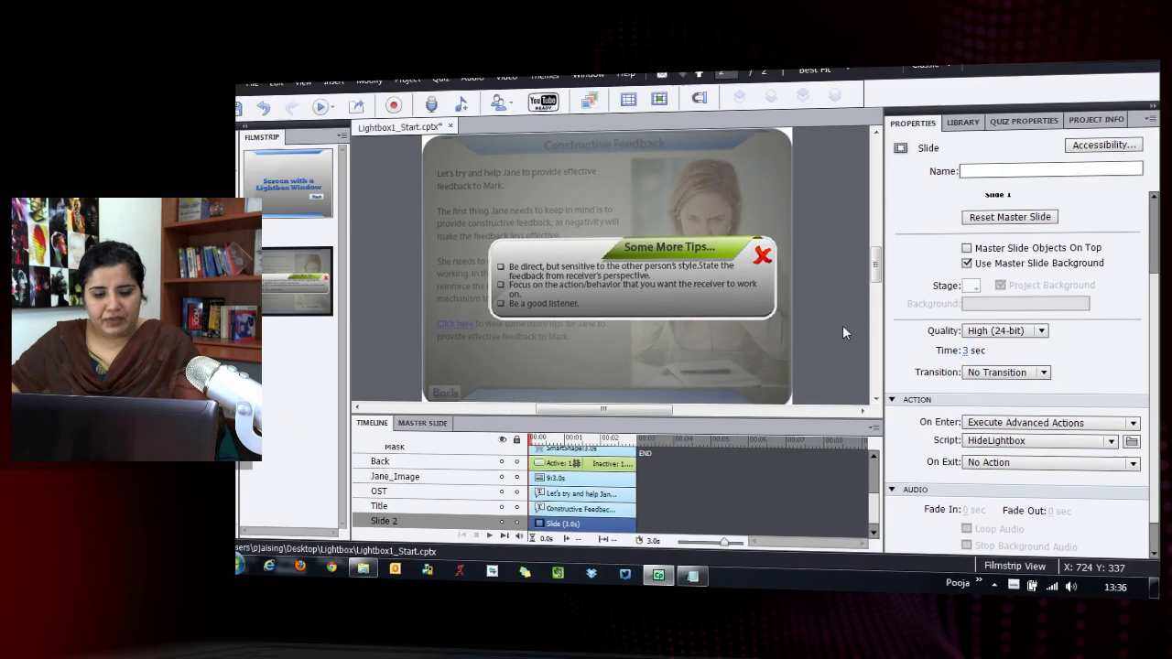
- Preview the project from the start slide and test opening and closing the lightbox on slide 2 several times
key("F12")
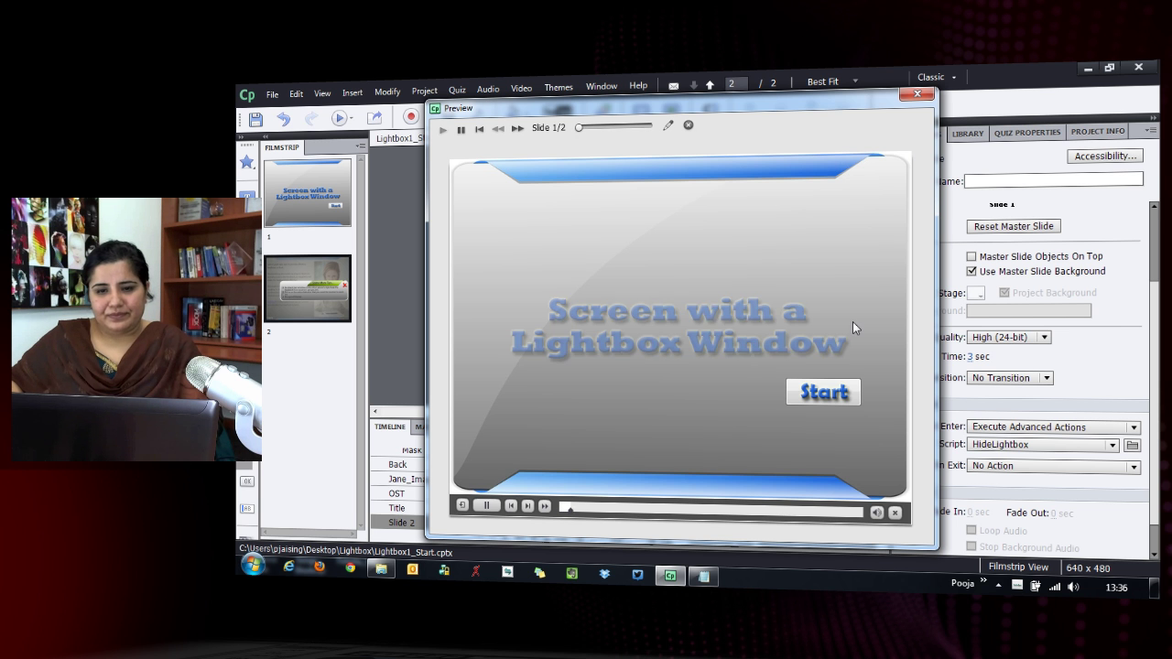
left_click(829, 389)
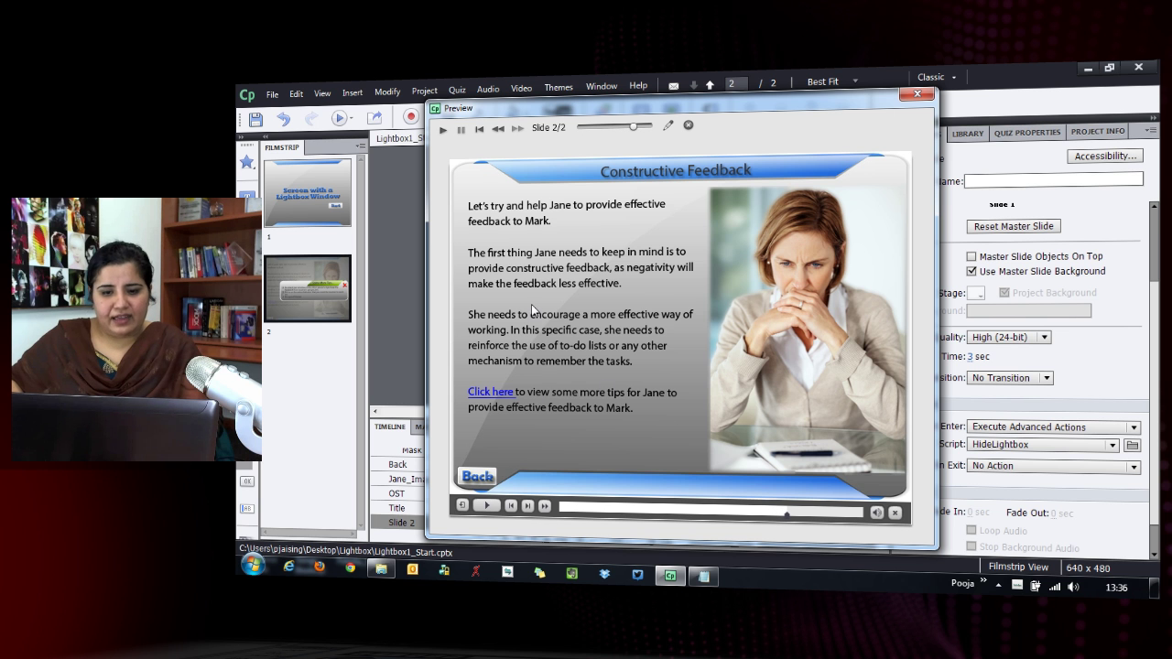
left_click(503, 397)
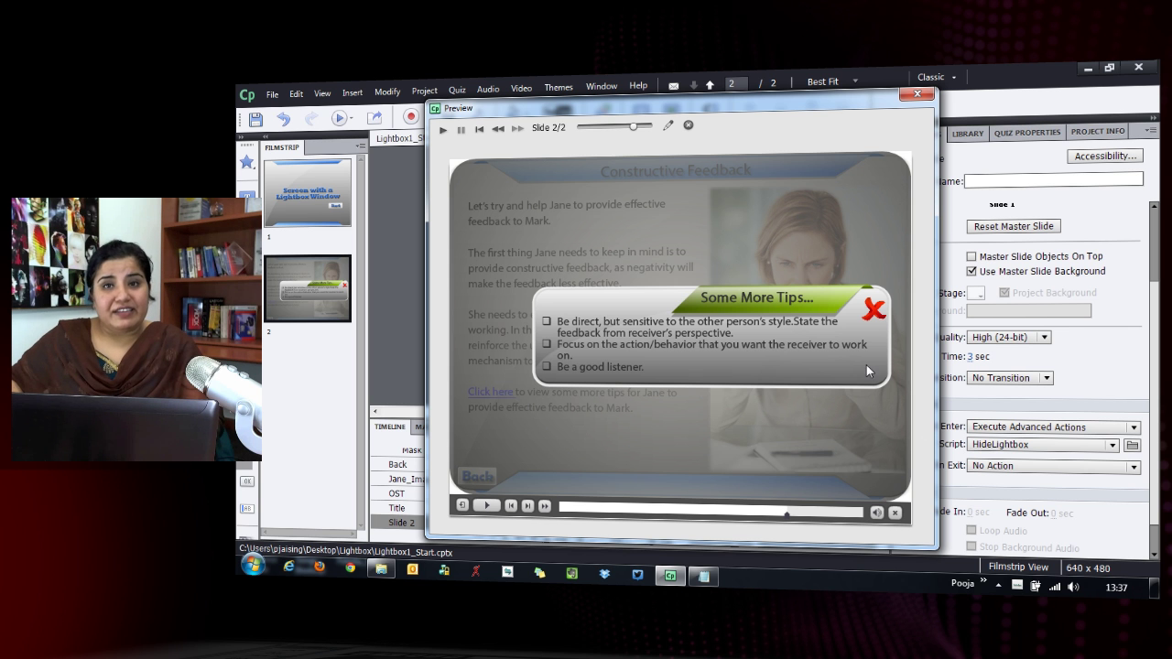
left_click(874, 310)
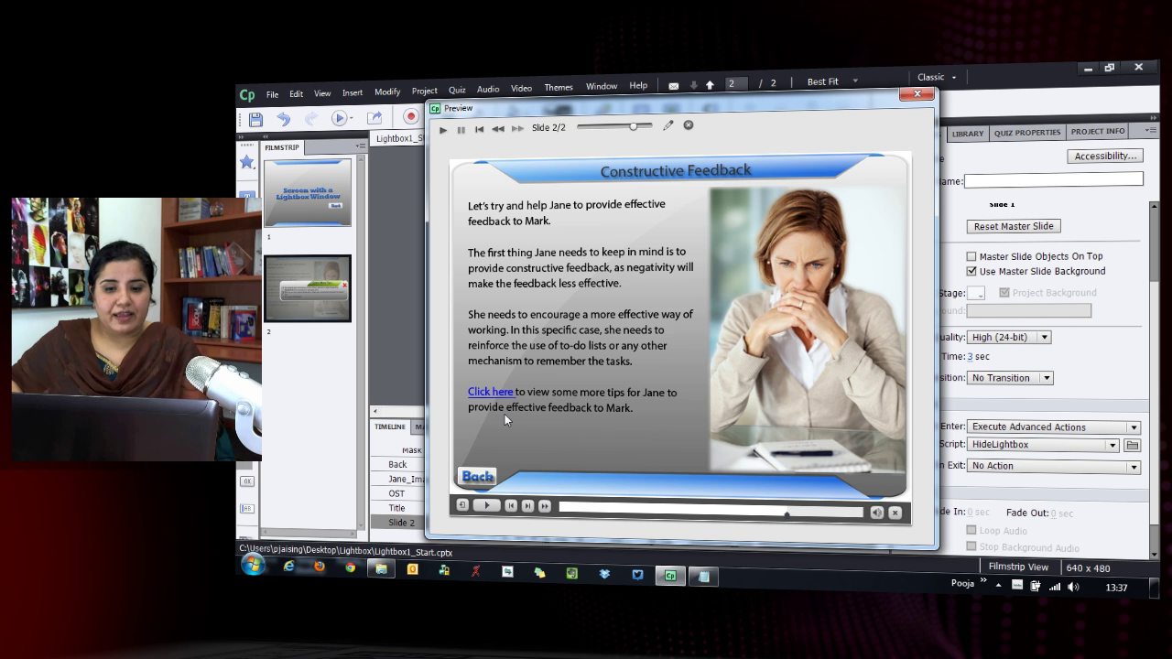
left_click(493, 394)
left_click(874, 311)
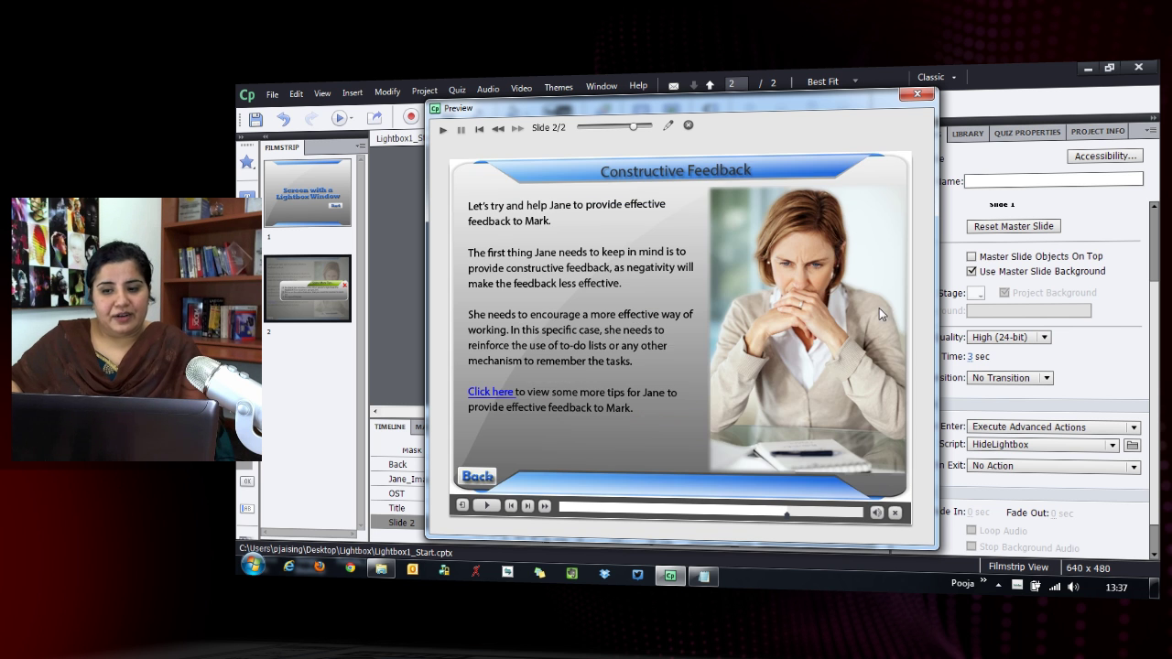
left_click(492, 394)
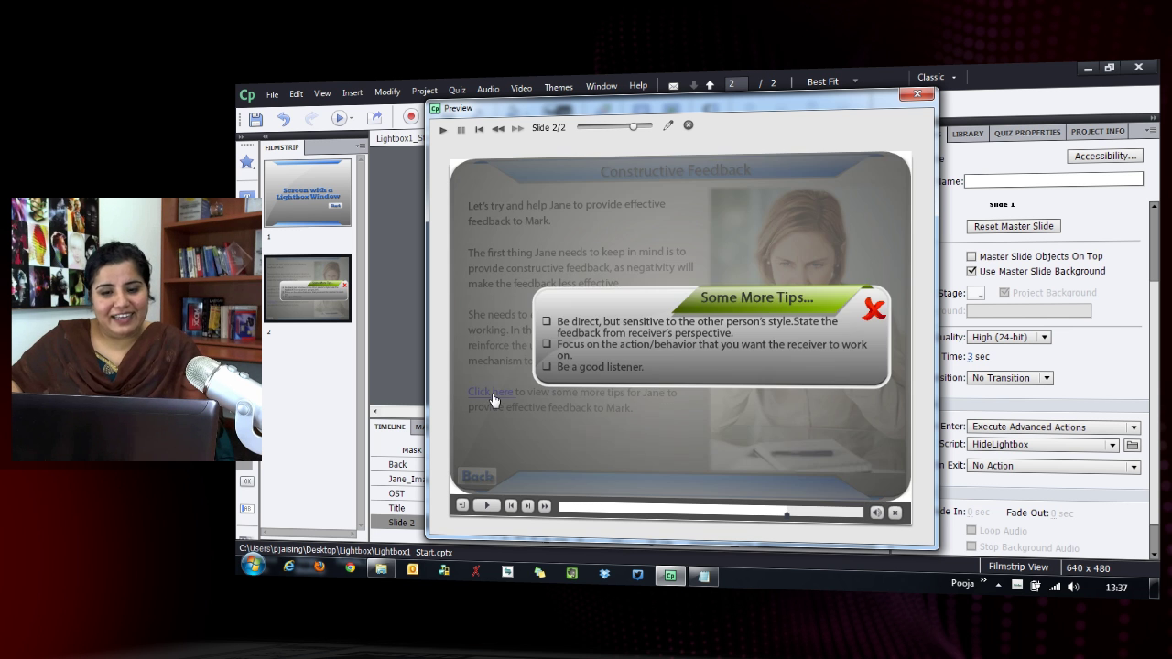
left_click(876, 311)
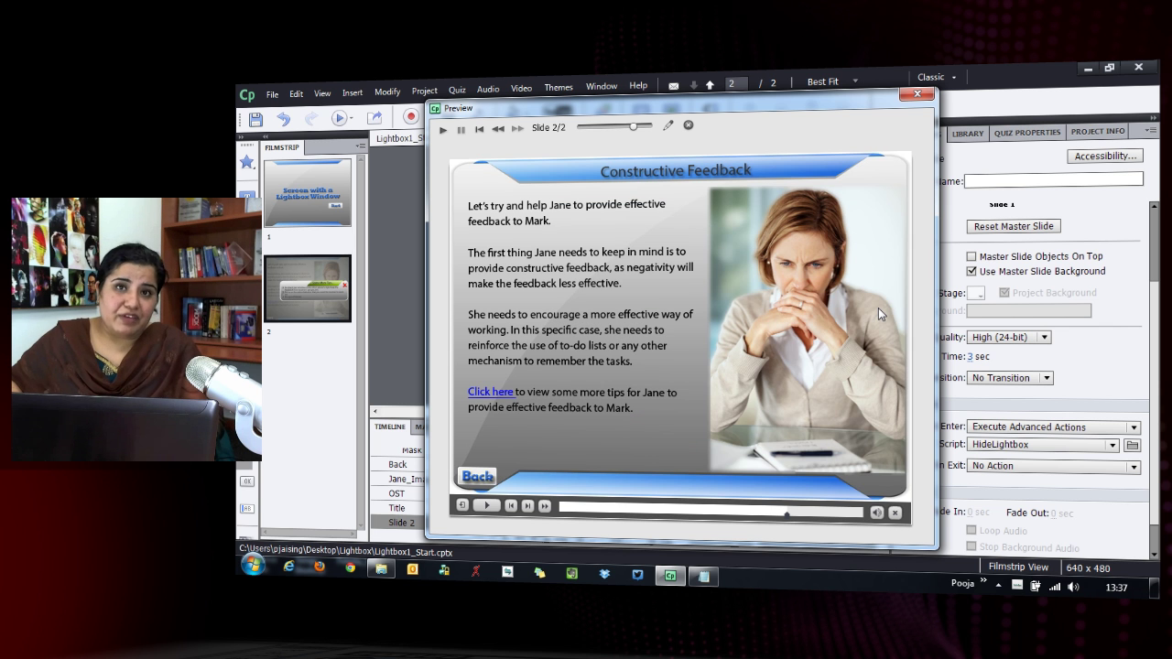